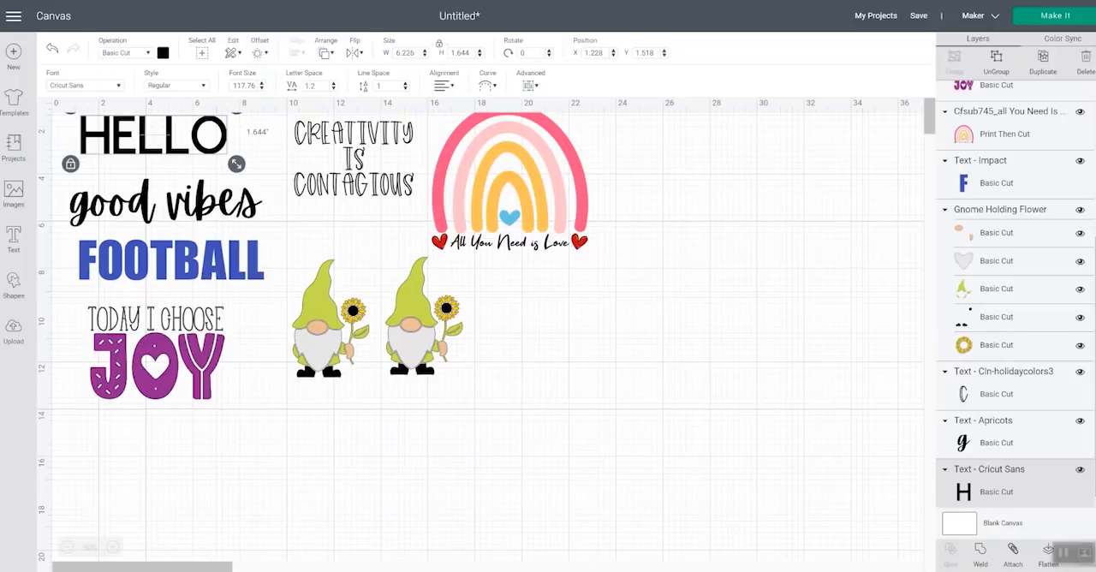
Open the Design Space settings, examine the canvas grid, units, offline saving and canvas style options, and close them
{"action": "left_click", "coordinate": [12, 24]}
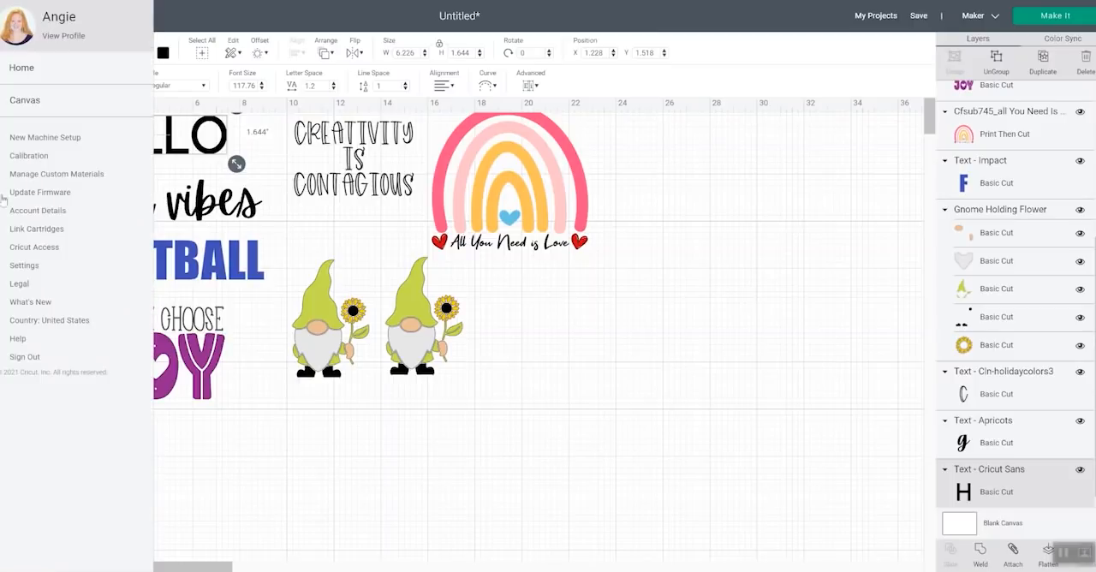
{"action": "left_click", "coordinate": [214, 19]}
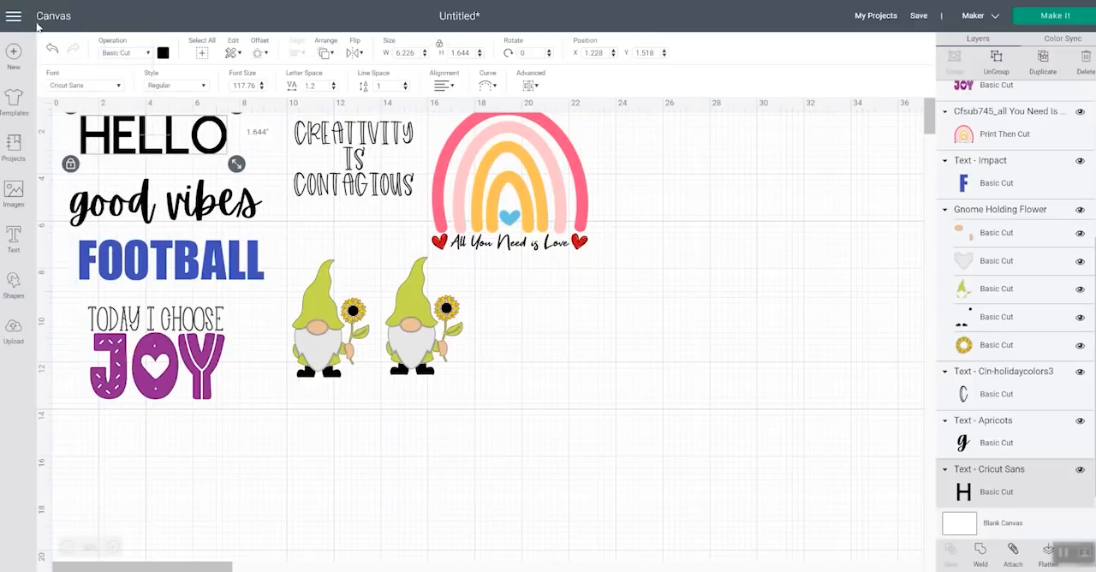
{"action": "left_click", "coordinate": [17, 26]}
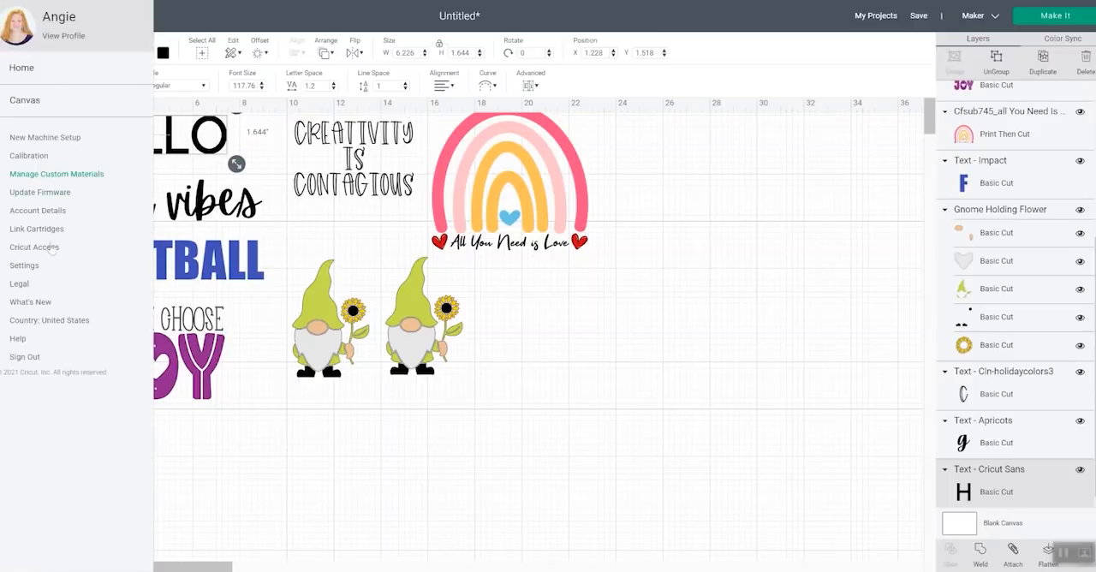
{"action": "left_click", "coordinate": [24, 266]}
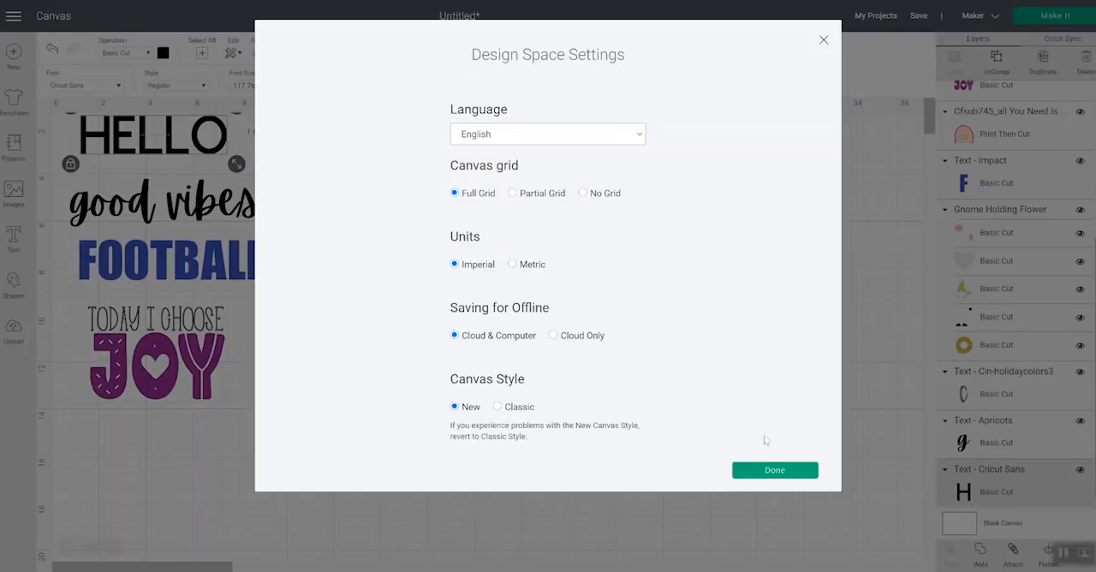
{"action": "left_click", "coordinate": [773, 470]}
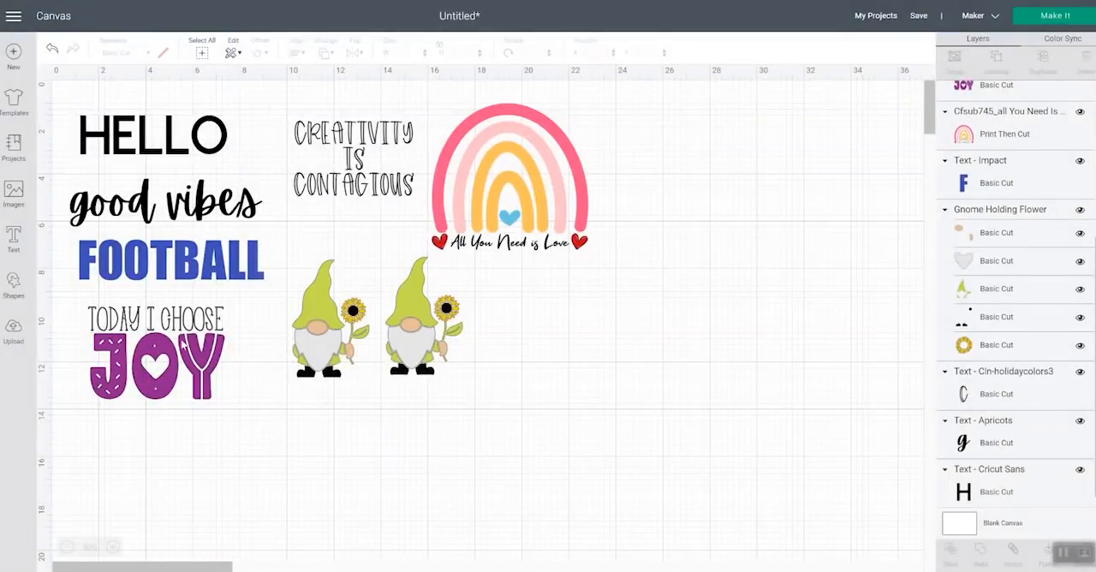
Move every design except HELLO lower on the canvas, with the rainbow placed beside the gnomes, to clear space around HELLO
{"action": "left_click", "coordinate": [186, 385]}
{"action": "left_click_drag", "start_coordinate": [186, 385], "coordinate": [184, 363]}
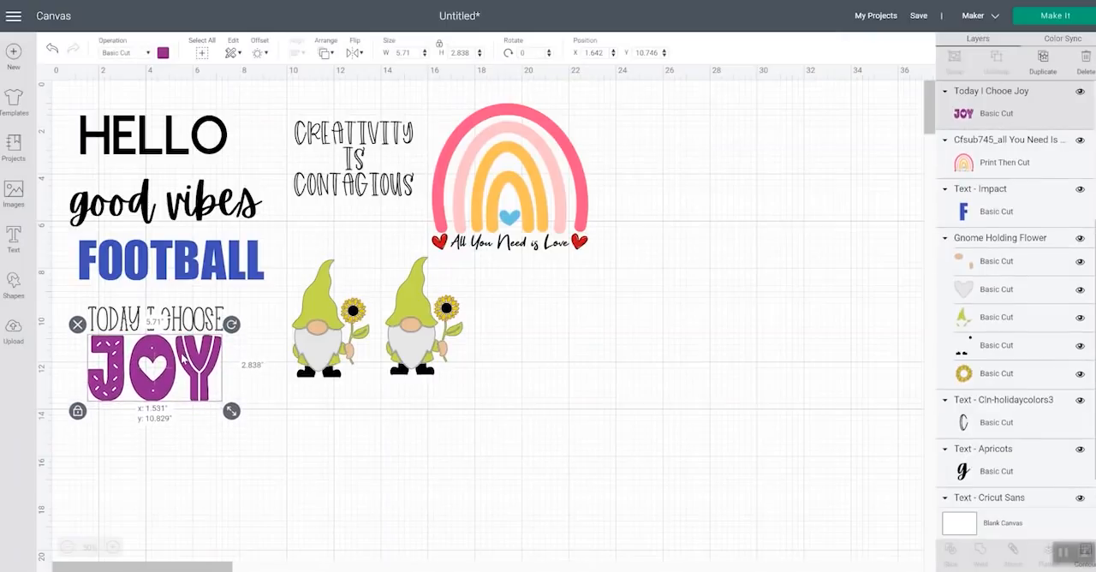
{"action": "left_click", "coordinate": [218, 406]}
{"action": "left_click_drag", "start_coordinate": [234, 444], "coordinate": [92, 192]}
{"action": "left_click_drag", "start_coordinate": [120, 289], "coordinate": [125, 397]}
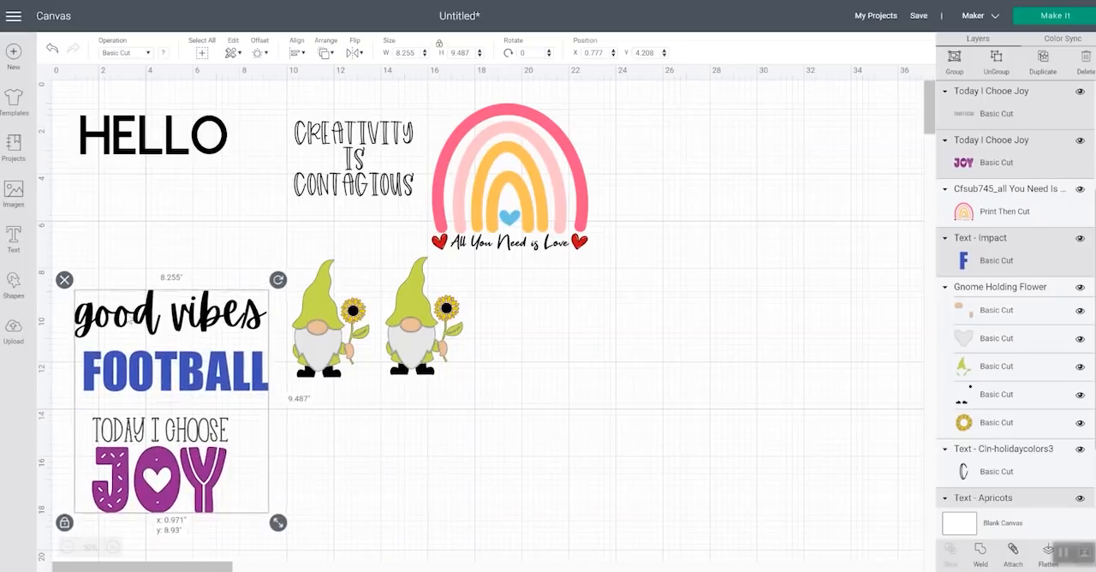
{"action": "left_click_drag", "start_coordinate": [476, 395], "coordinate": [336, 465]}
{"action": "mouse_move", "coordinate": [464, 203]}
{"action": "left_mouse_down"}
{"action": "mouse_move", "coordinate": [561, 332]}
{"action": "mouse_move", "coordinate": [542, 354]}
{"action": "mouse_move", "coordinate": [539, 428]}
{"action": "left_mouse_up"}
{"action": "mouse_move", "coordinate": [396, 231]}
{"action": "left_mouse_down"}
{"action": "mouse_move", "coordinate": [323, 146]}
{"action": "mouse_move", "coordinate": [384, 282]}
{"action": "mouse_move", "coordinate": [388, 335]}
{"action": "left_mouse_up"}
Enlarge the HELLO text to about 13.17 in wide and move it right, above the rainbow
{"action": "left_click_drag", "start_coordinate": [227, 178], "coordinate": [125, 128]}
{"action": "left_click_drag", "start_coordinate": [225, 147], "coordinate": [436, 254]}
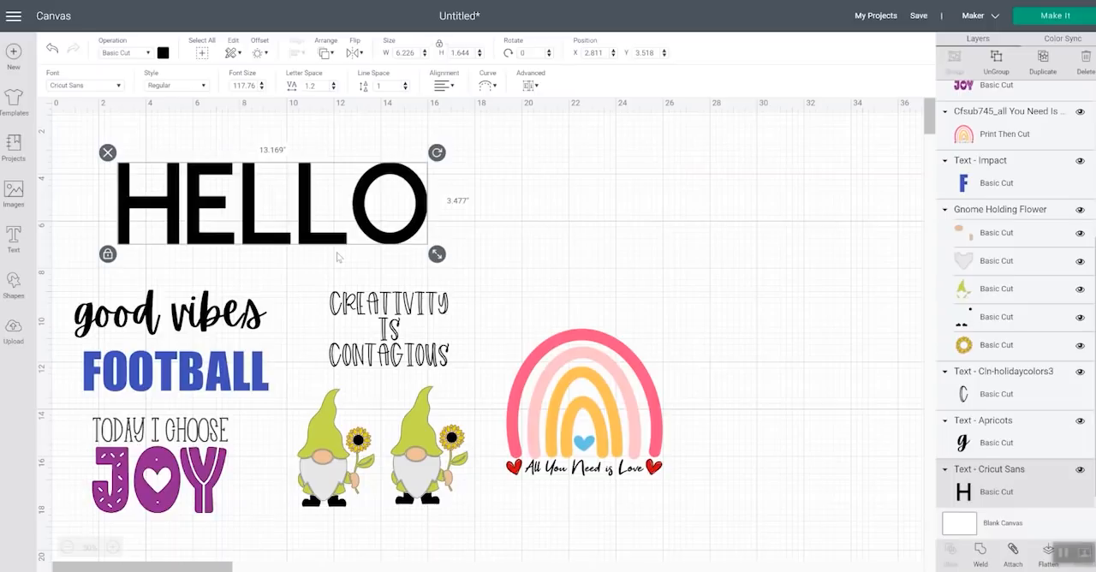
{"action": "left_click", "coordinate": [261, 54]}
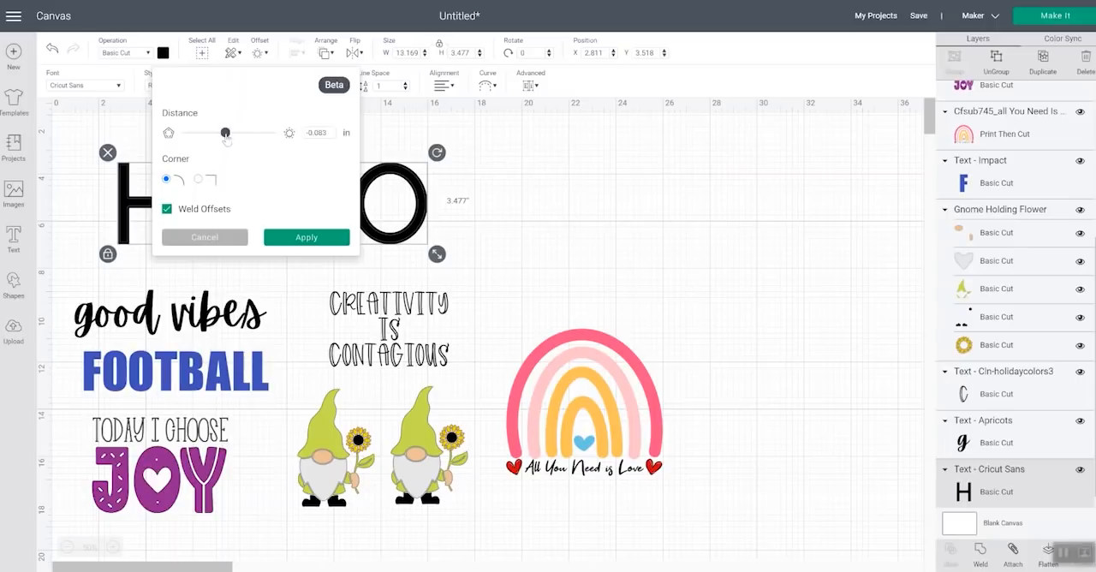
{"action": "left_click_drag", "start_coordinate": [225, 135], "coordinate": [232, 134]}
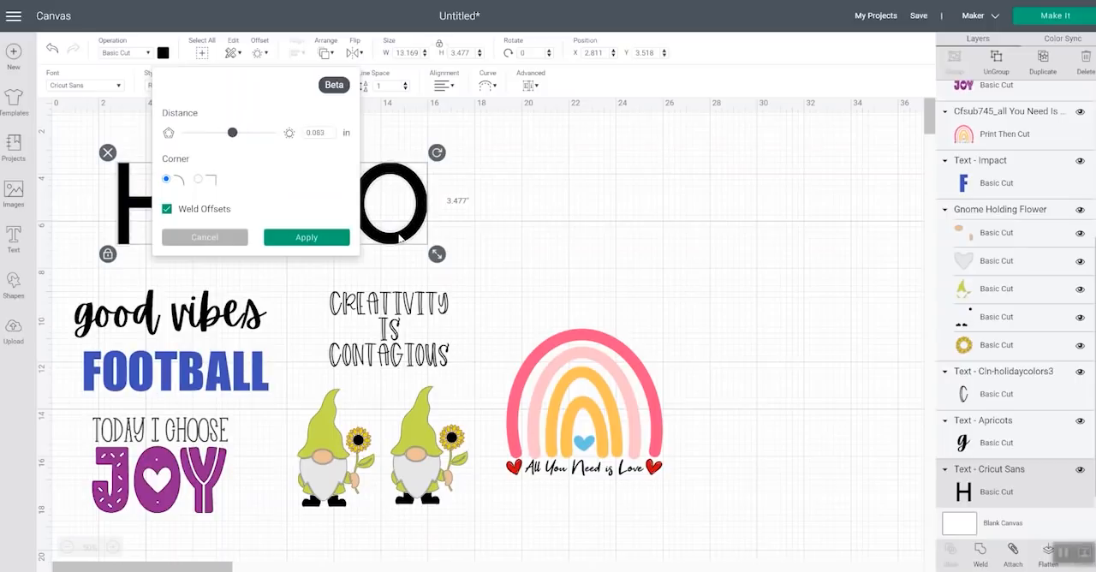
{"action": "left_click_drag", "start_coordinate": [402, 239], "coordinate": [710, 236]}
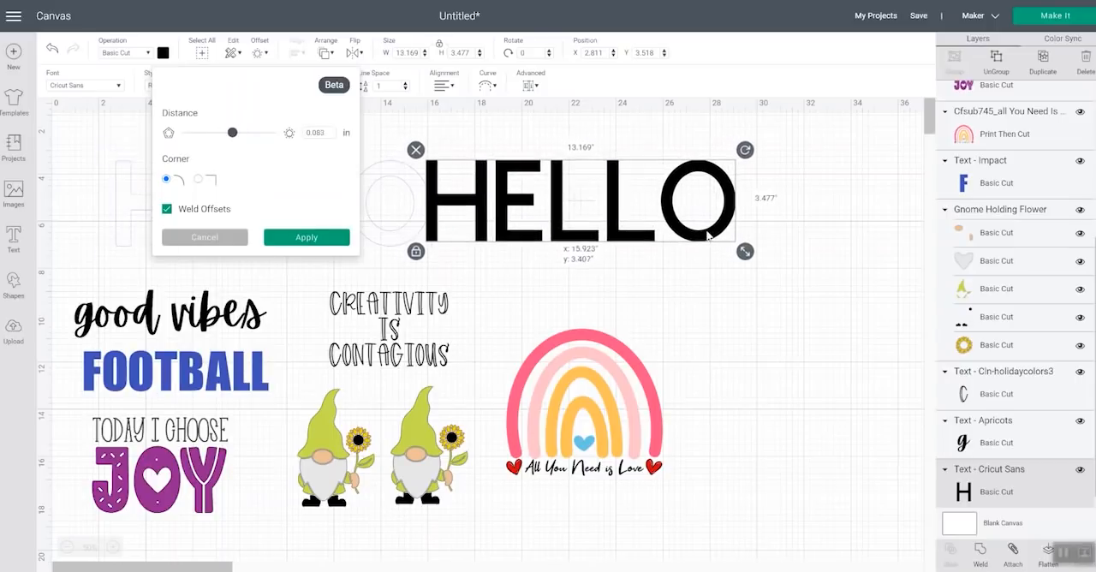
Create an offset of 0.292 in around the HELLO text with square corners and Weld Offsets enabled
{"action": "left_click", "coordinate": [486, 176]}
{"action": "left_click", "coordinate": [261, 53]}
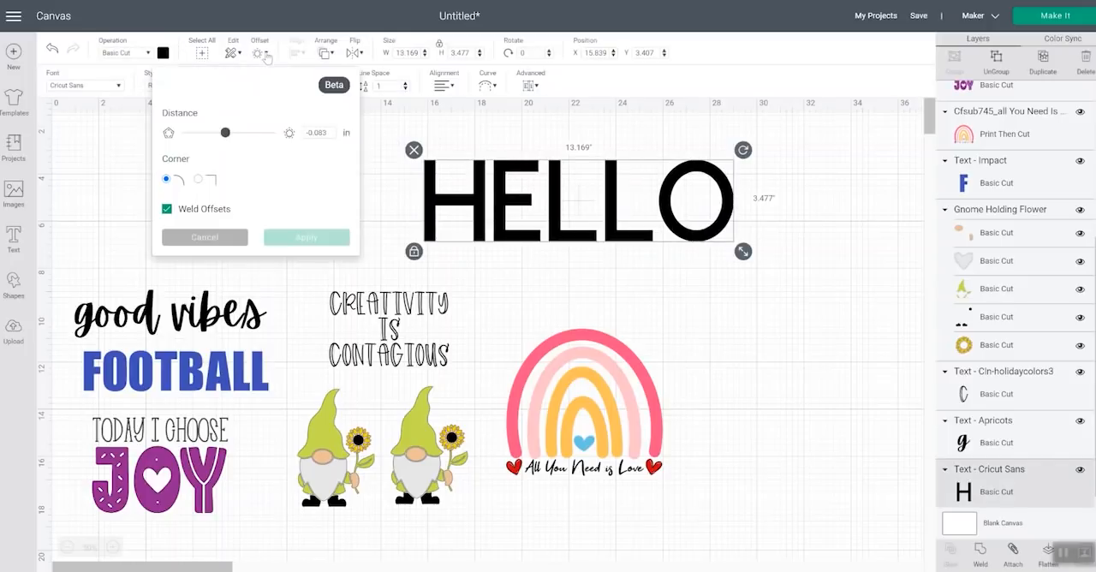
{"action": "left_click_drag", "start_coordinate": [224, 137], "coordinate": [276, 142]}
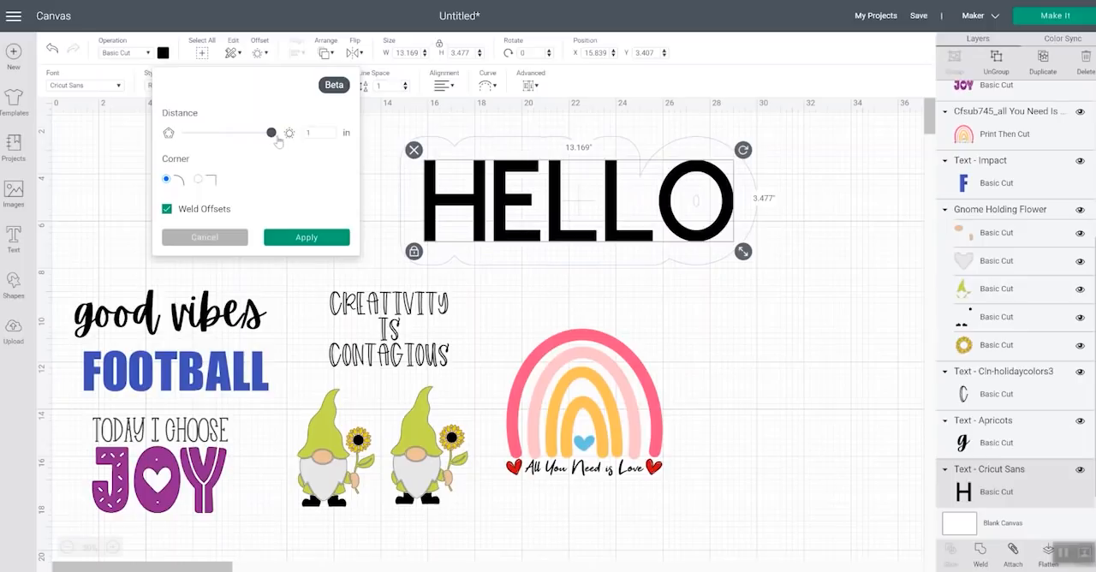
{"action": "left_click_drag", "start_coordinate": [272, 141], "coordinate": [244, 144]}
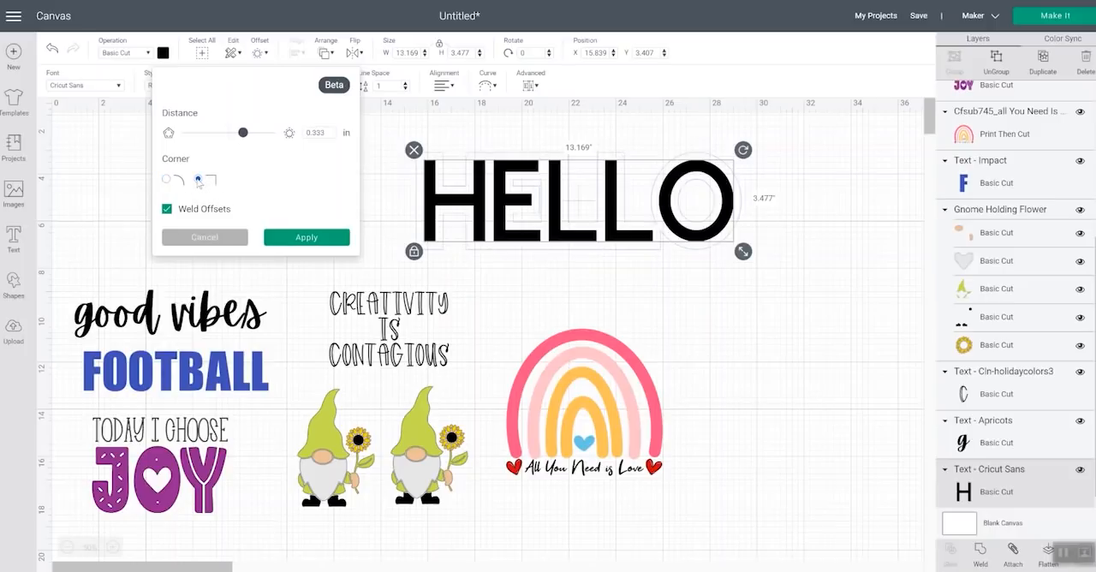
{"action": "left_click", "coordinate": [167, 209]}
{"action": "left_click_drag", "start_coordinate": [243, 134], "coordinate": [237, 134]}
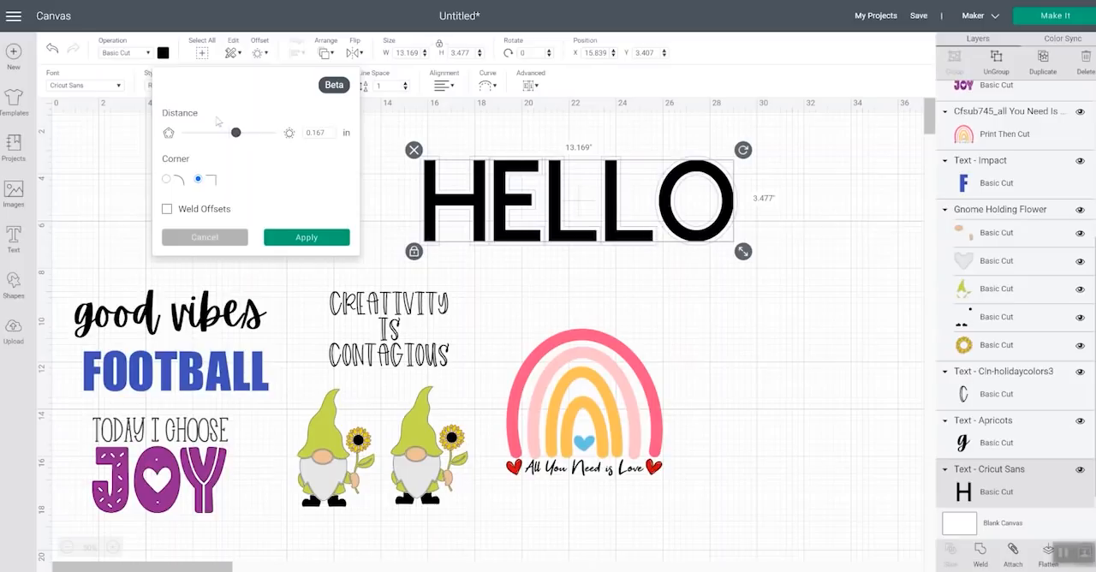
{"action": "left_click_drag", "start_coordinate": [237, 139], "coordinate": [242, 137]}
{"action": "left_click", "coordinate": [166, 209]}
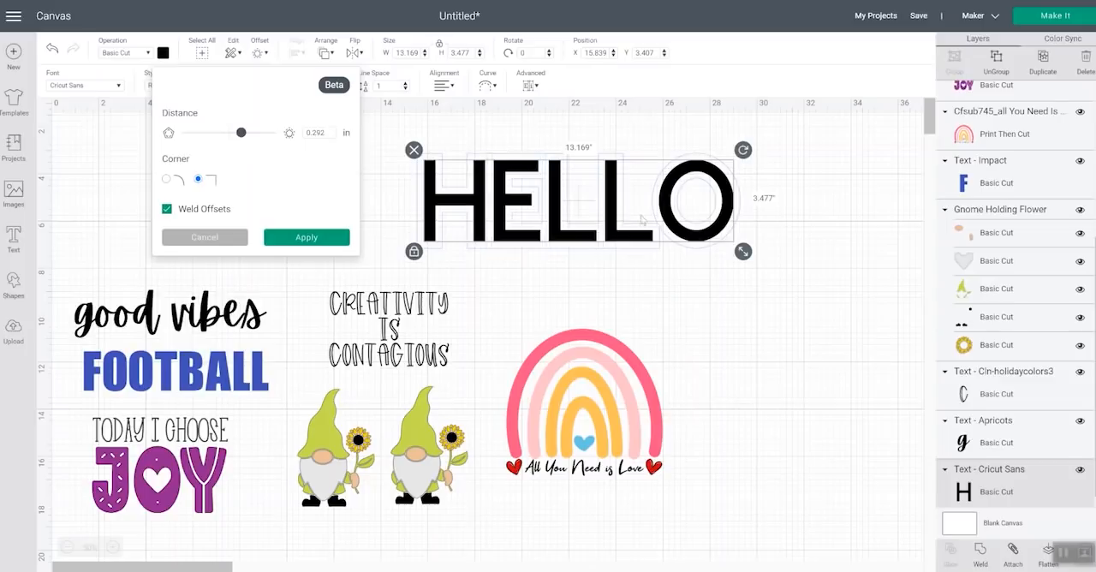
{"action": "left_click", "coordinate": [305, 239]}
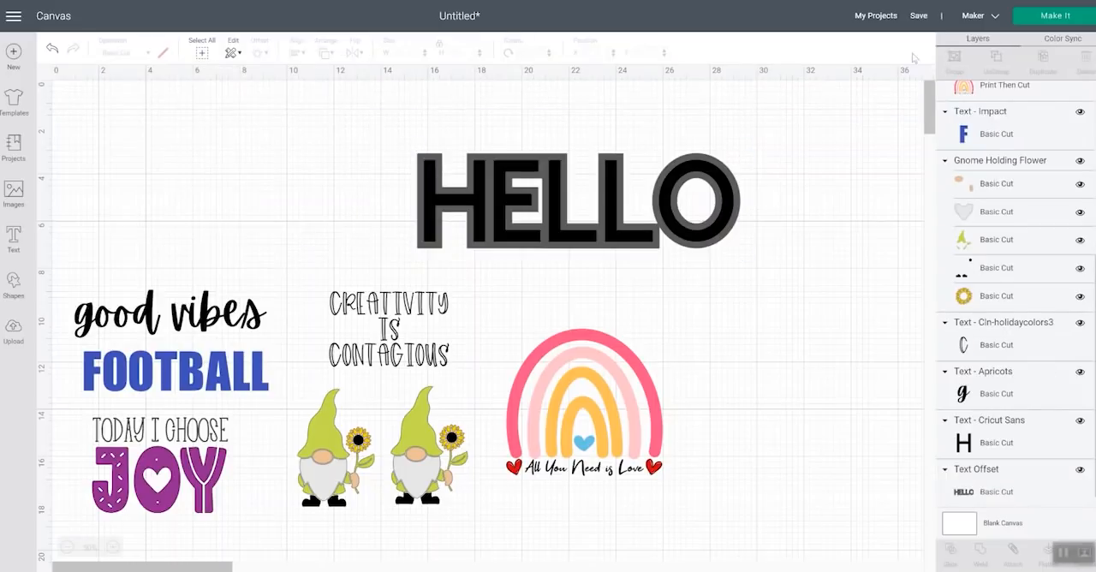
Move the HELLO text off its offset and shift the offset upward so the two layers are separated
{"action": "left_click", "coordinate": [1010, 443]}
{"action": "left_click_drag", "start_coordinate": [552, 217], "coordinate": [613, 292]}
{"action": "left_click_drag", "start_coordinate": [543, 189], "coordinate": [538, 160]}
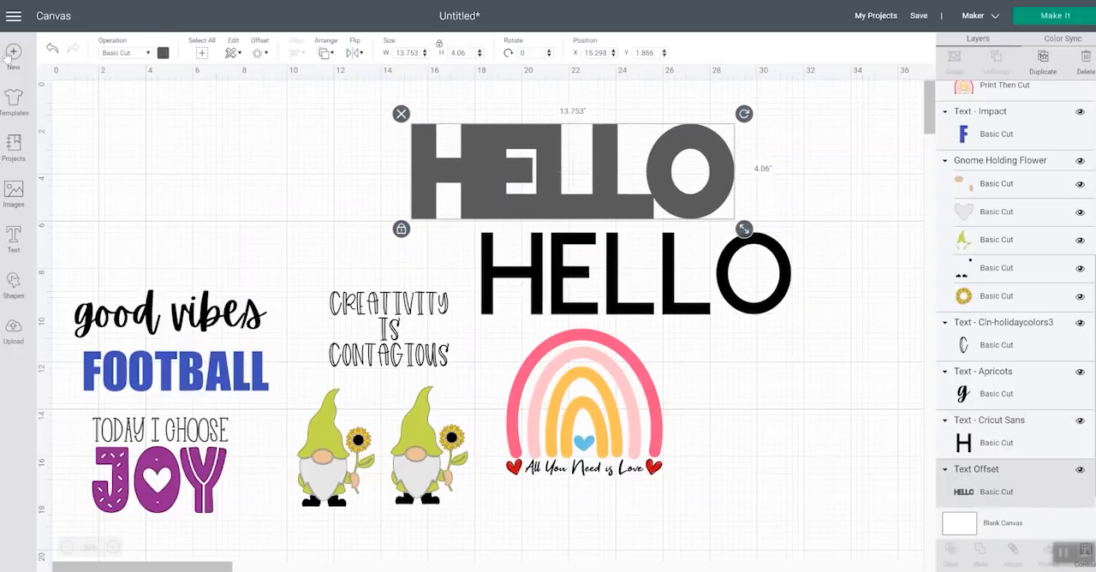
Recolor the HELLO offset yellow and the HELLO text green
{"action": "left_click", "coordinate": [163, 53]}
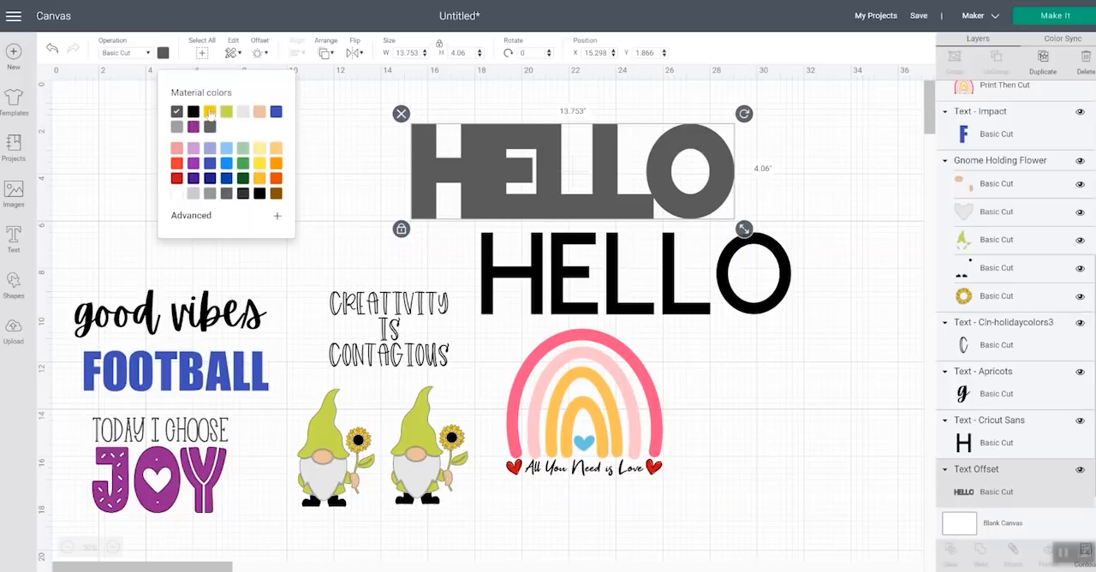
{"action": "left_click", "coordinate": [210, 114]}
{"action": "left_click", "coordinate": [556, 301]}
{"action": "left_click", "coordinate": [163, 53]}
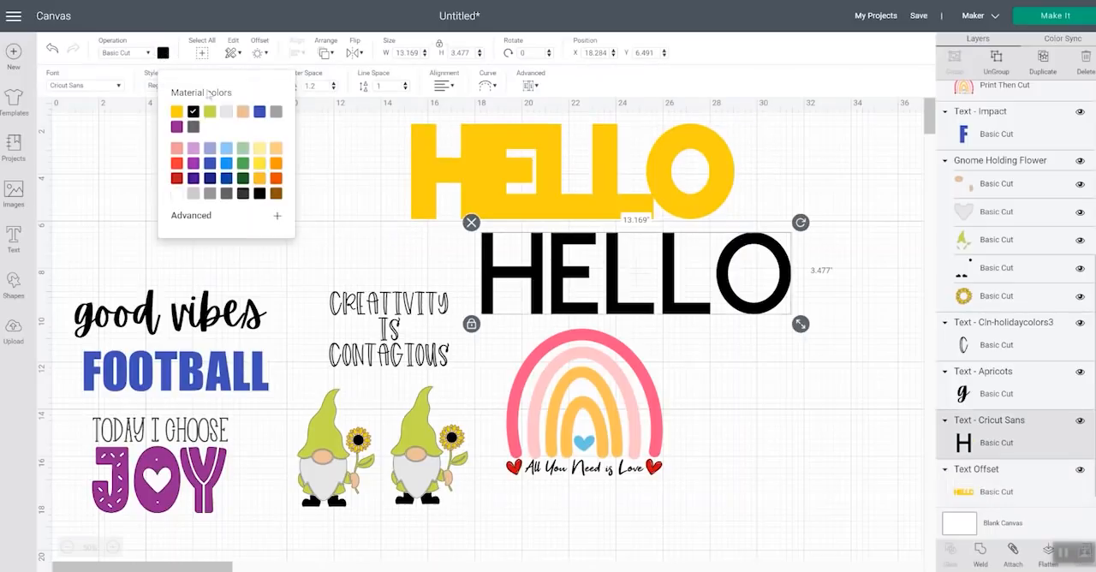
{"action": "left_click", "coordinate": [244, 175]}
Place the green HELLO text back over the yellow offset and center the two layers on each other
{"action": "left_click_drag", "start_coordinate": [538, 295], "coordinate": [486, 177]}
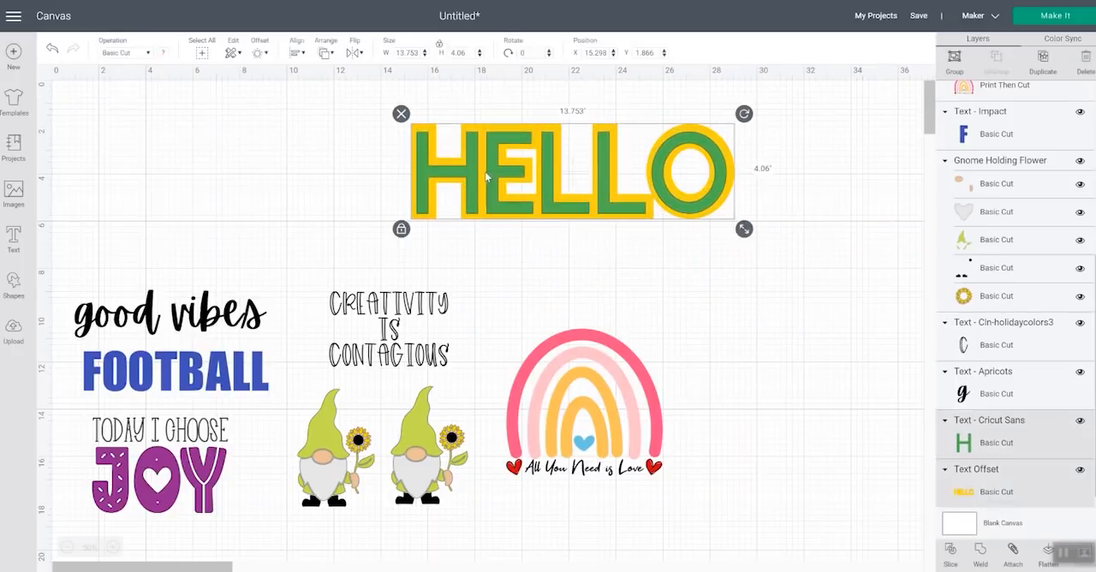
{"action": "left_click", "coordinate": [297, 55]}
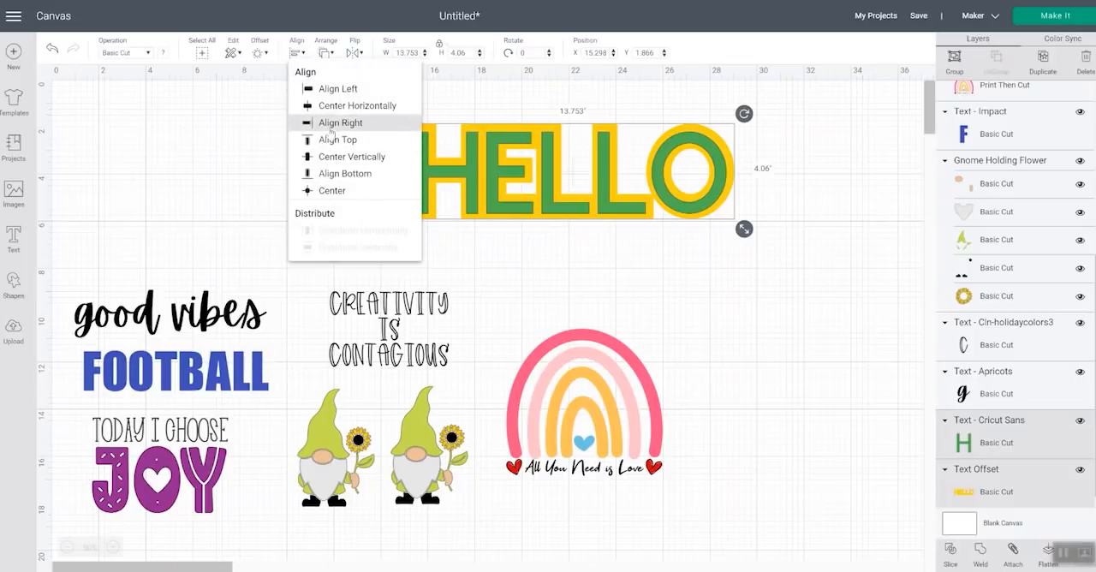
{"action": "left_click", "coordinate": [330, 191]}
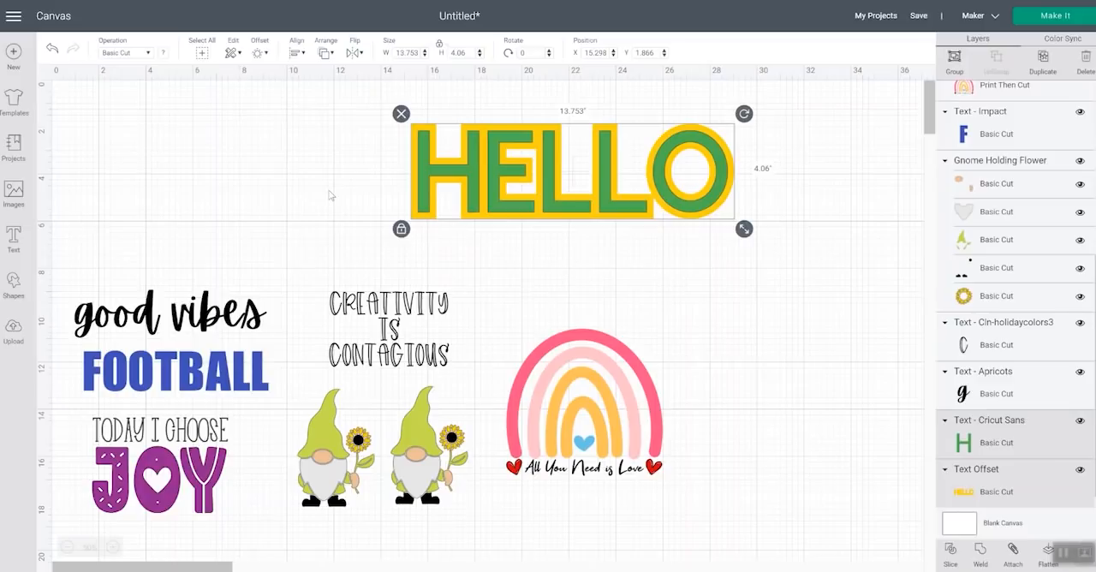
Slice the green HELLO text out of the yellow offset
{"action": "left_click", "coordinate": [806, 224]}
{"action": "left_click_drag", "start_coordinate": [771, 249], "coordinate": [558, 162]}
{"action": "left_click", "coordinate": [787, 271]}
{"action": "left_click_drag", "start_coordinate": [761, 261], "coordinate": [591, 168]}
{"action": "left_click", "coordinate": [950, 554]}
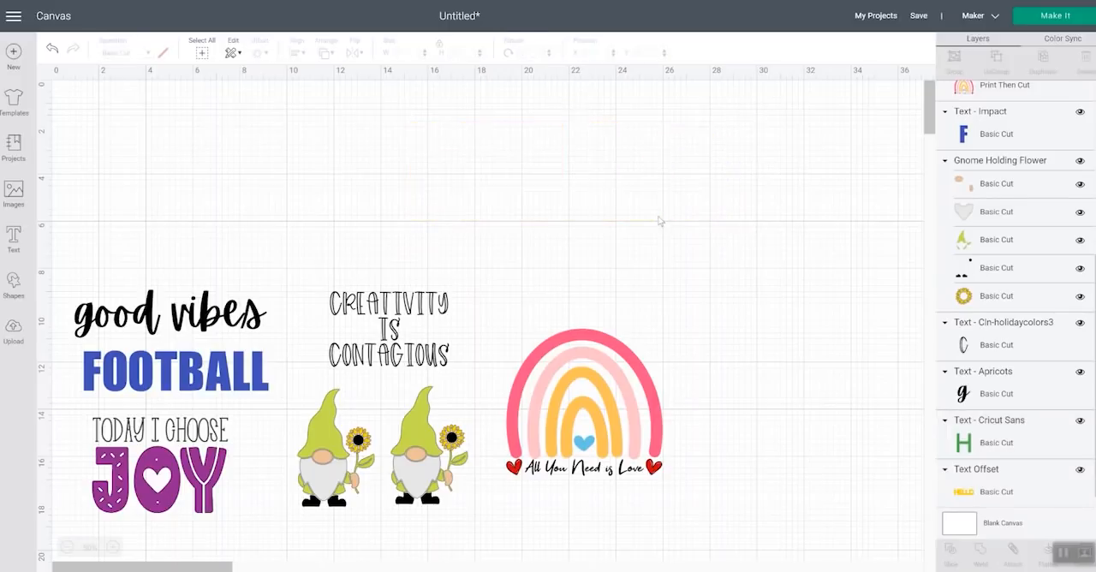
Spread the slice results apart and delete the yellow HELLO letters cut from the offset
{"action": "left_click_drag", "start_coordinate": [512, 176], "coordinate": [605, 285]}
{"action": "left_click", "coordinate": [503, 163]}
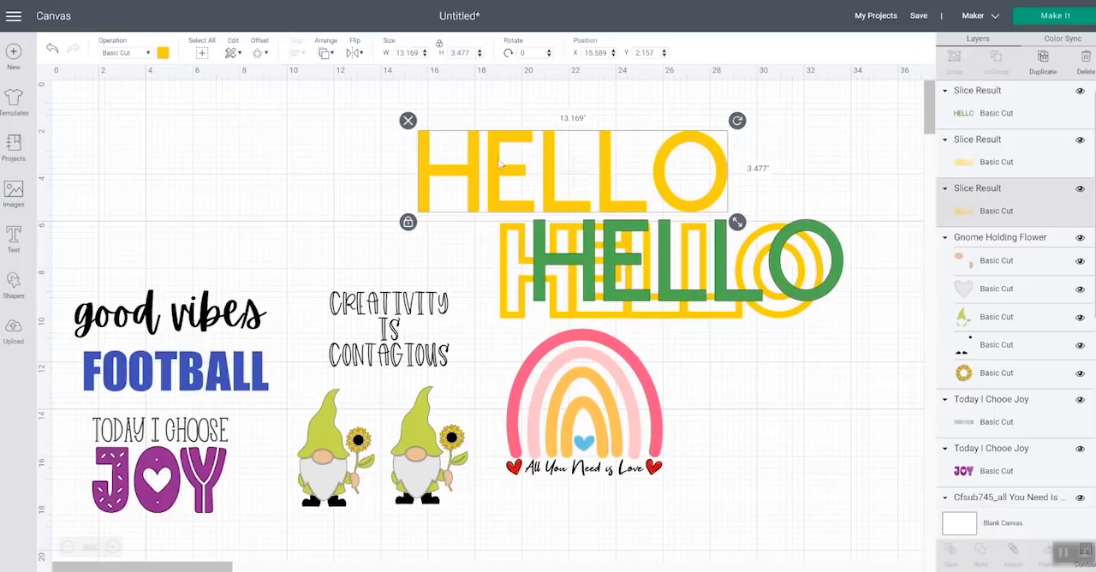
{"action": "key", "text": "Delete"}
{"action": "left_click_drag", "start_coordinate": [558, 266], "coordinate": [531, 275]}
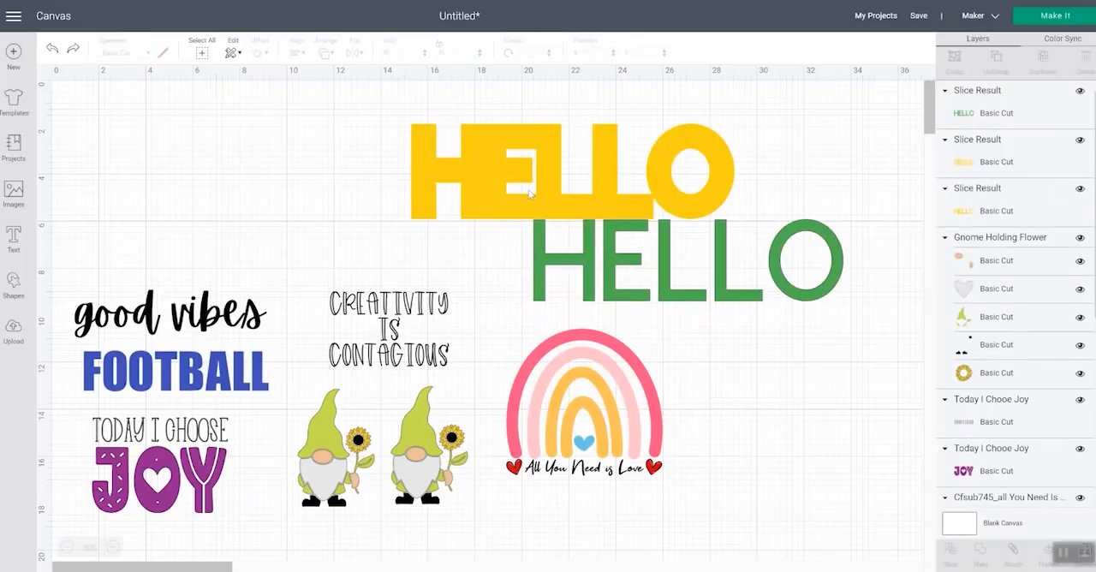
Undo the slice and the edits to its pieces, and group the HELLO text with its yellow offset
{"action": "key", "text": "ctrl+z"}
{"action": "key", "text": "ctrl+z"}
{"action": "left_click_drag", "start_coordinate": [690, 239], "coordinate": [562, 169]}
{"action": "left_click", "coordinate": [953, 59]}
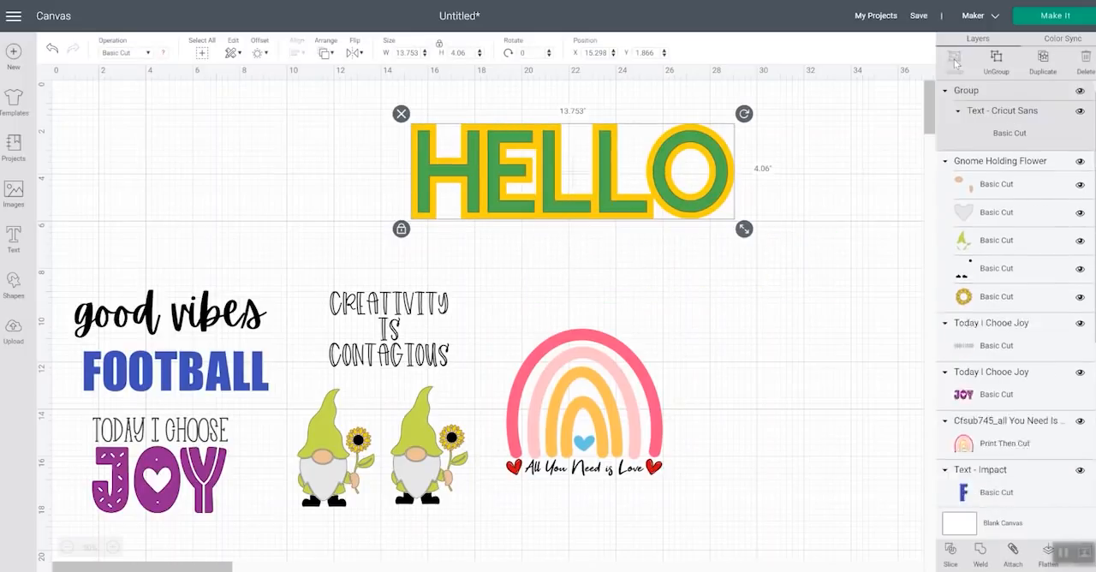
Move the grouped HELLO design slightly up and left, and ungroup it
{"action": "left_click", "coordinate": [717, 308]}
{"action": "mouse_move", "coordinate": [620, 206]}
{"action": "left_mouse_down"}
{"action": "mouse_move", "coordinate": [700, 257]}
{"action": "mouse_move", "coordinate": [613, 199]}
{"action": "left_mouse_up"}
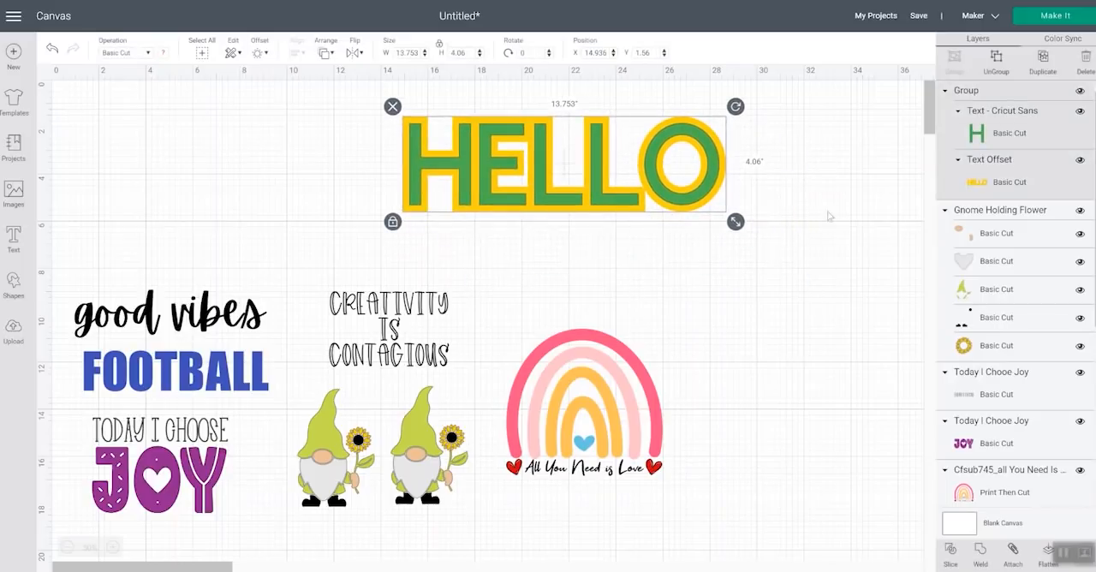
{"action": "left_click", "coordinate": [996, 60]}
Weld the green HELLO text to its yellow offset and undo the weld
{"action": "left_click", "coordinate": [754, 295]}
{"action": "left_click_drag", "start_coordinate": [703, 257], "coordinate": [542, 168]}
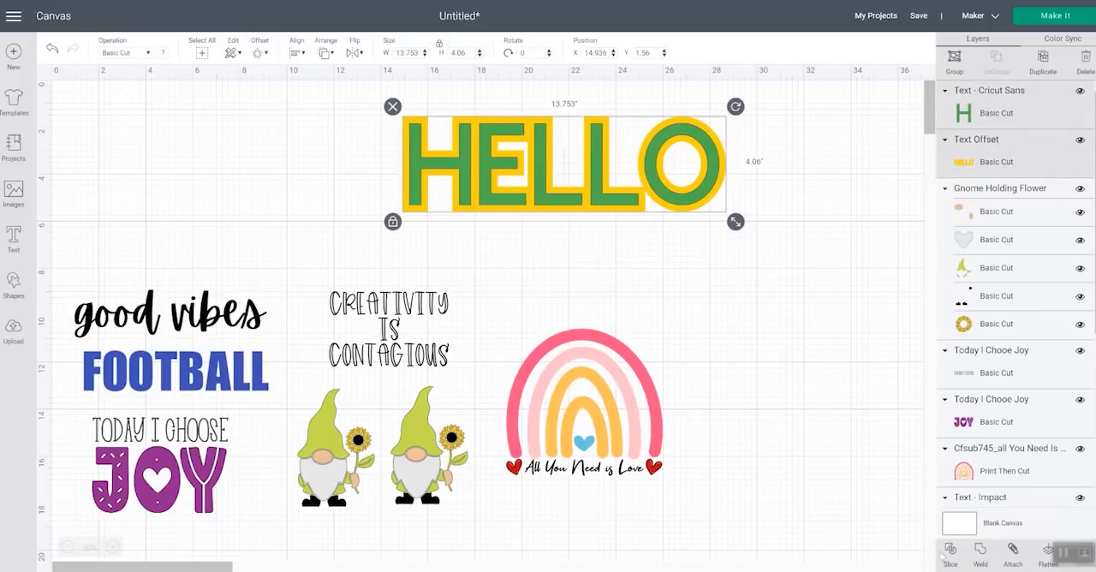
{"action": "left_click", "coordinate": [982, 555]}
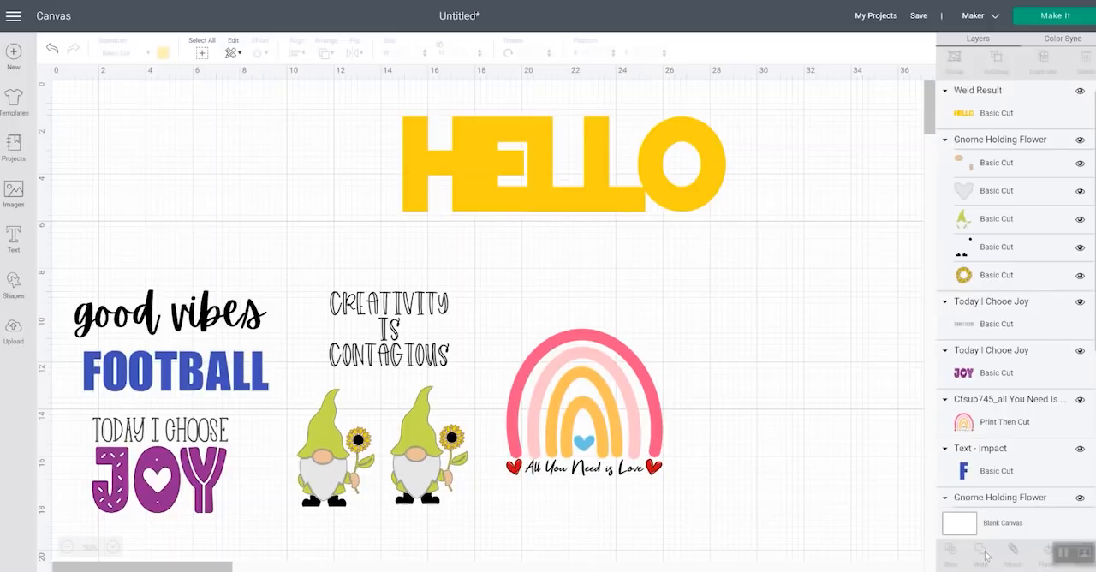
{"action": "key", "text": "ctrl+z"}
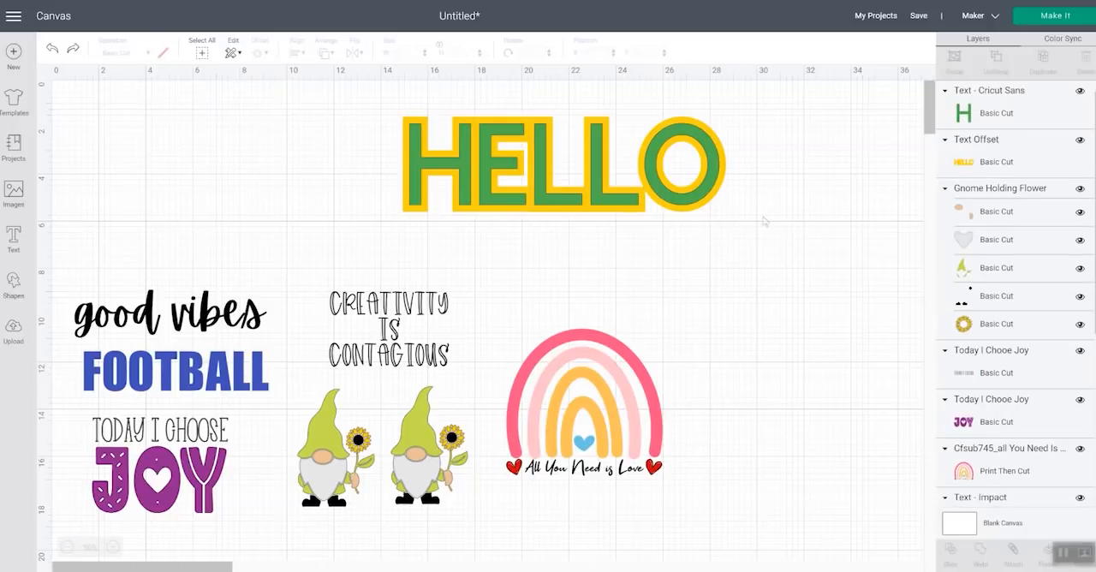
Attach the green HELLO text to its yellow offset
{"action": "left_click_drag", "start_coordinate": [737, 271], "coordinate": [590, 171]}
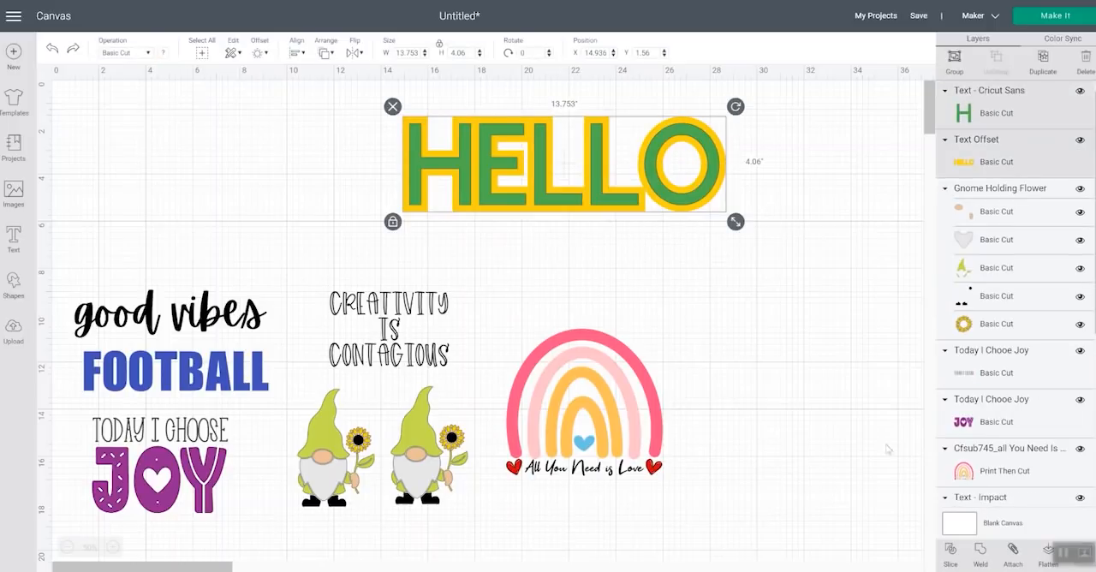
{"action": "left_click", "coordinate": [1013, 552]}
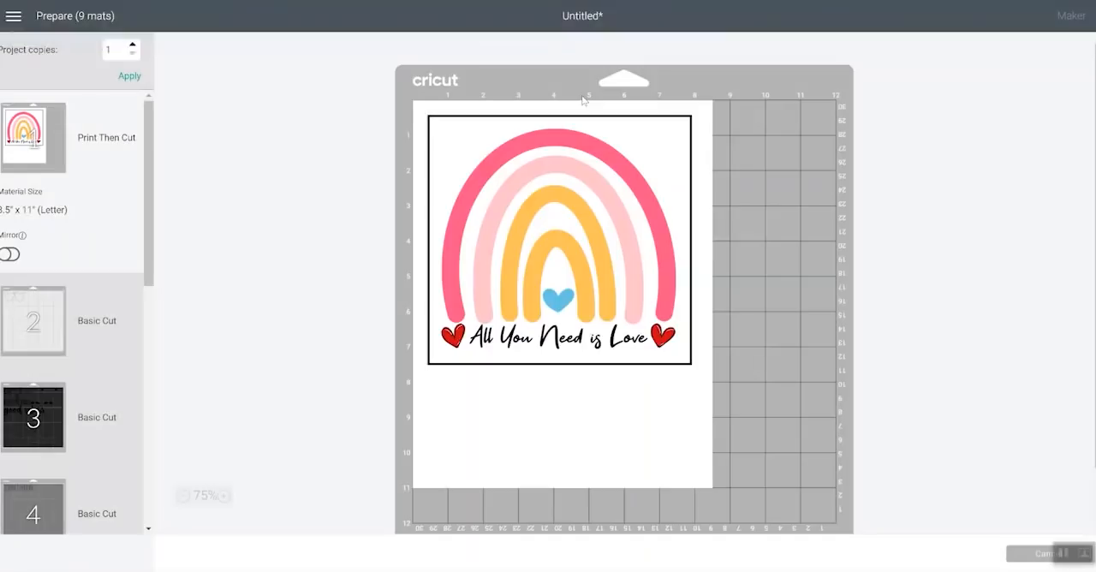
Examine the layout of the attached HELLO design on yellow mat 6 in the cut preview
{"action": "scroll", "coordinate": [77, 265], "scroll_direction": "down", "scroll_amount": 6}
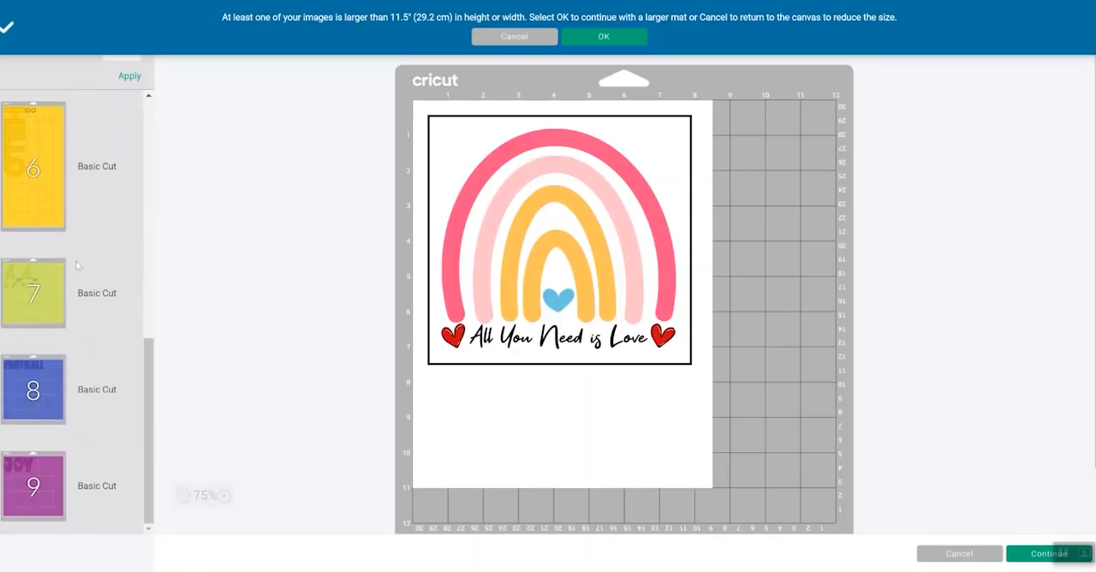
{"action": "left_click", "coordinate": [54, 190]}
{"action": "scroll", "coordinate": [573, 276], "scroll_direction": "down", "scroll_amount": 1}
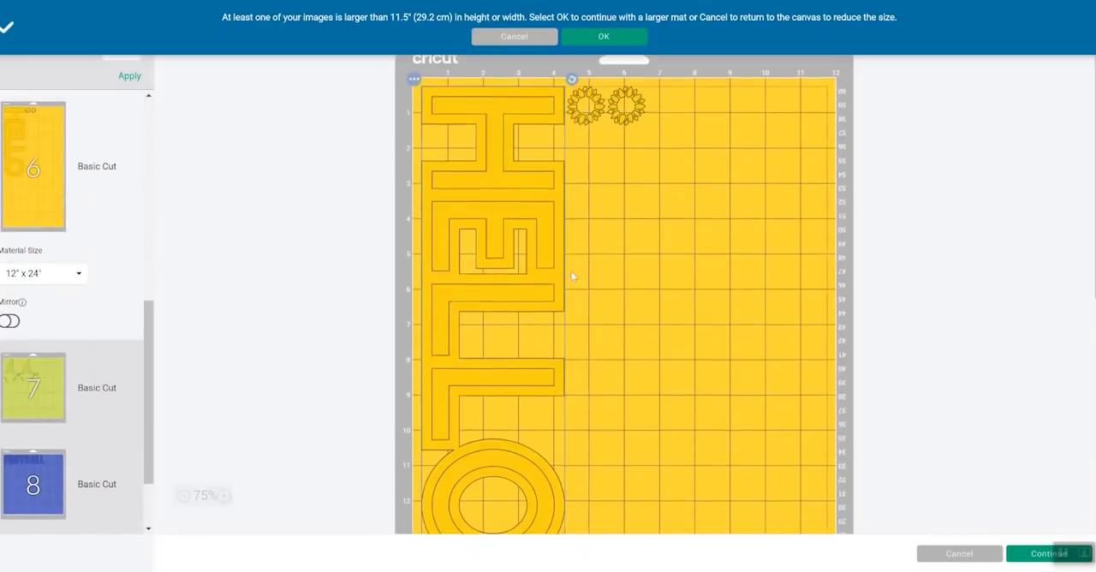
Examine the lower part of the attached HELLO design on yellow mat 6 and return to the canvas
{"action": "scroll", "coordinate": [573, 277], "scroll_direction": "down", "scroll_amount": 1}
{"action": "scroll", "coordinate": [474, 296], "scroll_direction": "down", "scroll_amount": 1}
{"action": "scroll", "coordinate": [475, 295], "scroll_direction": "down", "scroll_amount": 2}
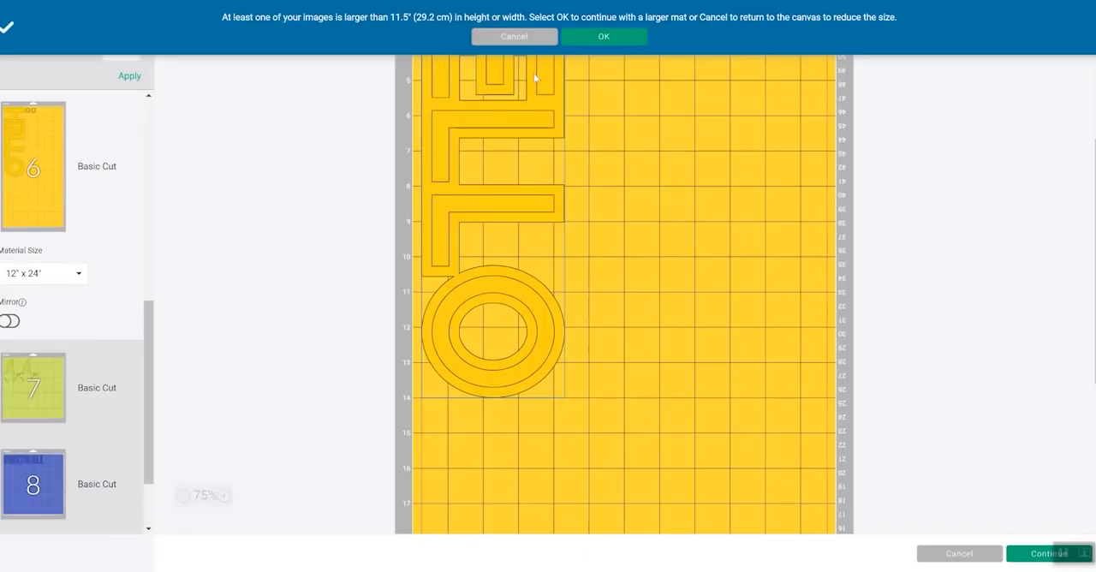
{"action": "left_click", "coordinate": [500, 37]}
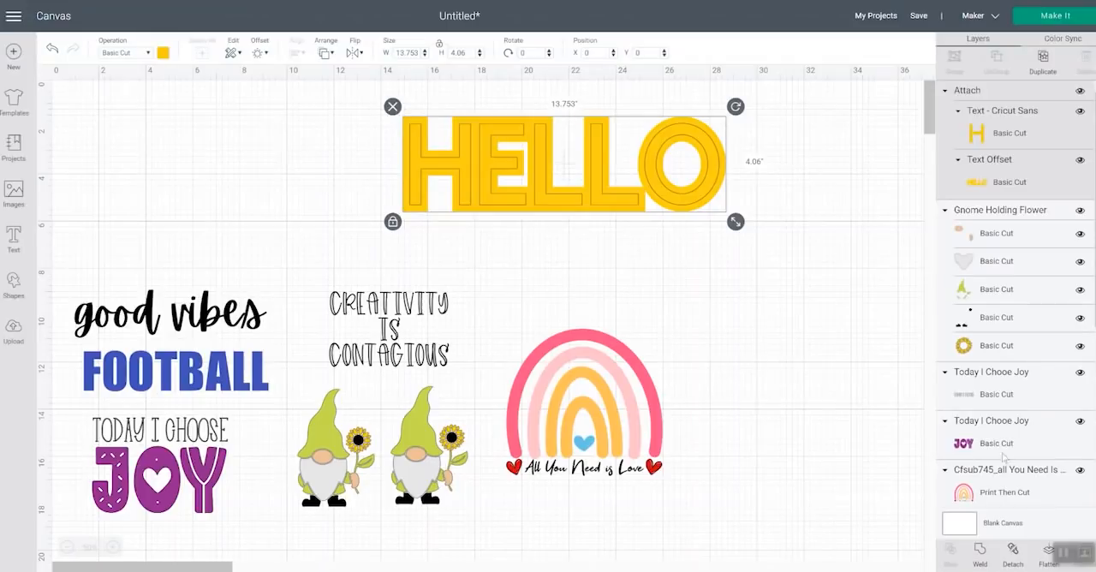
Detach the HELLO text from its offset, and undo both the detach and the earlier attach to restore the green text
{"action": "left_click", "coordinate": [1014, 555]}
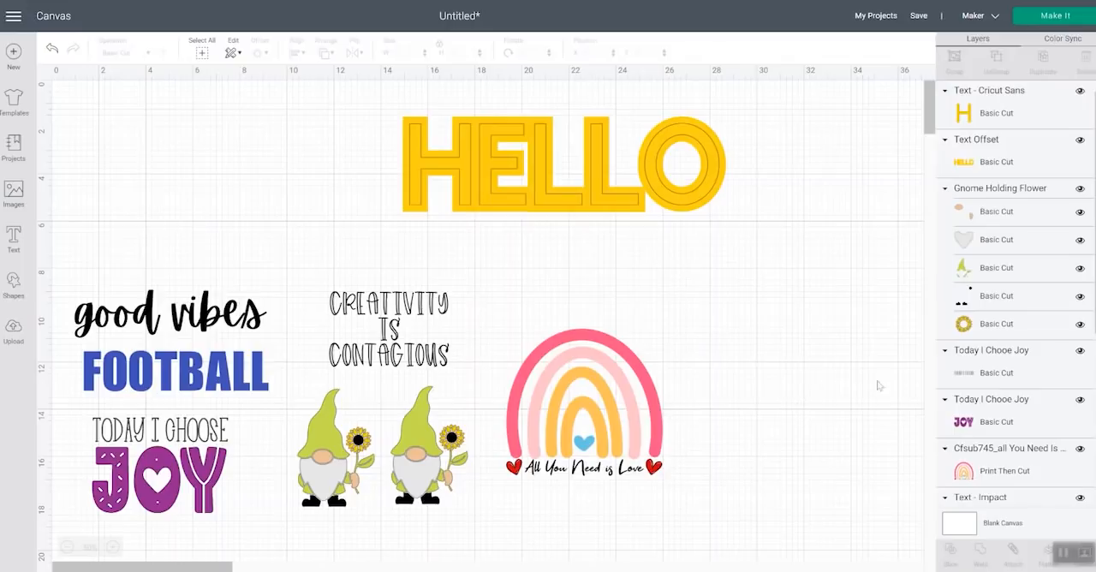
{"action": "key", "text": "ctrl+z"}
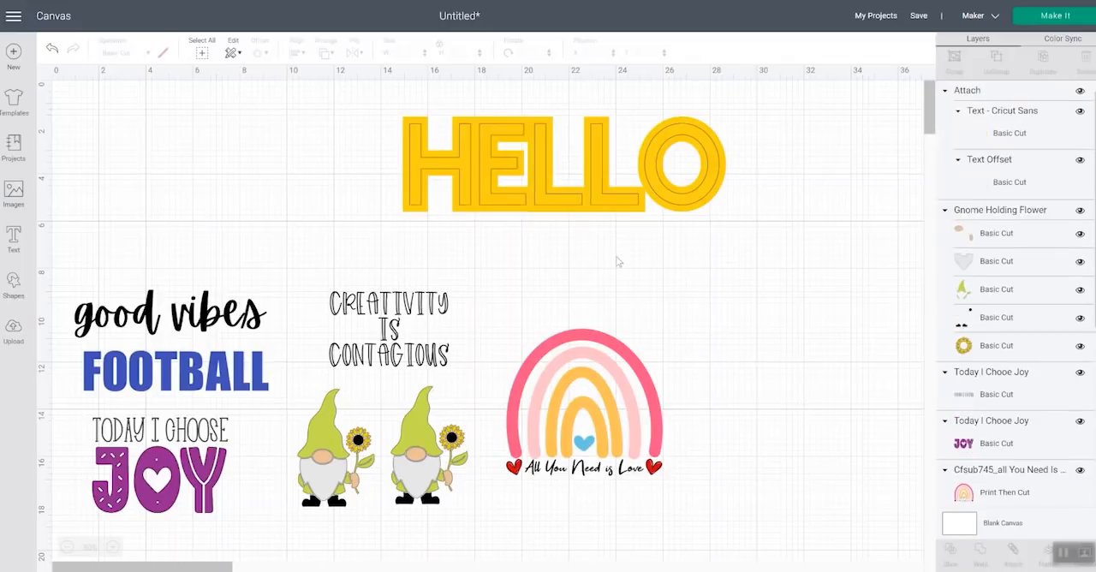
{"action": "key", "text": "ctrl+y"}
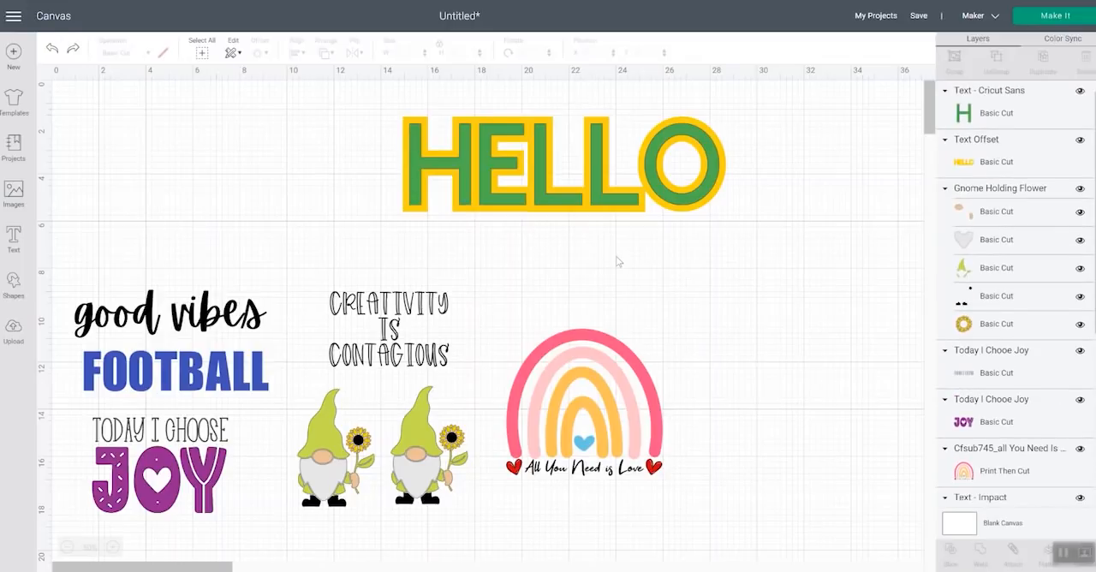
Flatten the green HELLO text with its yellow offset and undo the flatten
{"action": "left_click_drag", "start_coordinate": [661, 242], "coordinate": [549, 172]}
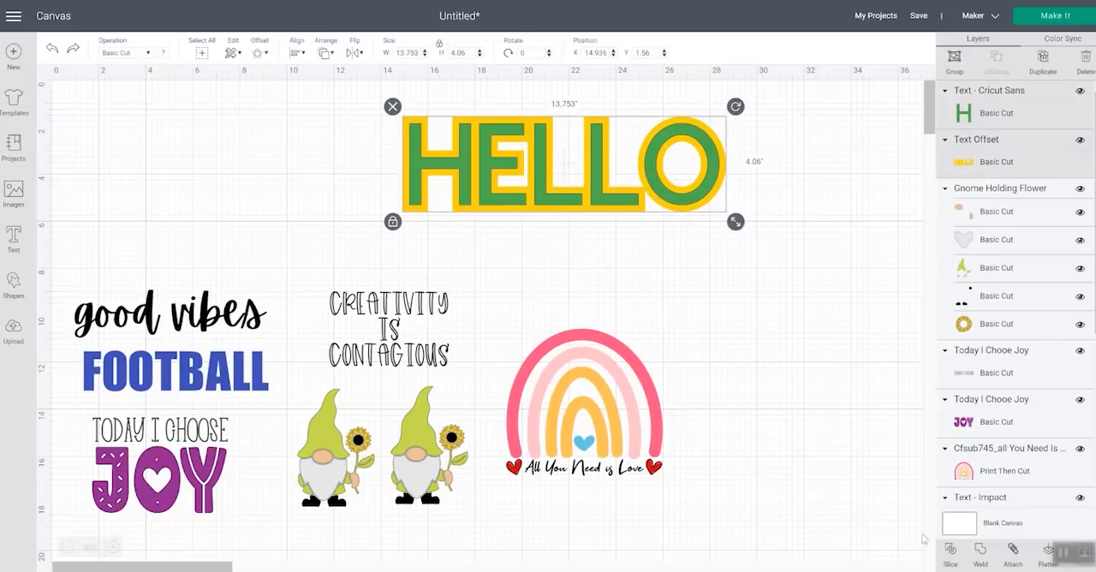
{"action": "left_click", "coordinate": [1043, 554]}
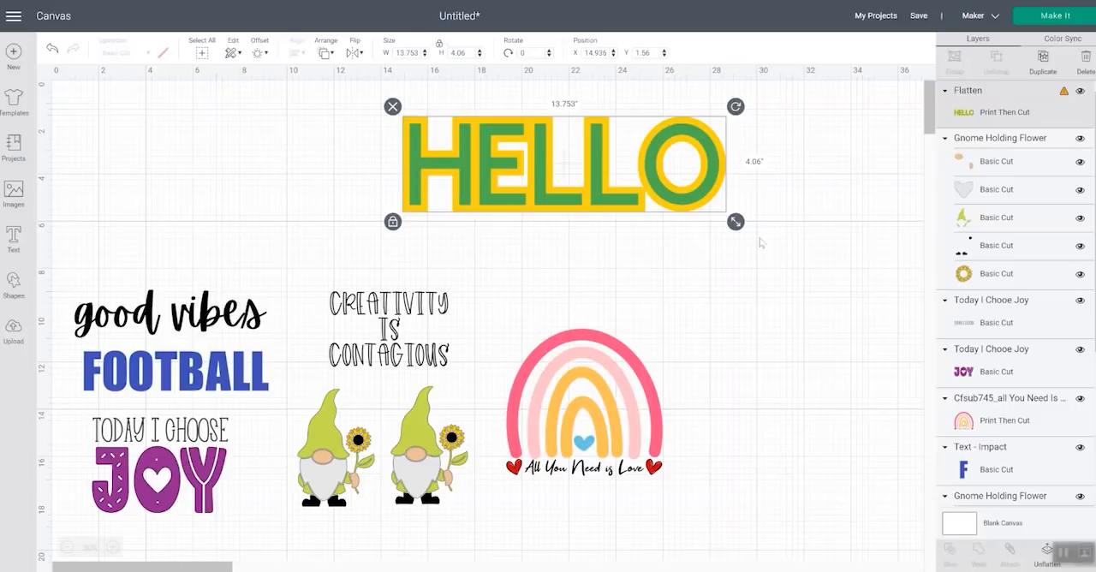
{"action": "key", "text": "ctrl+z"}
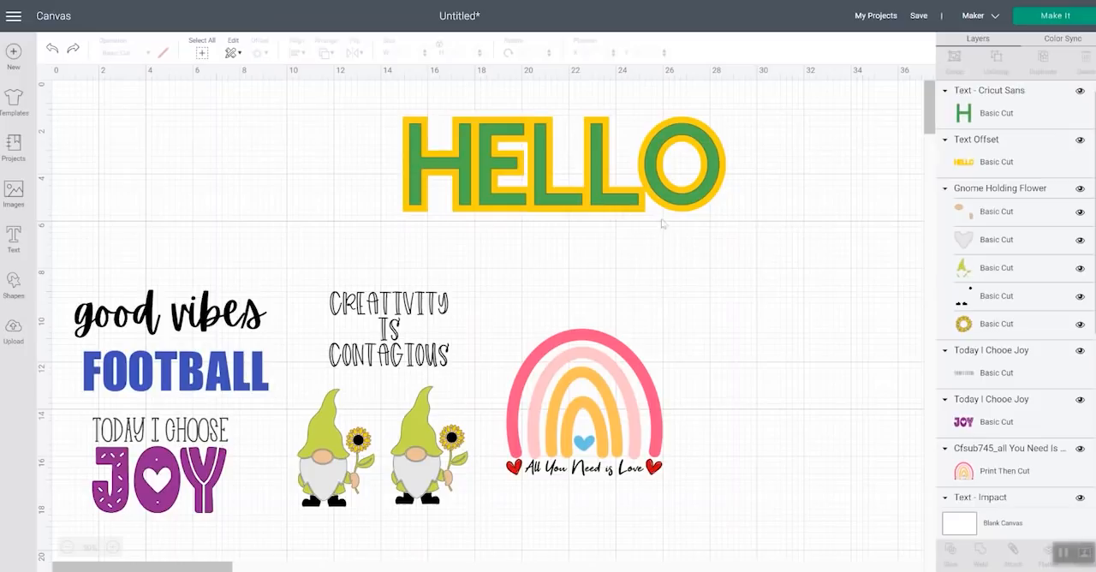
Move the green HELLO text and its yellow offset to about X 20.381, Y 1.893 and group them
{"action": "left_click", "coordinate": [564, 183]}
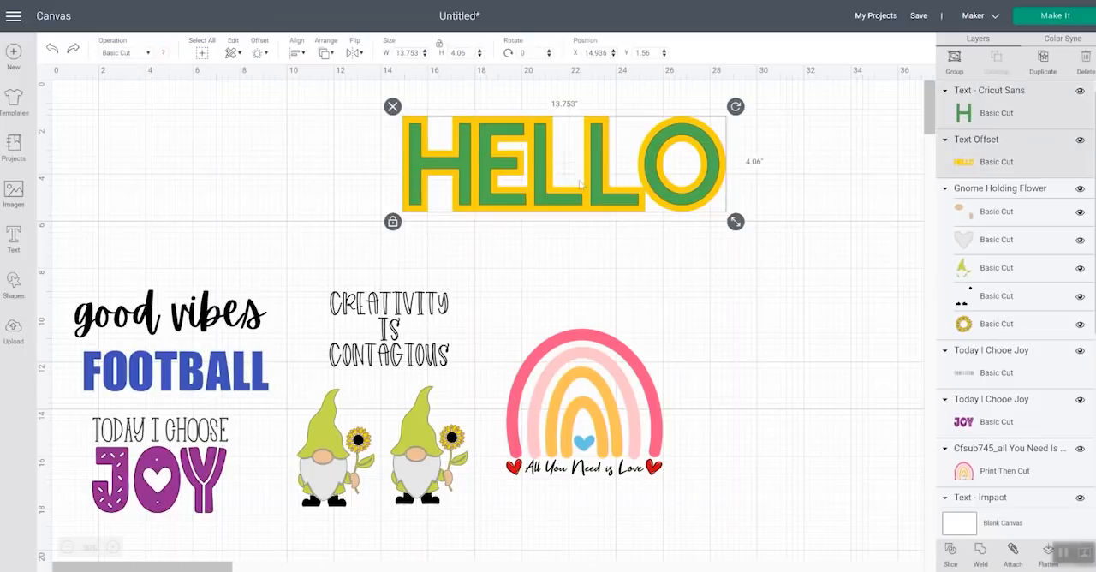
{"action": "left_click_drag", "start_coordinate": [576, 194], "coordinate": [704, 201]}
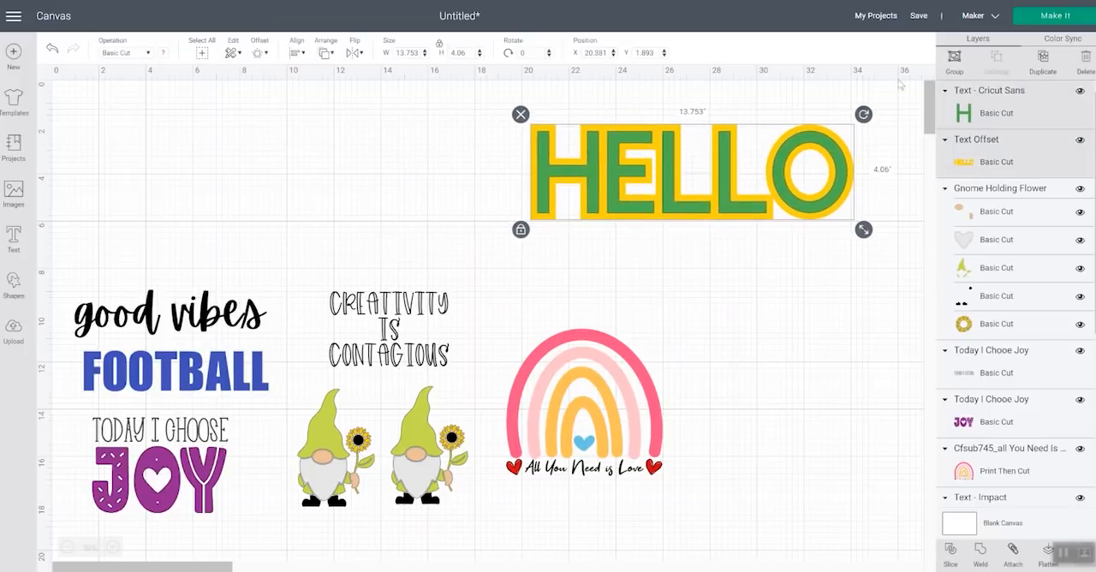
{"action": "key", "text": "ctrl+g"}
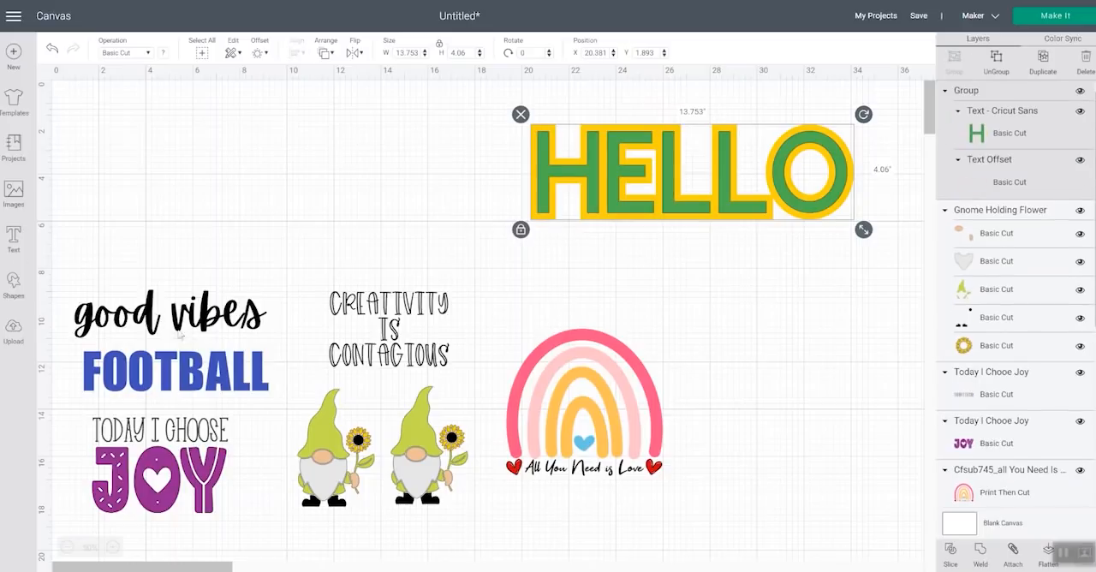
Move the good vibes text into the empty area above FOOTBALL and enlarge it to about 13.77 by 3.42 inches
{"action": "left_click_drag", "start_coordinate": [150, 300], "coordinate": [205, 168]}
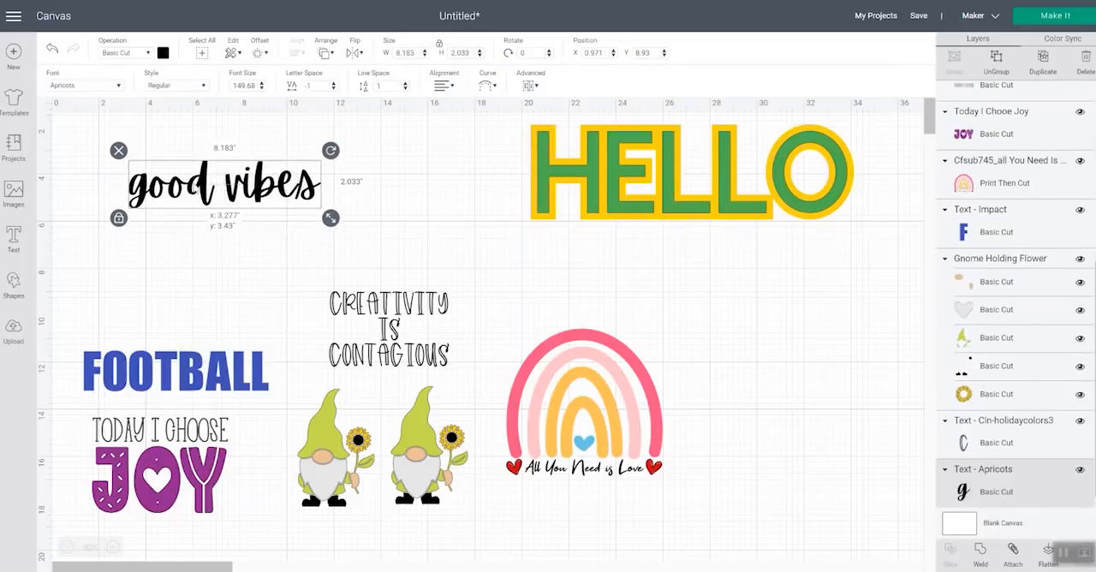
{"action": "left_click_drag", "start_coordinate": [333, 218], "coordinate": [403, 255]}
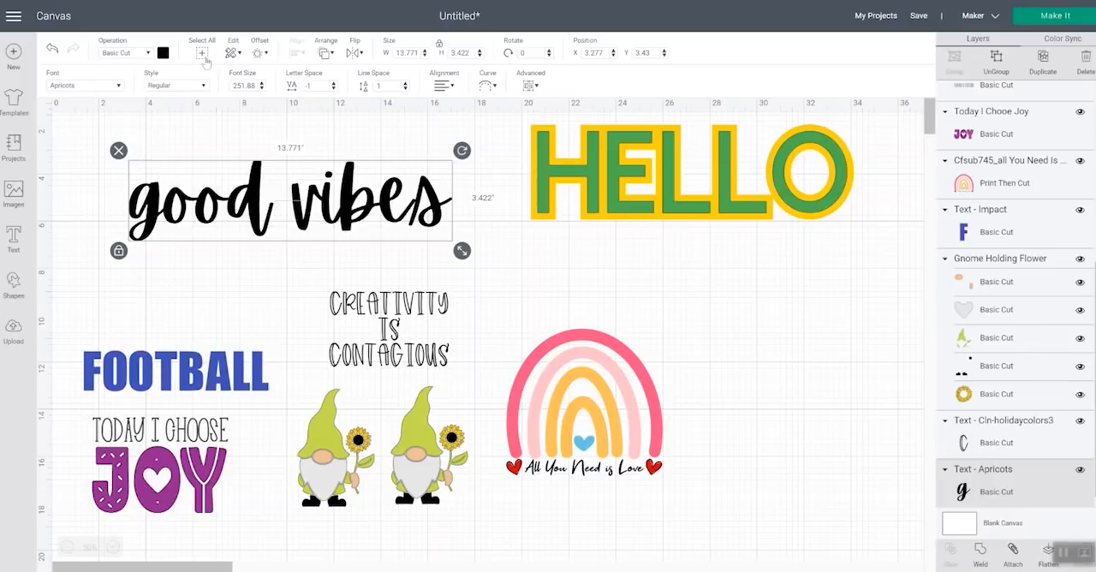
{"action": "left_click", "coordinate": [265, 54]}
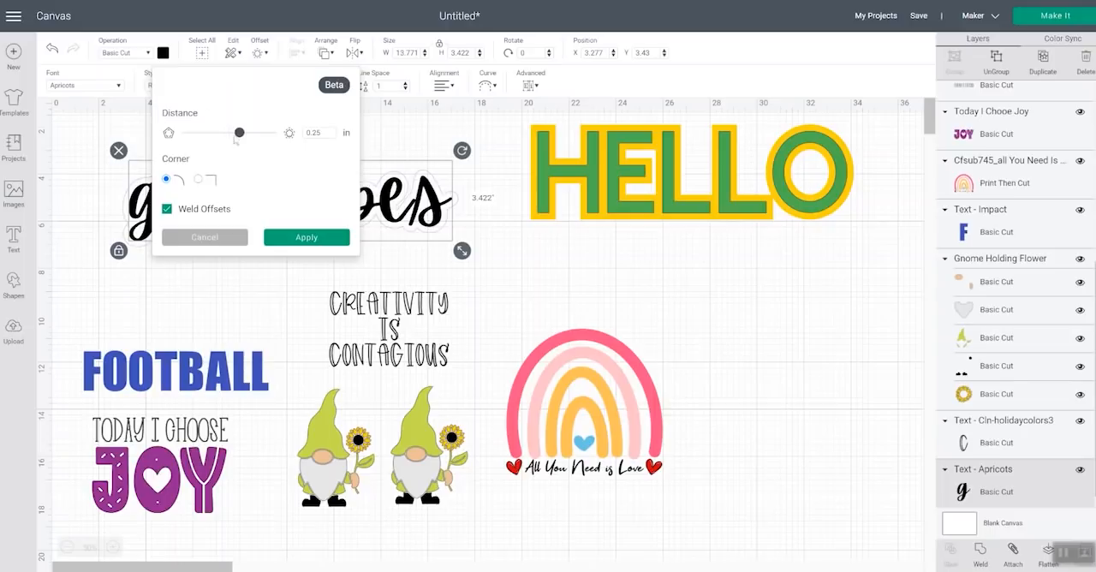
{"action": "left_click", "coordinate": [494, 274]}
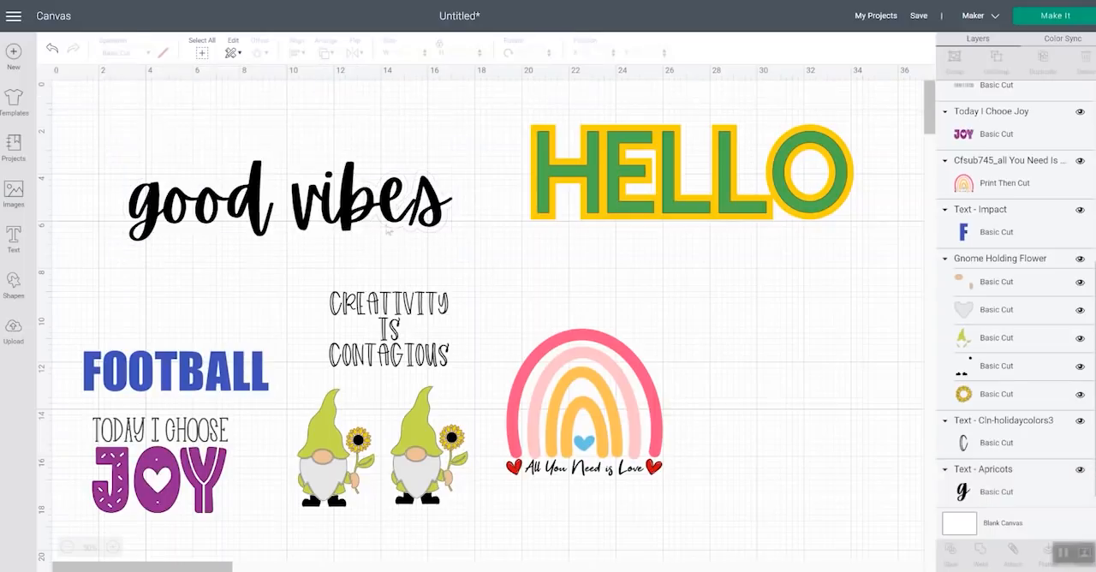
Move the HELLO group below the rainbow and place the good vibes text above the rainbow, at about X 19.86, Y 3.374
{"action": "left_click_drag", "start_coordinate": [362, 215], "coordinate": [761, 289]}
{"action": "left_click_drag", "start_coordinate": [623, 175], "coordinate": [692, 541]}
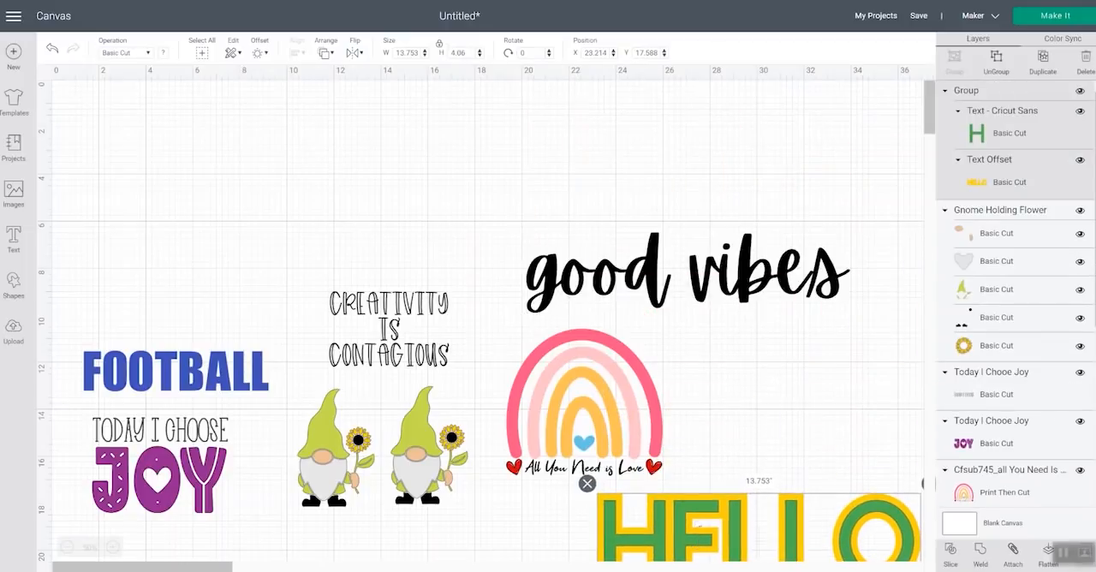
{"action": "left_click_drag", "start_coordinate": [643, 246], "coordinate": [636, 173]}
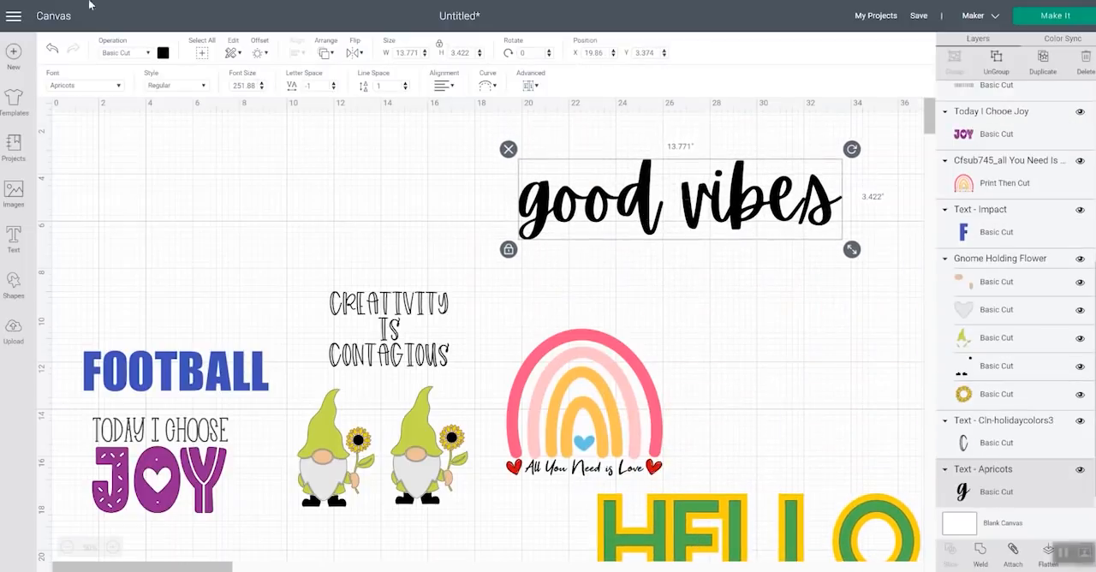
Create a 0.347 in offset around the good vibes text with rounded corners and Weld Offsets enabled
{"action": "left_click", "coordinate": [260, 52]}
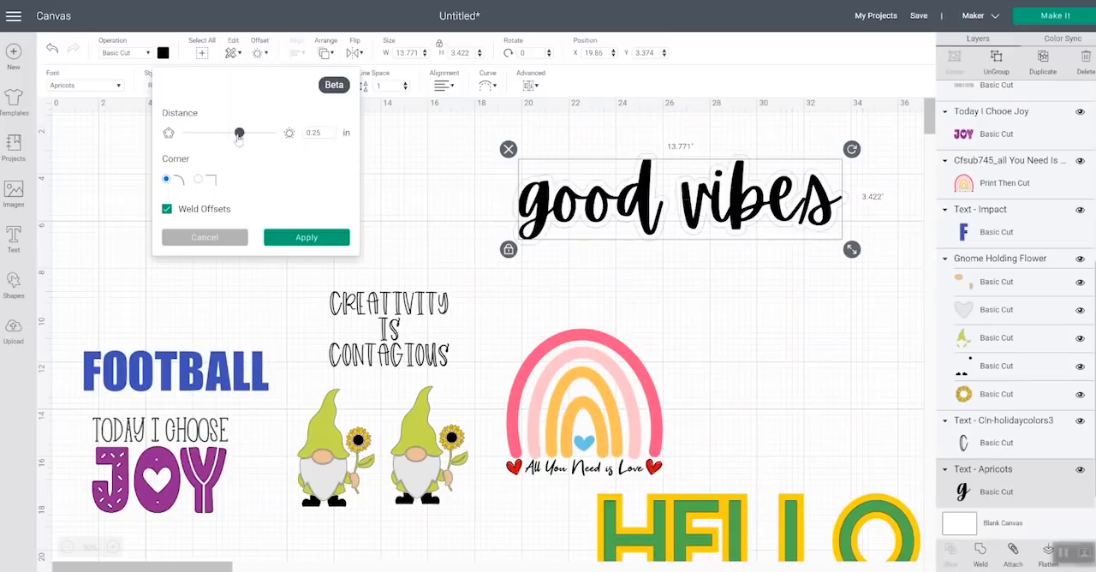
{"action": "left_click_drag", "start_coordinate": [240, 140], "coordinate": [245, 140]}
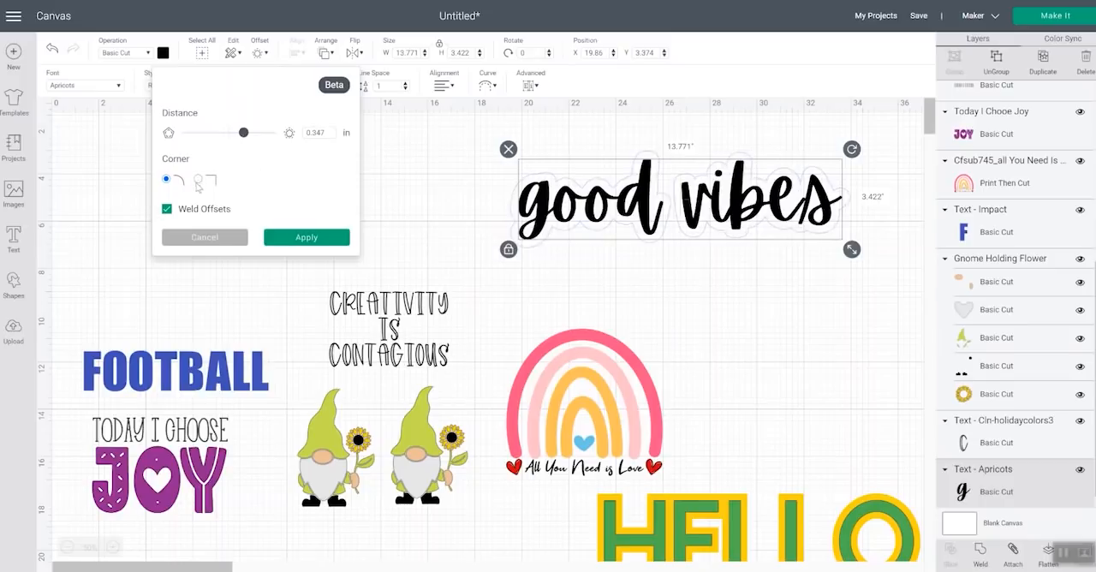
{"action": "left_click", "coordinate": [167, 209]}
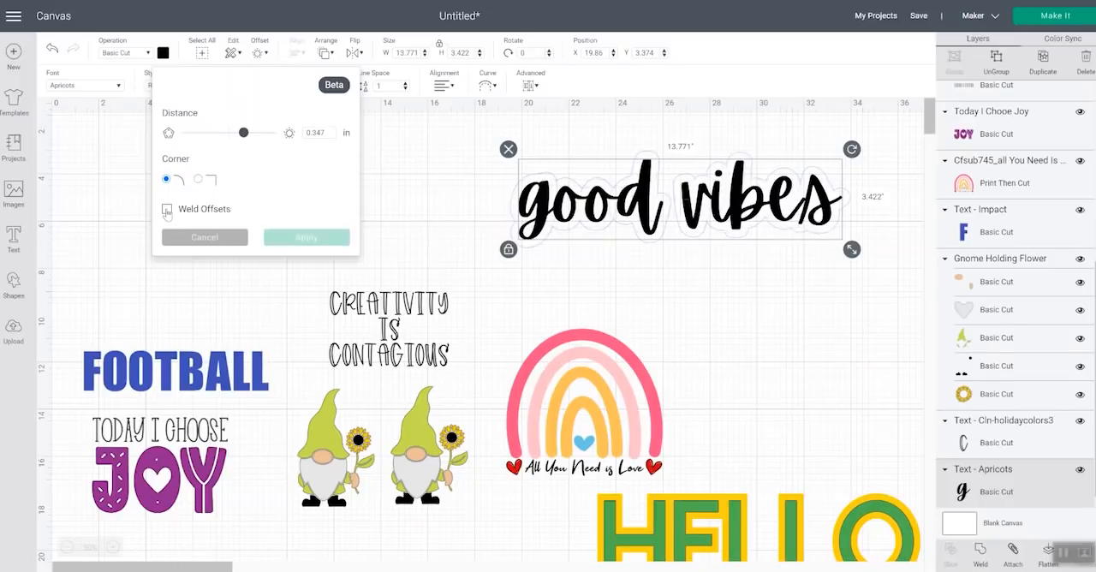
{"action": "left_click", "coordinate": [167, 209]}
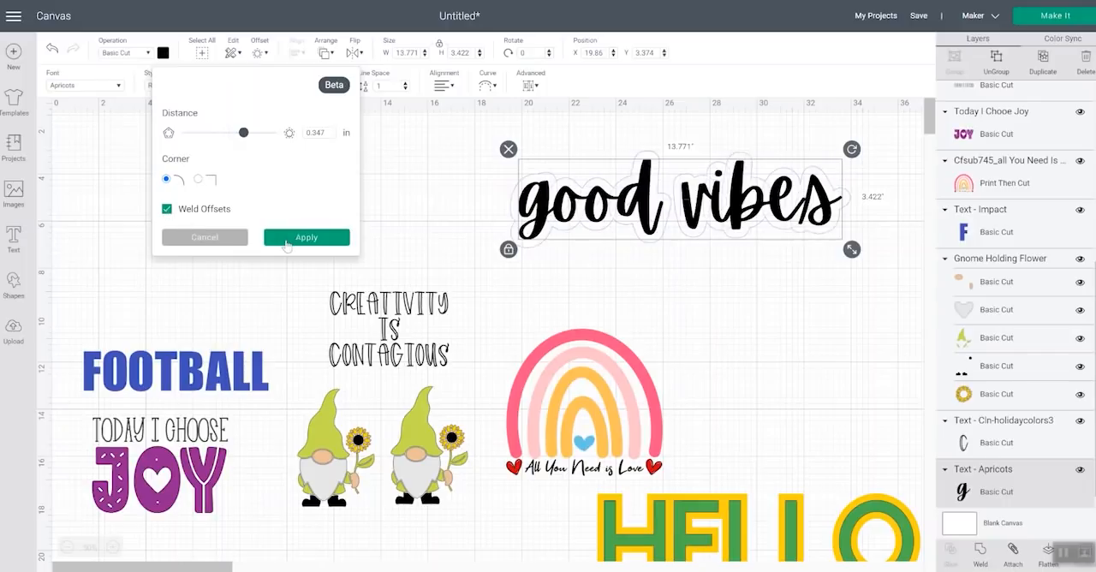
{"action": "left_click", "coordinate": [289, 240]}
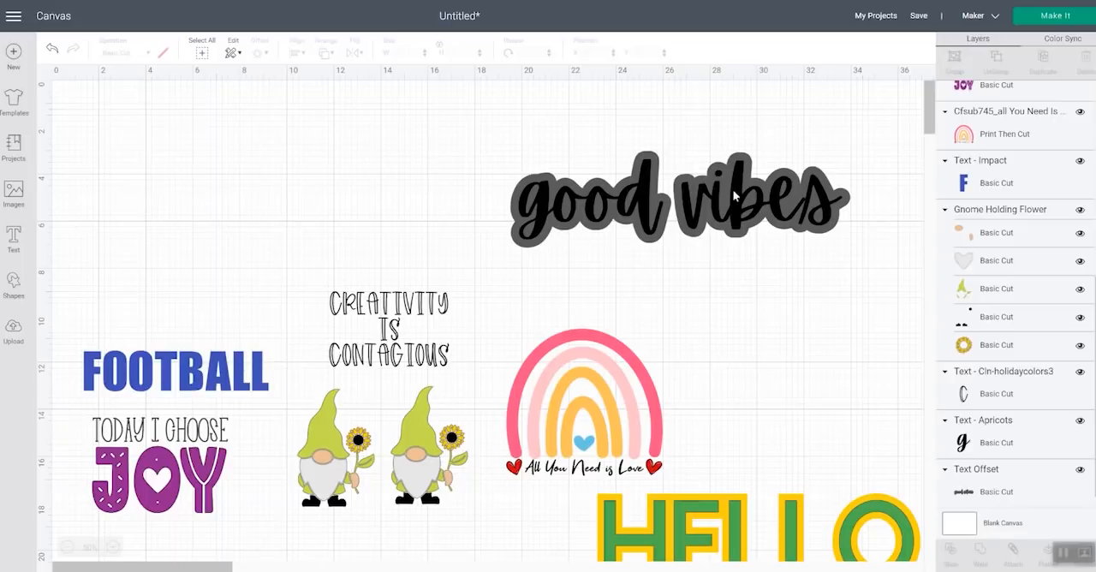
Weld the good vibes lettering into one shape and move it down off its gray offset
{"action": "left_click", "coordinate": [743, 211]}
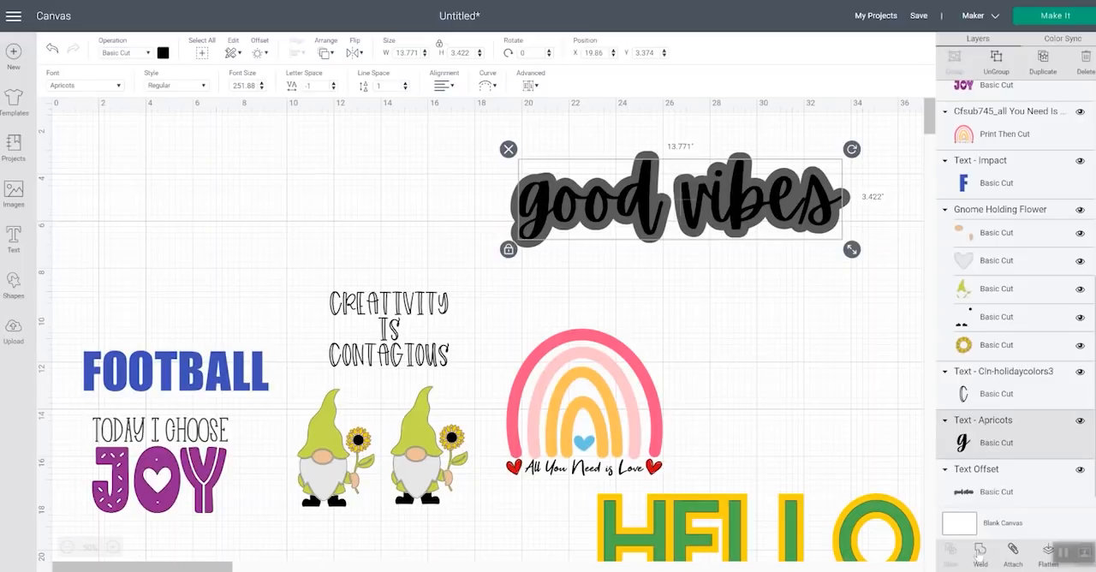
{"action": "left_click", "coordinate": [980, 555]}
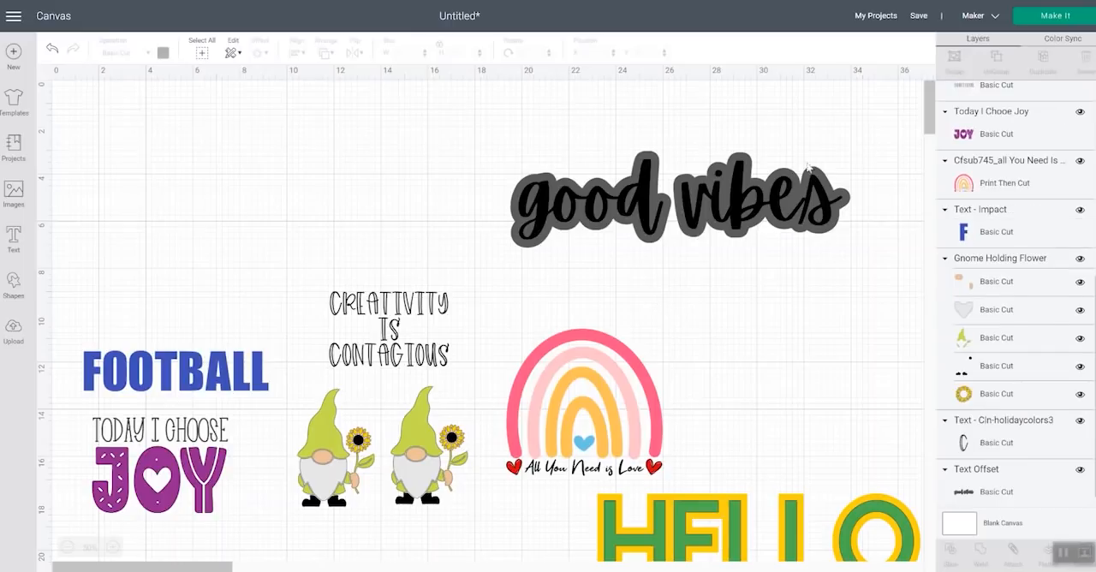
{"action": "left_click_drag", "start_coordinate": [711, 198], "coordinate": [713, 250]}
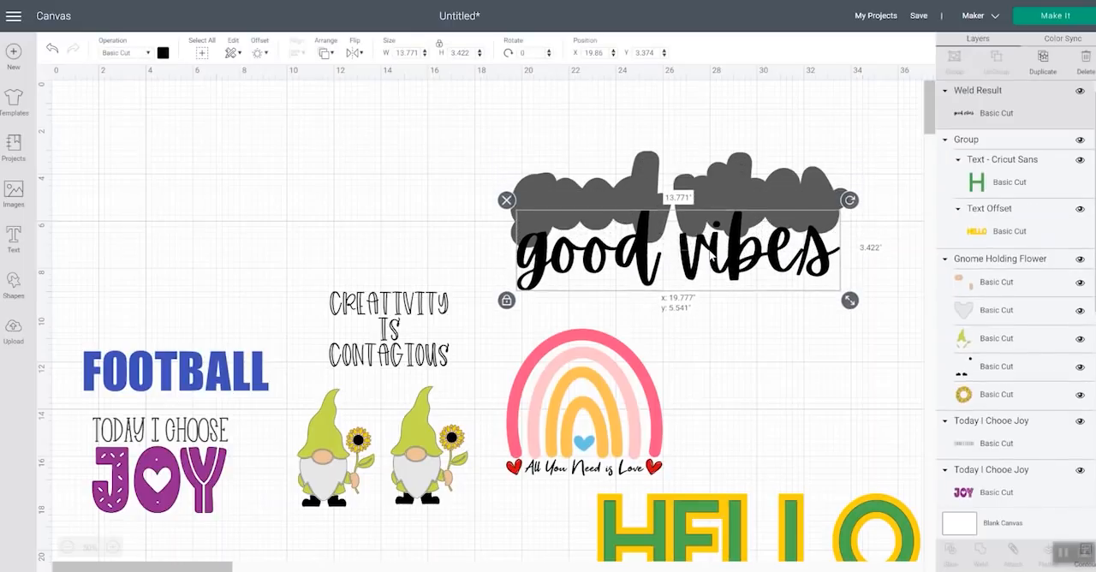
Duplicate the gray good vibes offset and place the copy below the text, over the top of the rainbow
{"action": "left_click", "coordinate": [719, 179]}
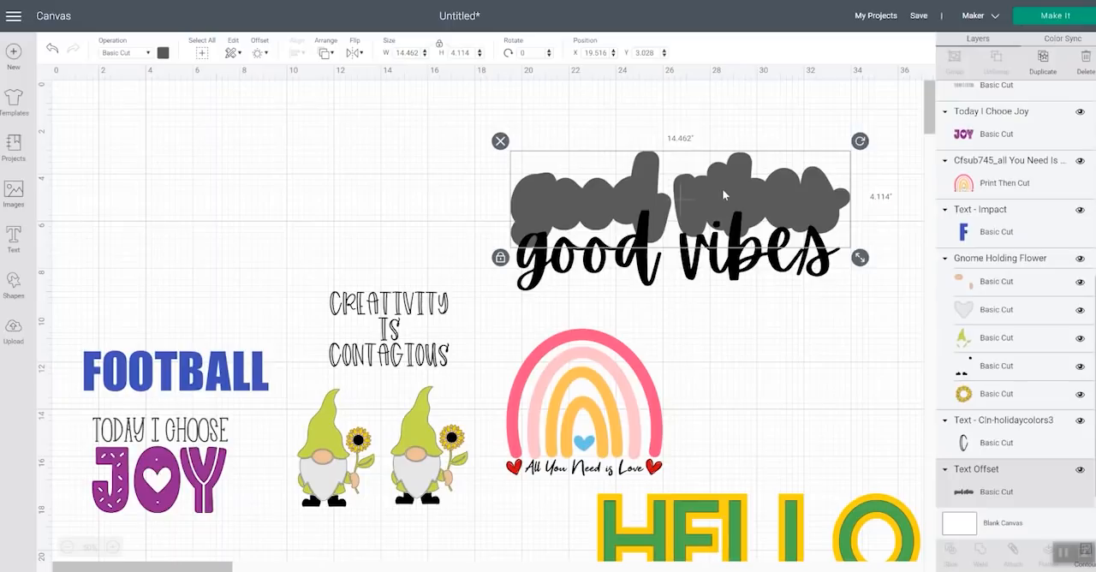
{"action": "key", "text": "ctrl+d"}
{"action": "left_click_drag", "start_coordinate": [737, 203], "coordinate": [737, 312]}
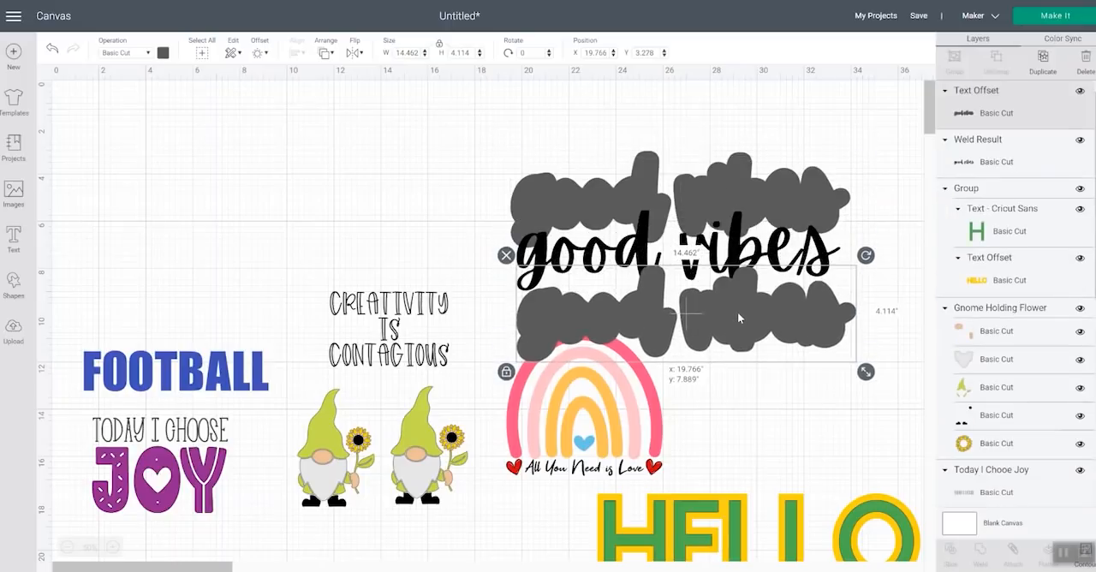
Duplicate the welded good vibes text, placing one on the lower offset and the other above the upper offset
{"action": "left_click", "coordinate": [625, 241]}
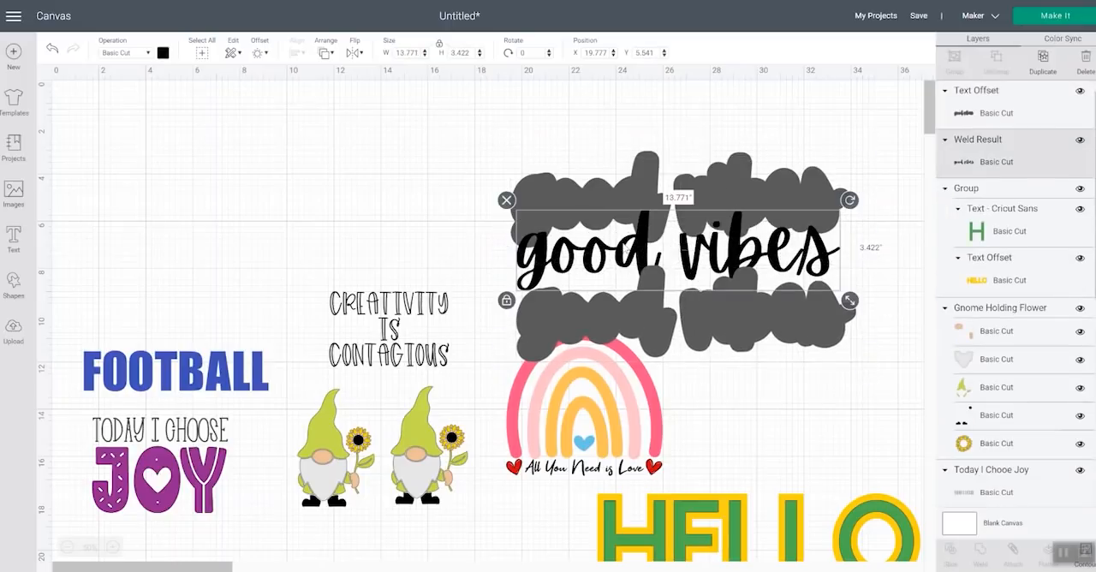
{"action": "key", "text": "ctrl+d"}
{"action": "left_click_drag", "start_coordinate": [716, 229], "coordinate": [732, 133]}
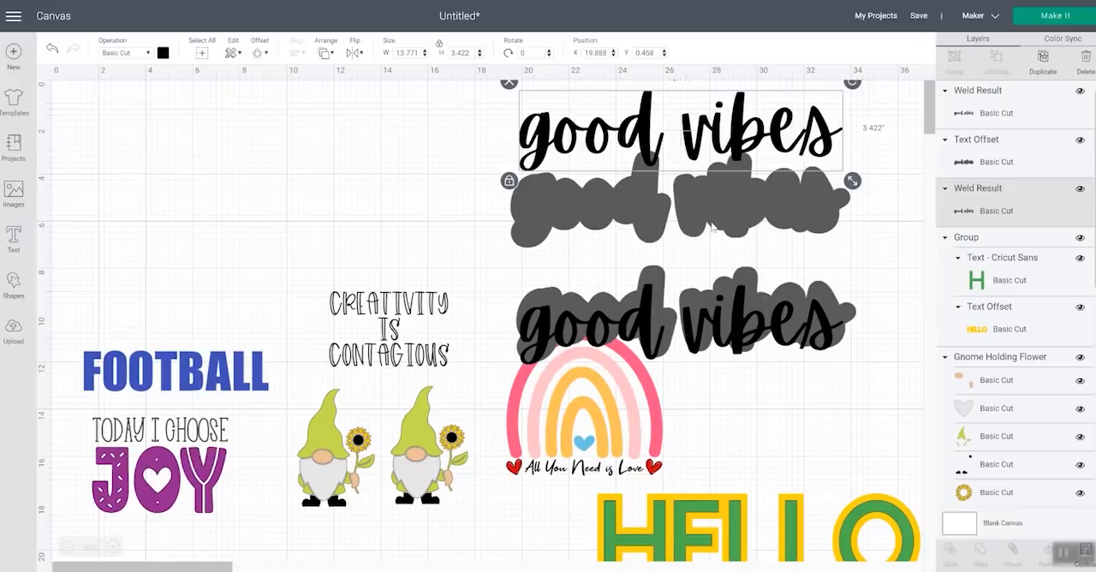
Move the upper gray offset slightly down and hide its vibes portion with Contour
{"action": "left_click_drag", "start_coordinate": [711, 229], "coordinate": [705, 249]}
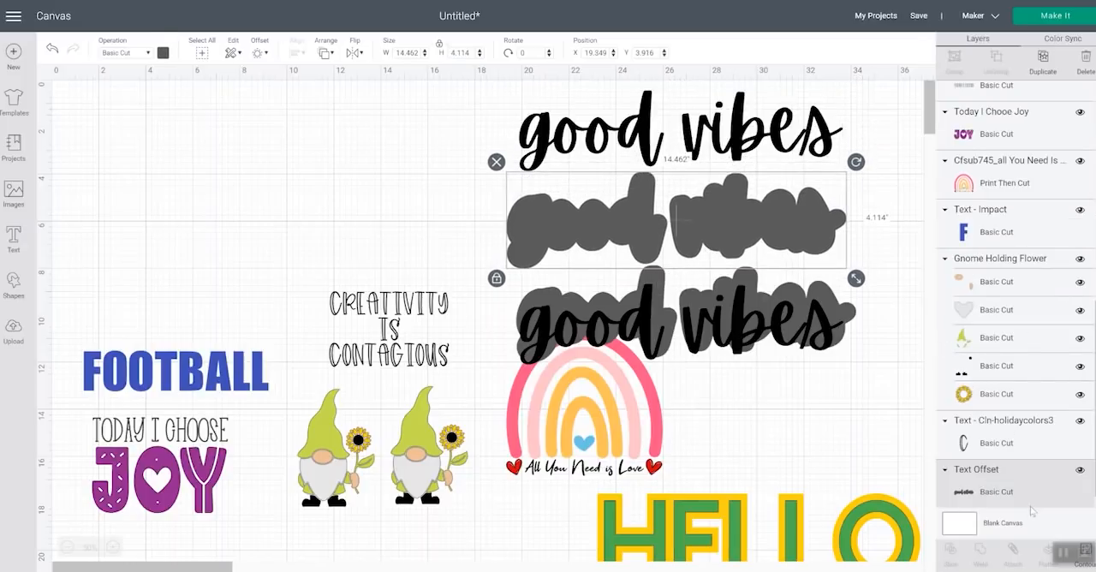
{"action": "left_click", "coordinate": [1061, 555]}
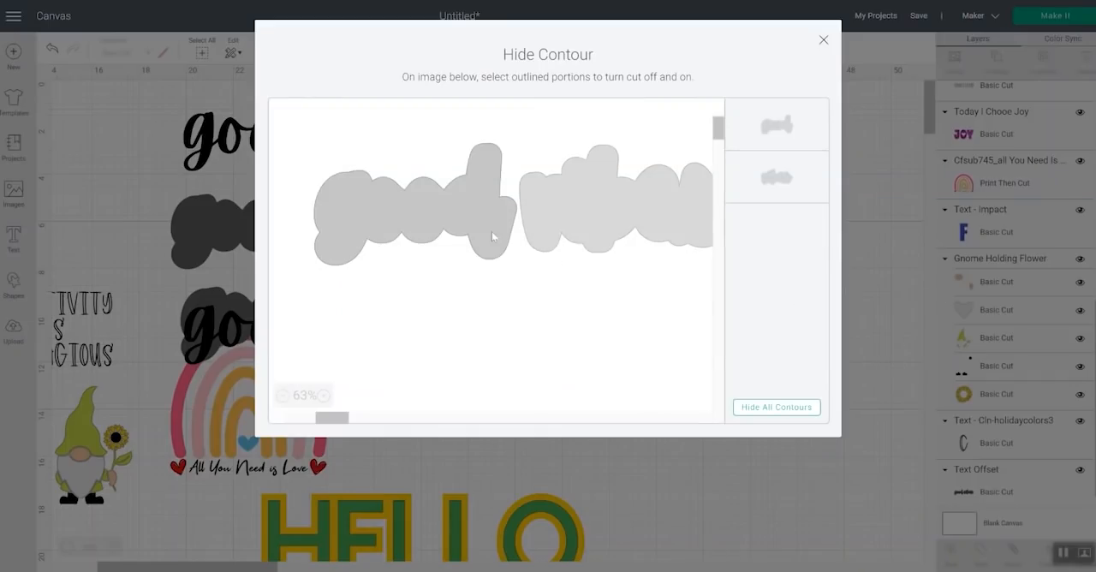
{"action": "left_click", "coordinate": [588, 219]}
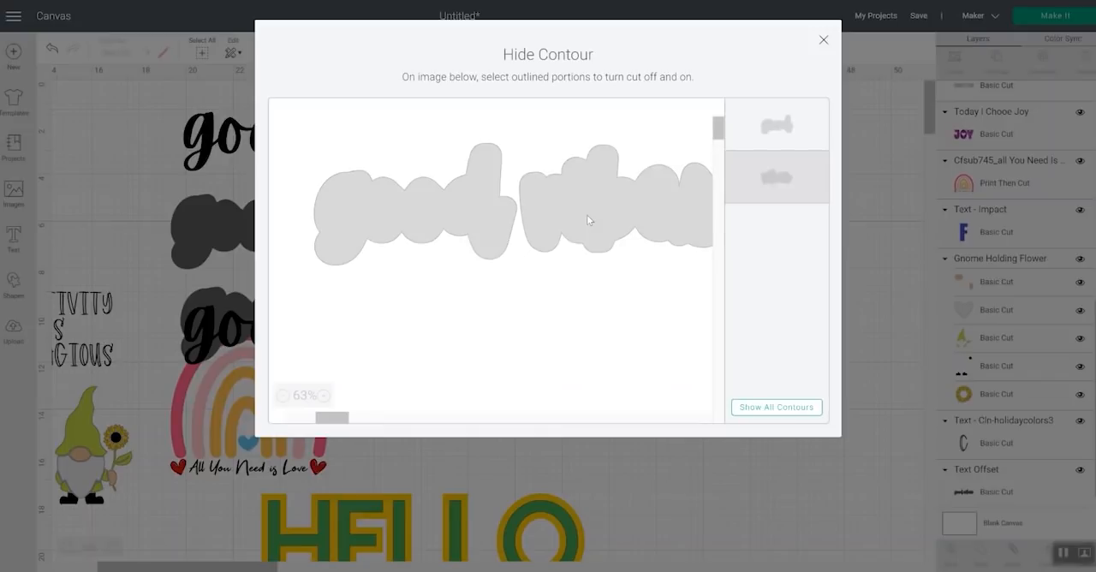
{"action": "left_click", "coordinate": [824, 40]}
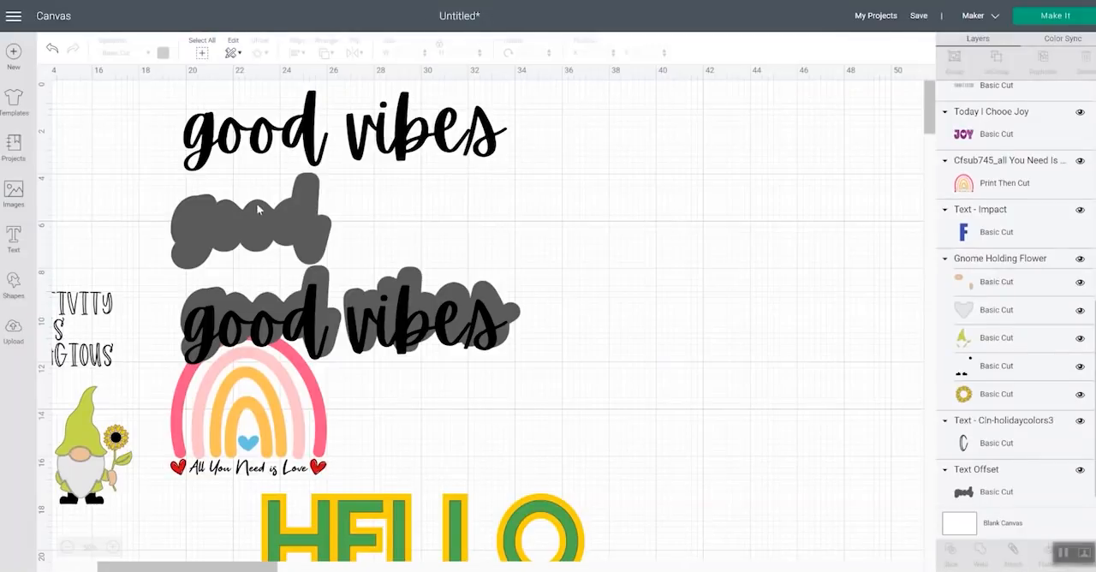
Use Contour to reduce the upper lettering to good and the lower lettering and its offset to vibes
{"action": "left_click_drag", "start_coordinate": [276, 211], "coordinate": [273, 206]}
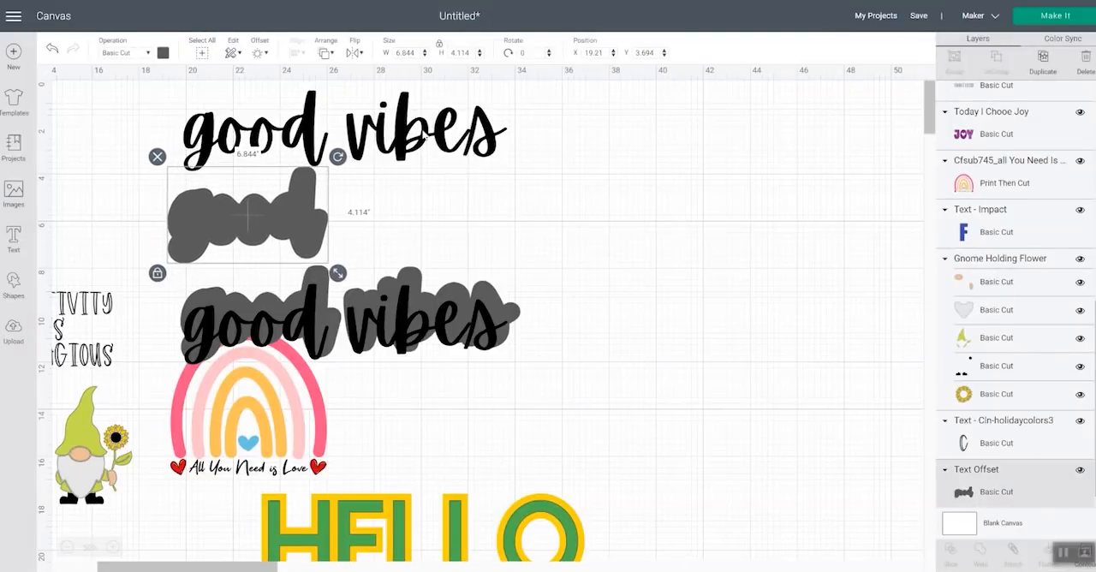
{"action": "left_click", "coordinate": [425, 136]}
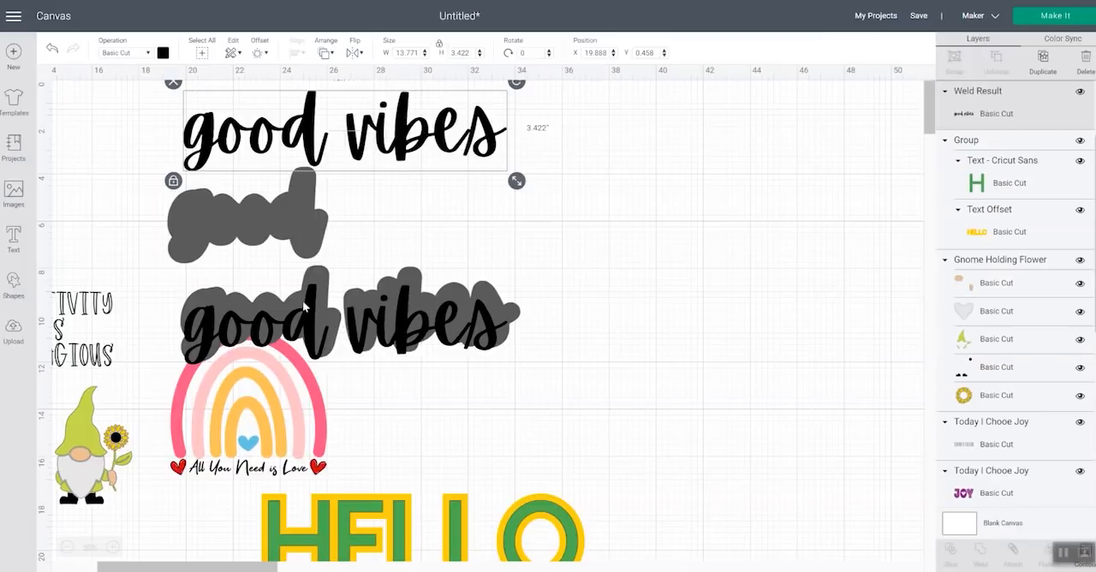
{"action": "key", "text": "ctrl+z"}
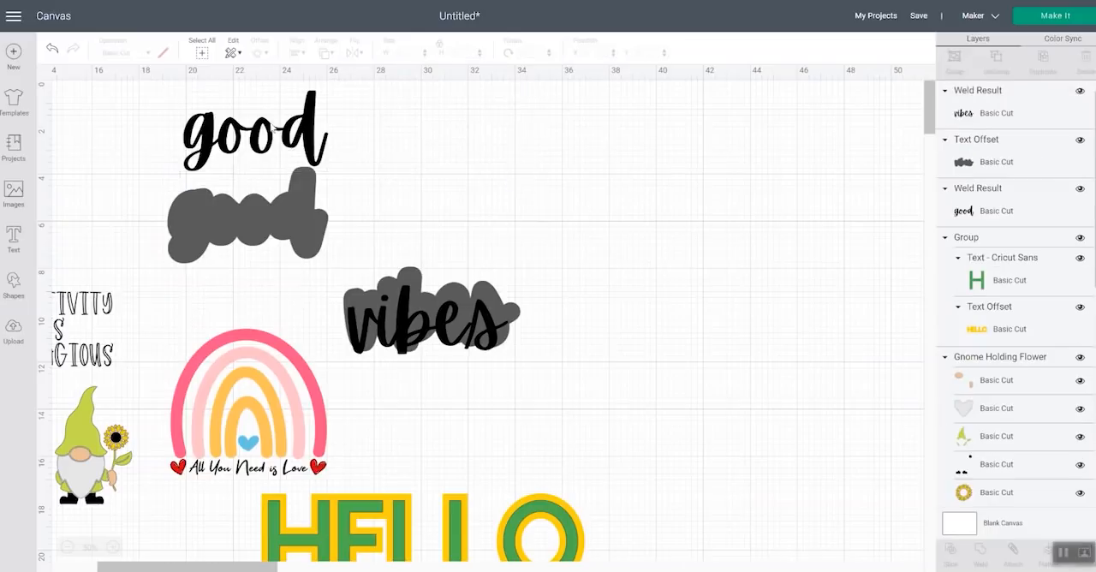
Recolor the good offset and the vibes offset from gray to light pink
{"action": "left_click", "coordinate": [243, 218]}
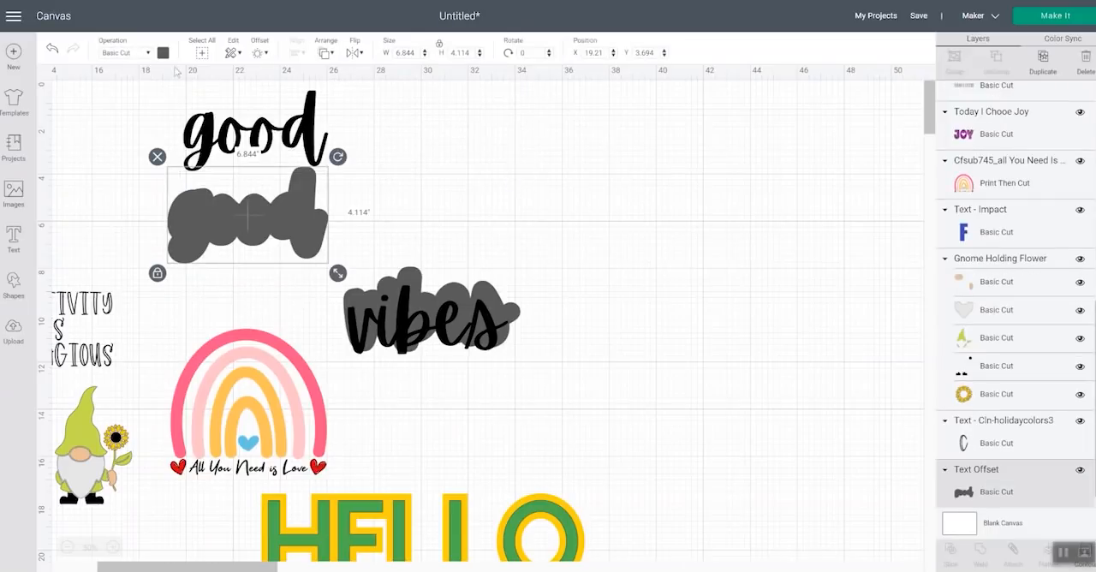
{"action": "left_click", "coordinate": [163, 53]}
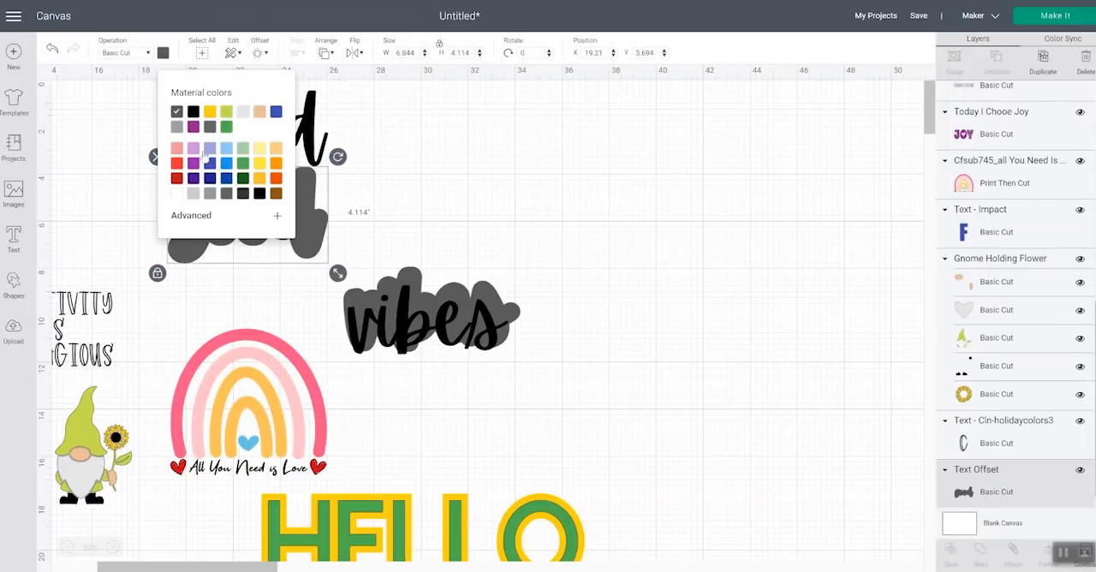
{"action": "left_click", "coordinate": [176, 148]}
{"action": "left_click", "coordinate": [410, 281]}
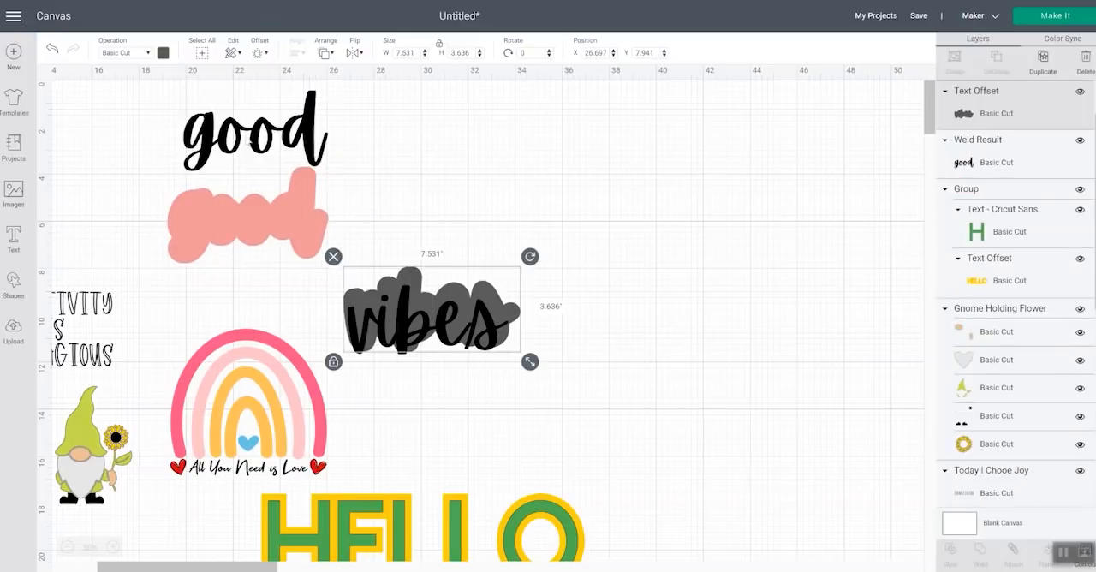
{"action": "left_click", "coordinate": [163, 54]}
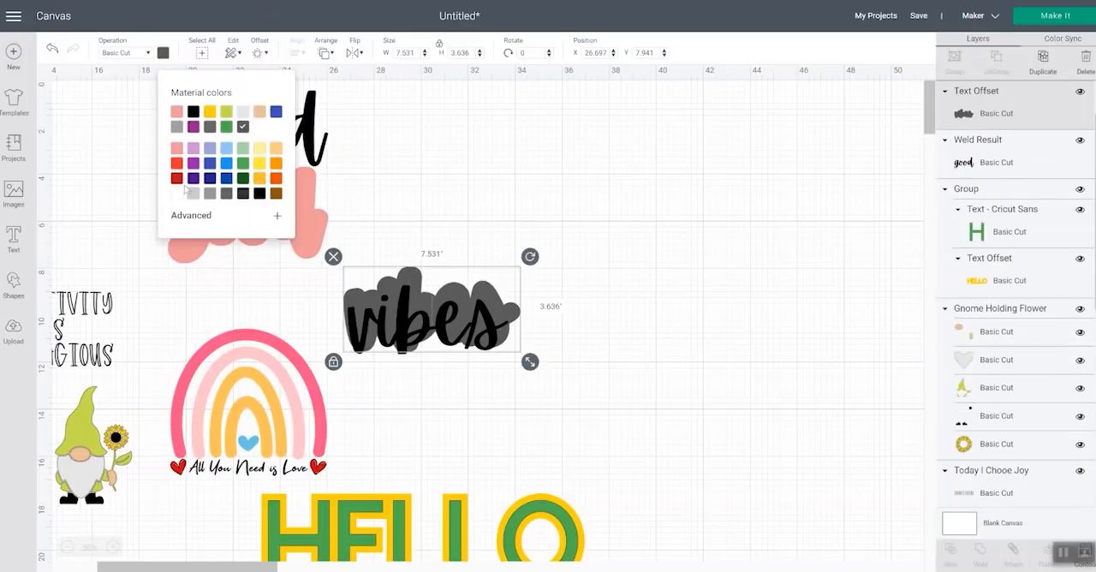
{"action": "left_click", "coordinate": [176, 112]}
{"action": "left_click", "coordinate": [425, 158]}
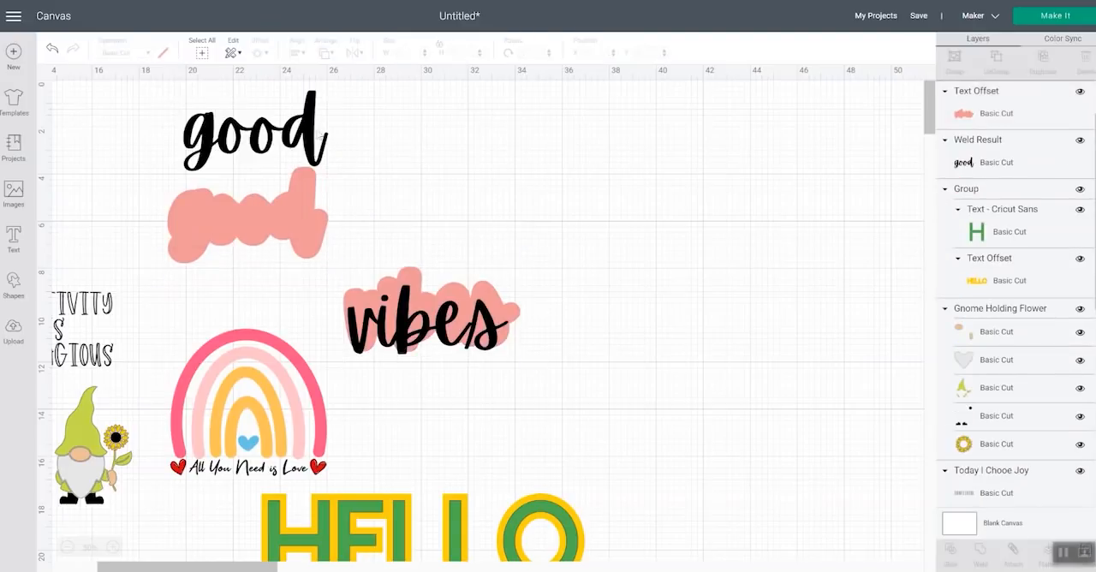
Move the good lettering onto its pink offset and center the two on each other
{"action": "left_click_drag", "start_coordinate": [249, 100], "coordinate": [237, 152]}
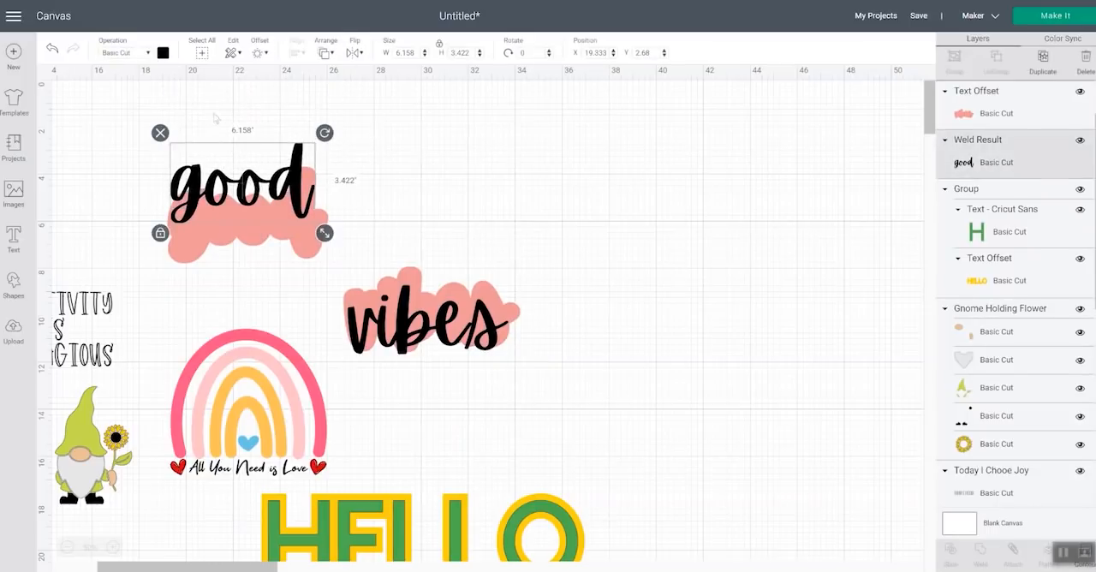
{"action": "left_click_drag", "start_coordinate": [214, 111], "coordinate": [272, 241]}
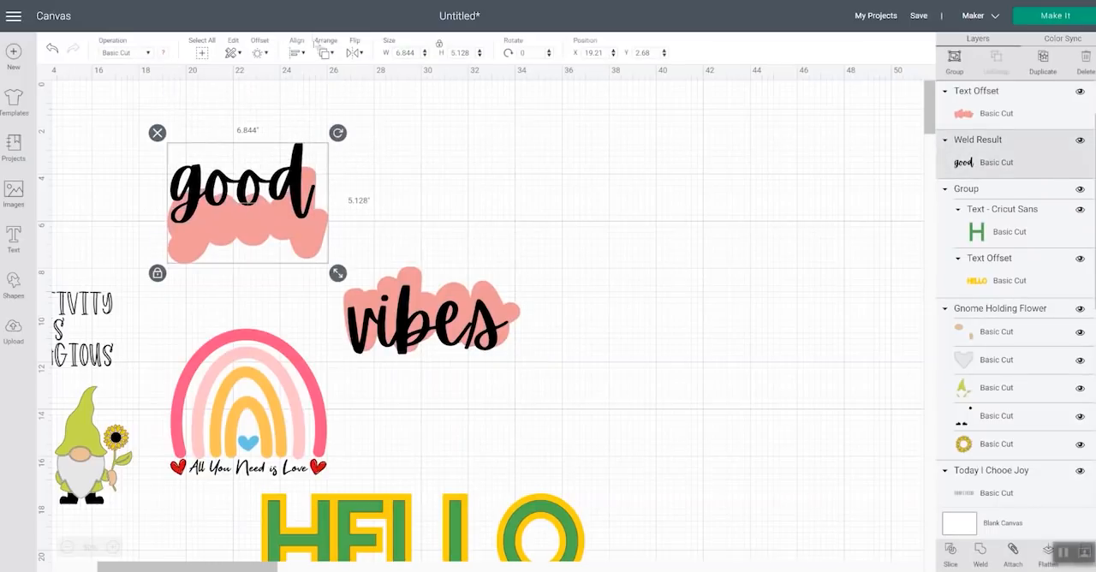
{"action": "left_click", "coordinate": [297, 54]}
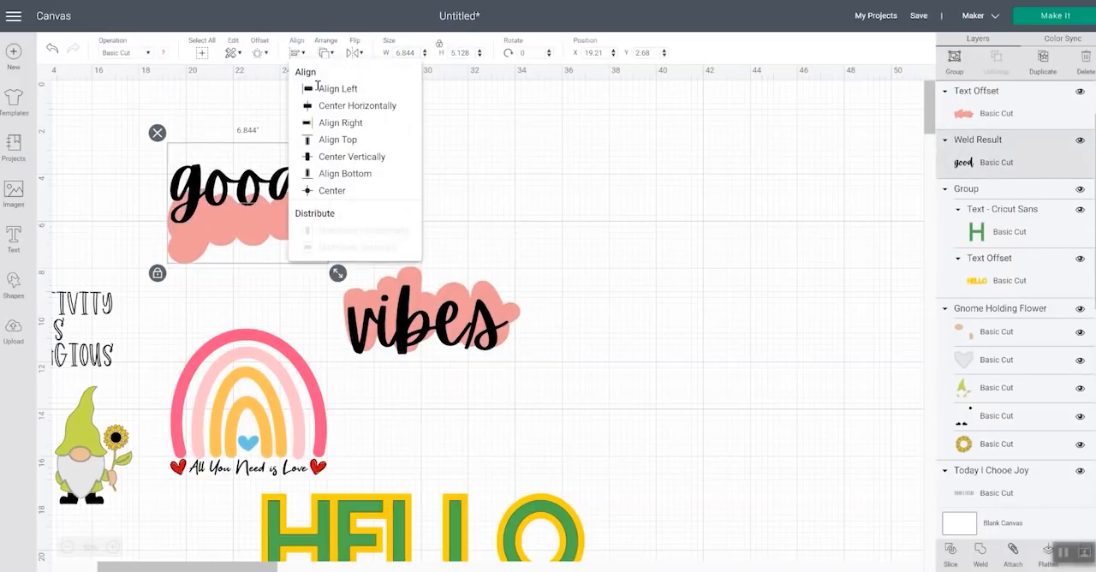
{"action": "left_click", "coordinate": [334, 192]}
Center the vibes lettering on its pink offset
{"action": "left_click_drag", "start_coordinate": [435, 232], "coordinate": [476, 336]}
{"action": "left_click", "coordinate": [300, 54]}
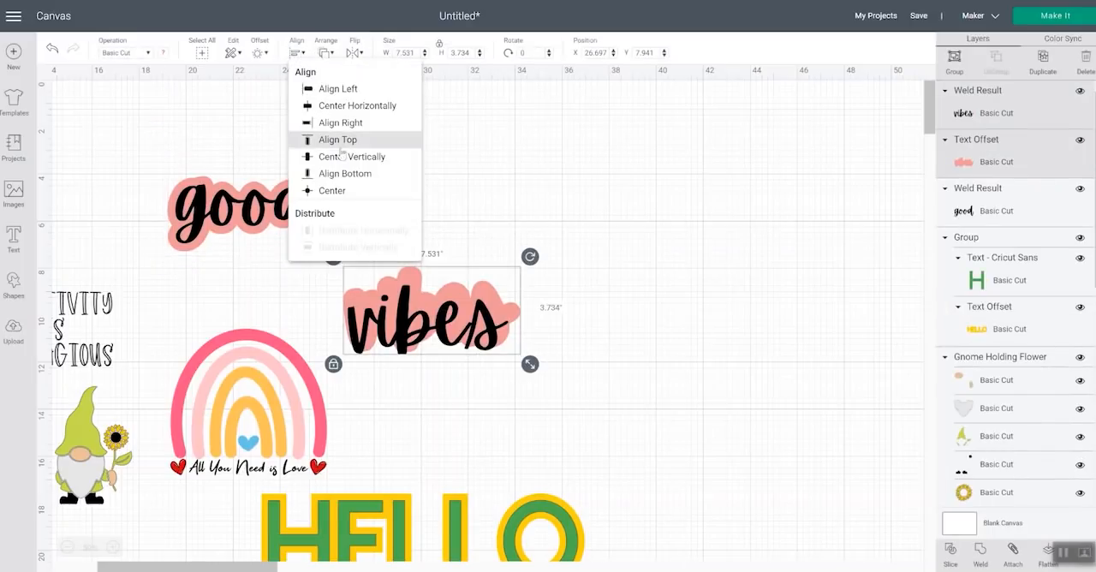
{"action": "left_click", "coordinate": [335, 190]}
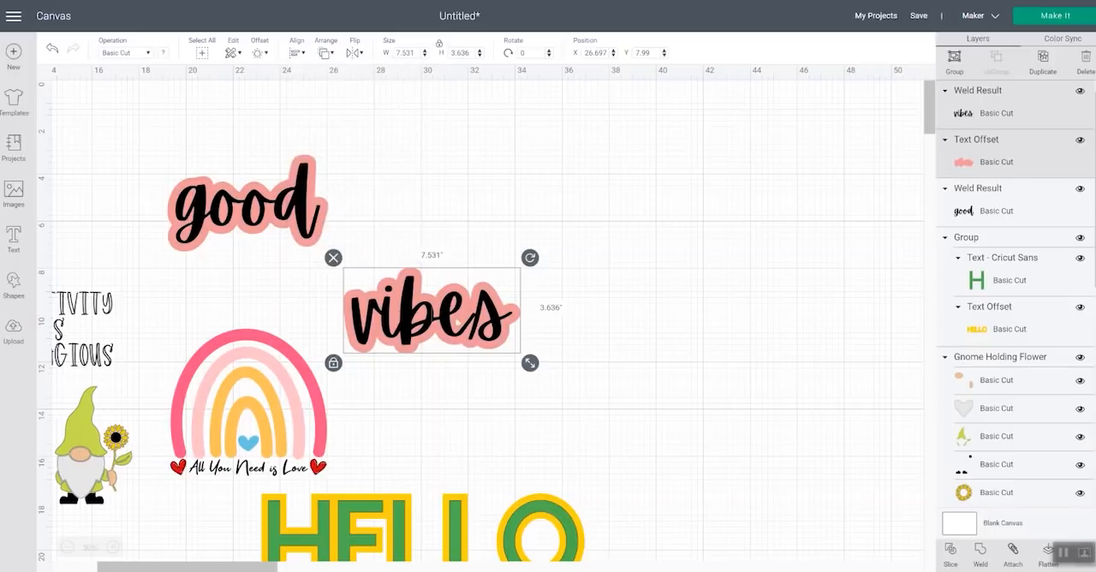
{"action": "left_click", "coordinate": [440, 200]}
Group the vibes lettering with its offset, and group the good lettering with its offset
{"action": "left_click_drag", "start_coordinate": [419, 227], "coordinate": [507, 351]}
{"action": "left_click", "coordinate": [955, 60]}
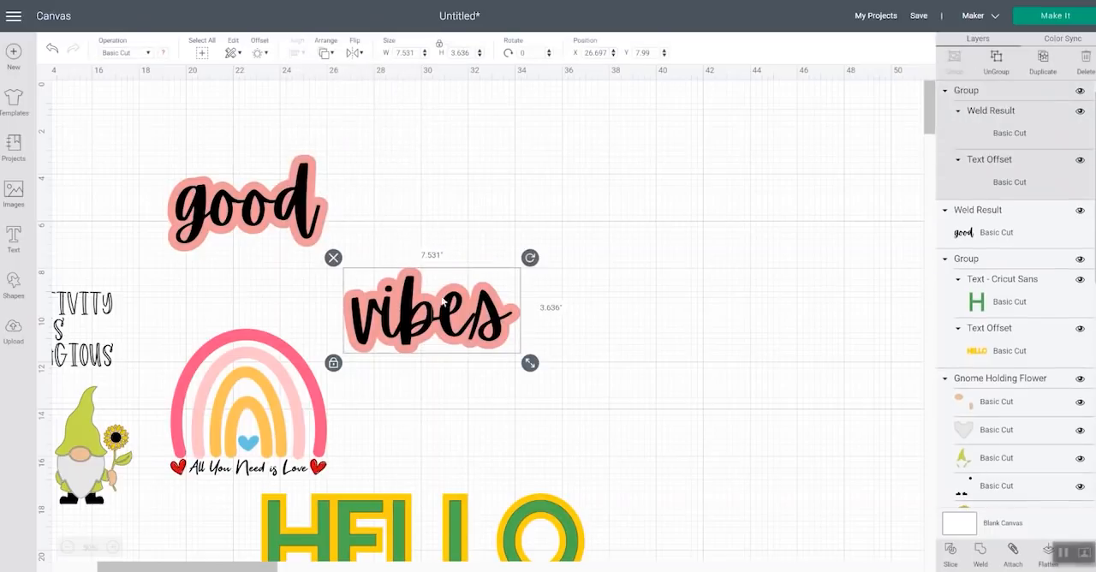
{"action": "left_click_drag", "start_coordinate": [229, 135], "coordinate": [267, 223]}
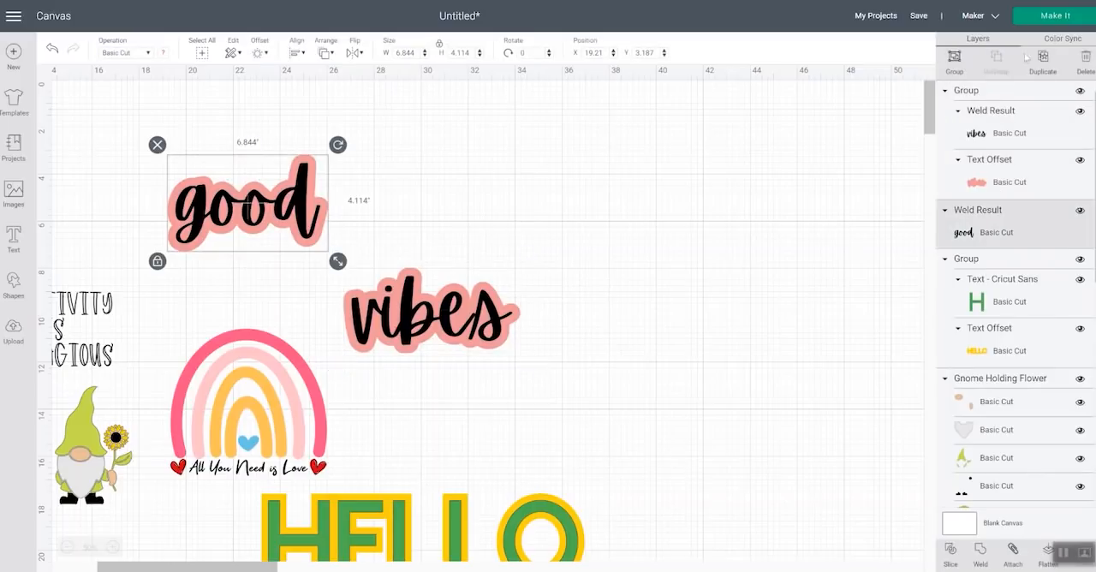
{"action": "left_click", "coordinate": [955, 60]}
Move the vibes group beneath good so their offsets overlap, and send the vibes group to the front
{"action": "left_click_drag", "start_coordinate": [401, 315], "coordinate": [274, 267]}
{"action": "left_click", "coordinate": [488, 260]}
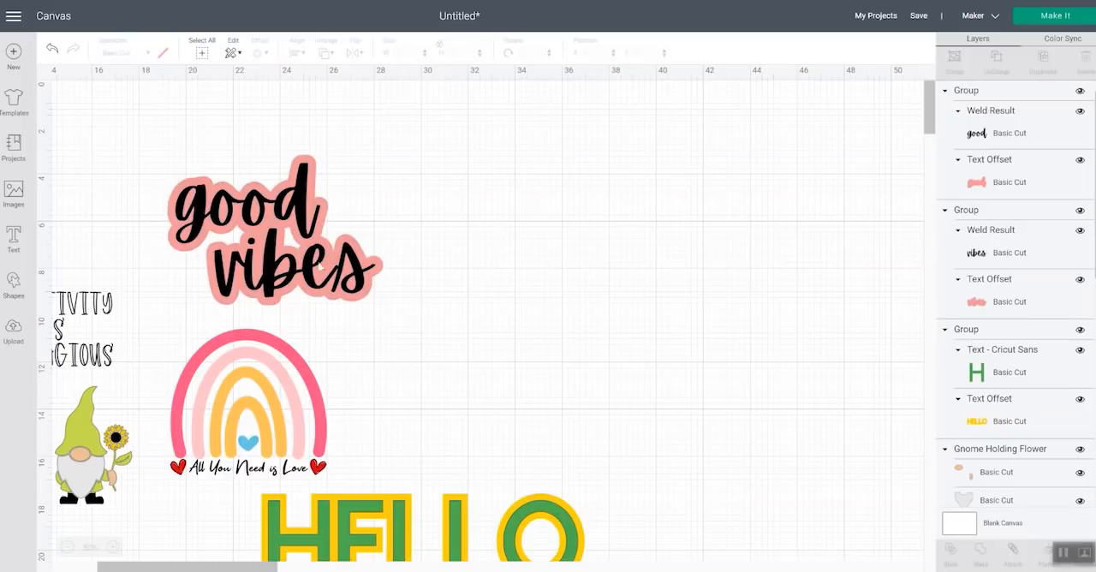
{"action": "left_click", "coordinate": [313, 267]}
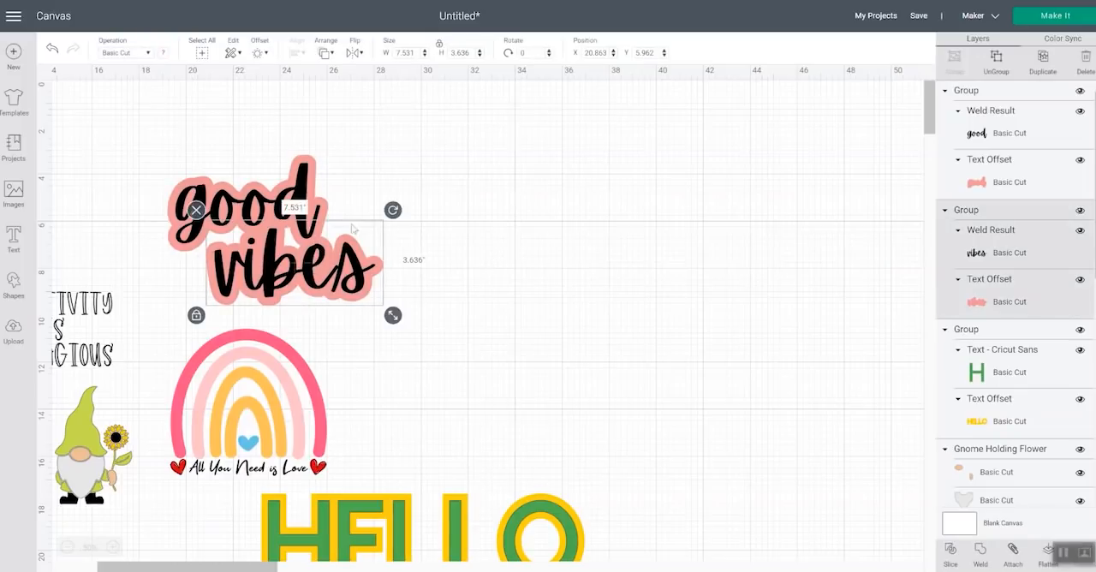
{"action": "left_click", "coordinate": [334, 55]}
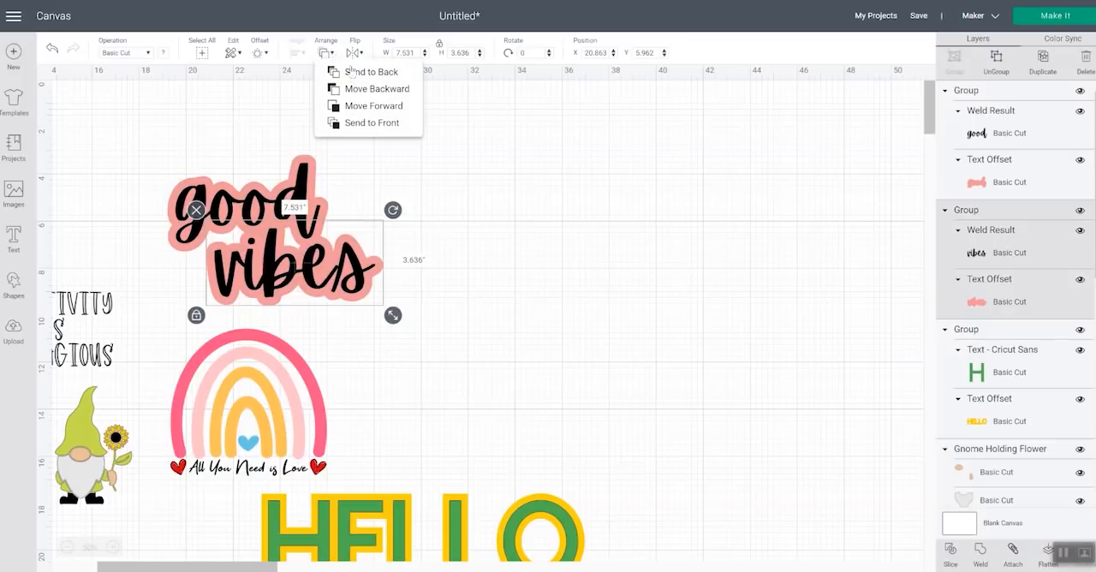
{"action": "left_click", "coordinate": [371, 123]}
{"action": "left_click", "coordinate": [432, 179]}
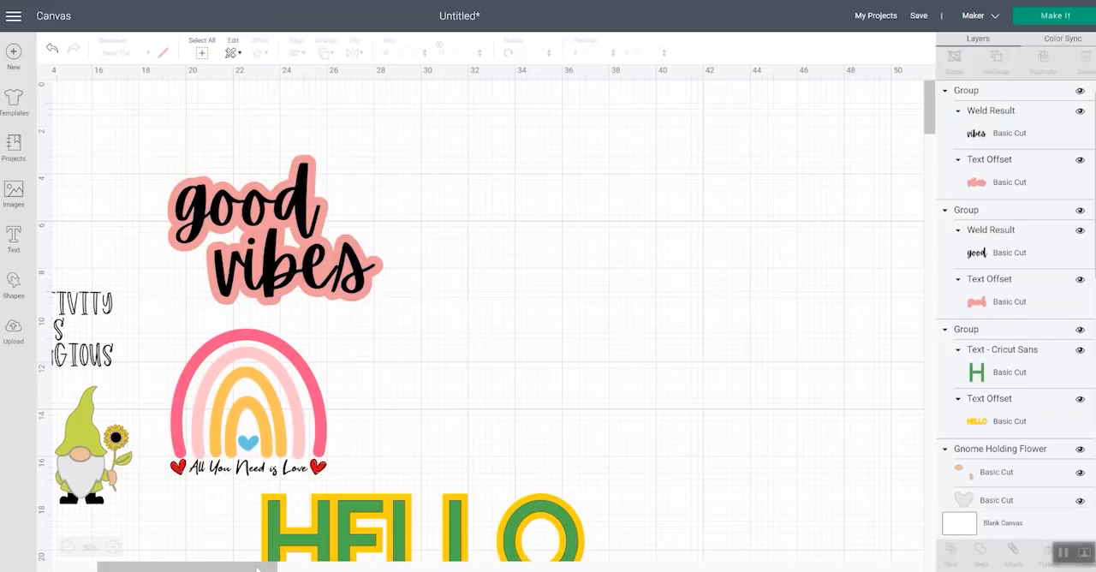
Move the stacked good vibes design down beside the rainbow, just above HELLO
{"action": "left_click_drag", "start_coordinate": [257, 569], "coordinate": [134, 565]}
{"action": "left_click_drag", "start_coordinate": [517, 133], "coordinate": [716, 310]}
{"action": "left_click_drag", "start_coordinate": [658, 281], "coordinate": [865, 482]}
Move the CREATIVITY IS CONTAGIOUS text above the rainbow and enlarge it to about 8.16 inches wide
{"action": "left_click_drag", "start_coordinate": [390, 330], "coordinate": [622, 206]}
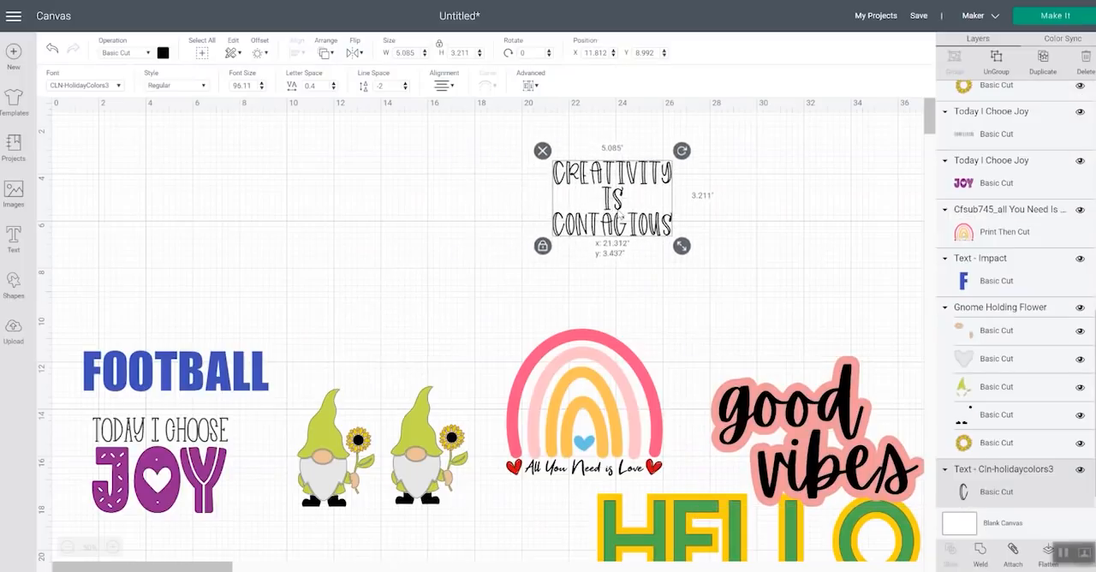
{"action": "left_click_drag", "start_coordinate": [703, 259], "coordinate": [753, 291]}
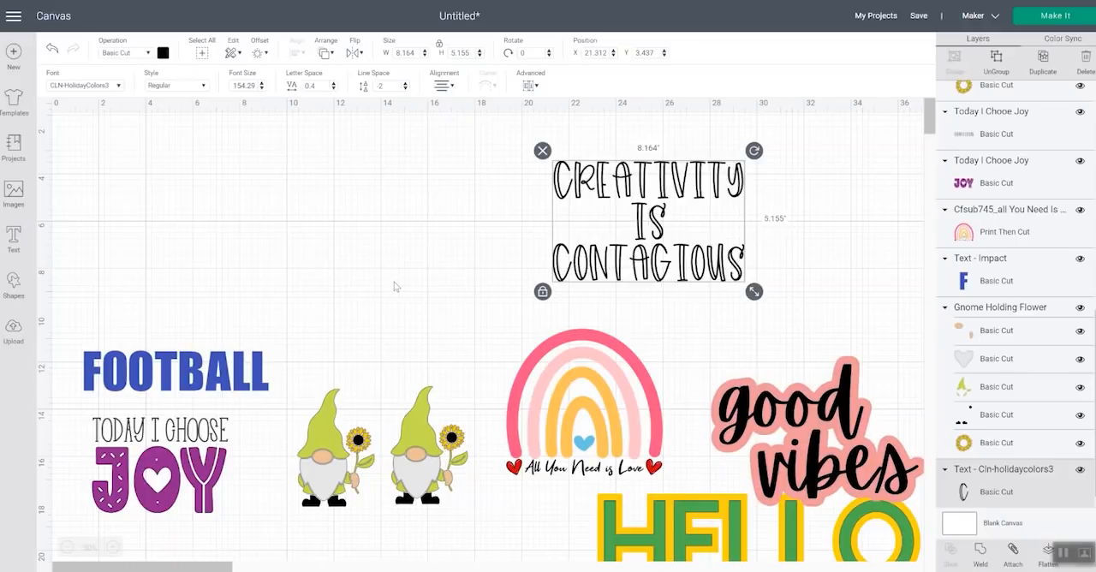
{"action": "left_click_drag", "start_coordinate": [659, 219], "coordinate": [657, 219]}
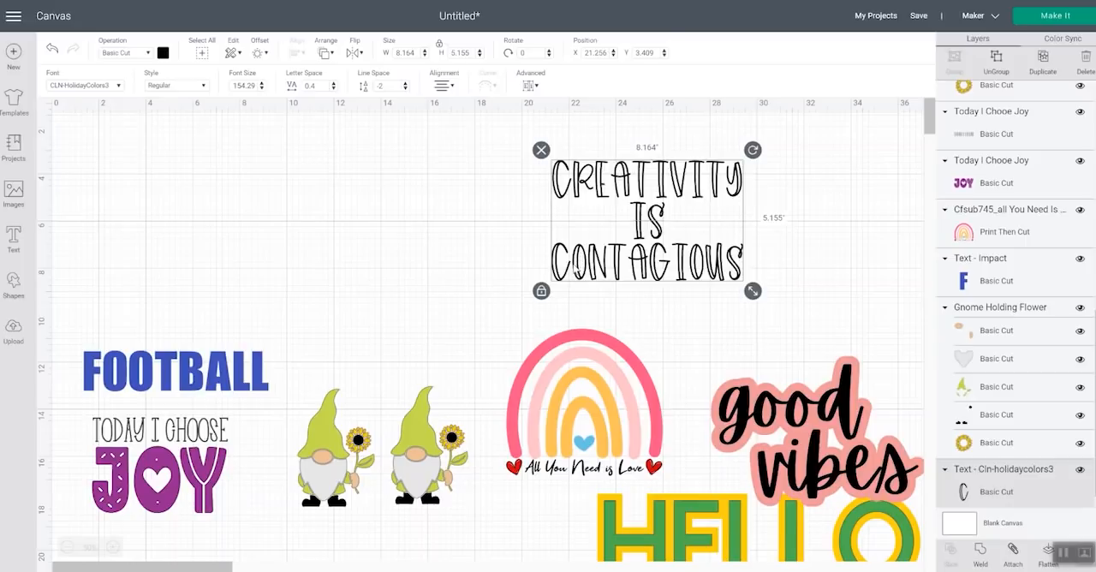
Apply a 0.208 in offset with rounded corners and welded offsets to the CREATIVITY IS CONTAGIOUS text
{"action": "left_click", "coordinate": [261, 53]}
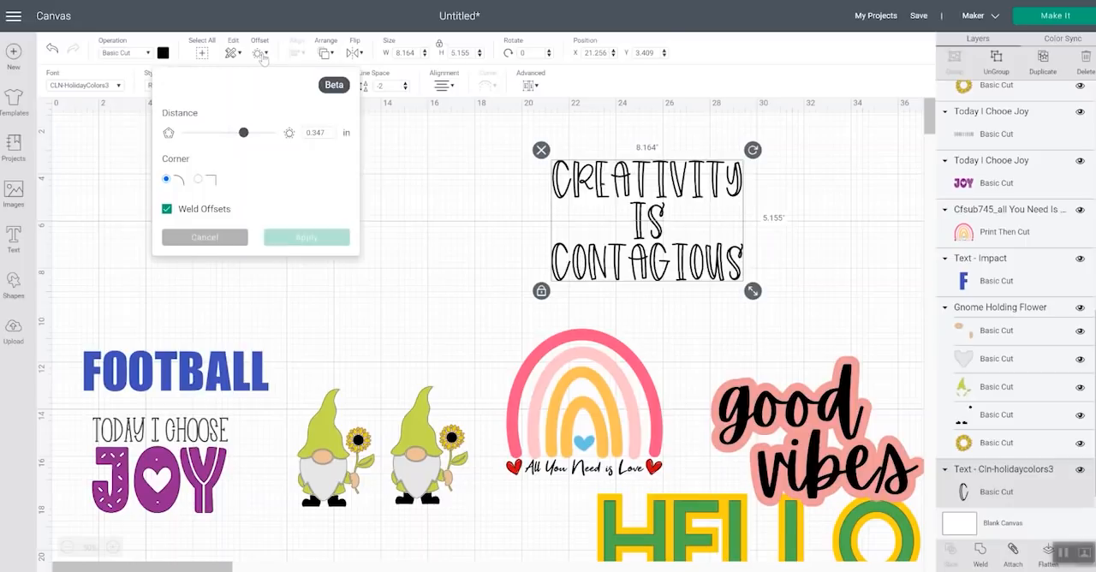
{"action": "mouse_move", "coordinate": [247, 133]}
{"action": "left_mouse_down"}
{"action": "mouse_move", "coordinate": [235, 134]}
{"action": "mouse_move", "coordinate": [246, 135]}
{"action": "left_mouse_up"}
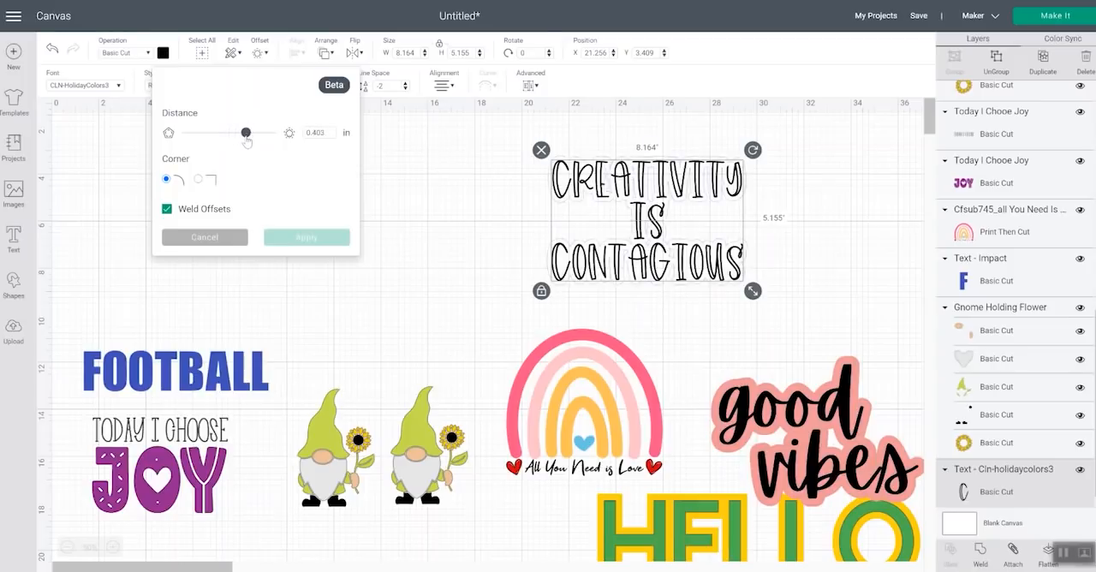
{"action": "left_click_drag", "start_coordinate": [246, 137], "coordinate": [237, 134]}
{"action": "left_click", "coordinate": [306, 238]}
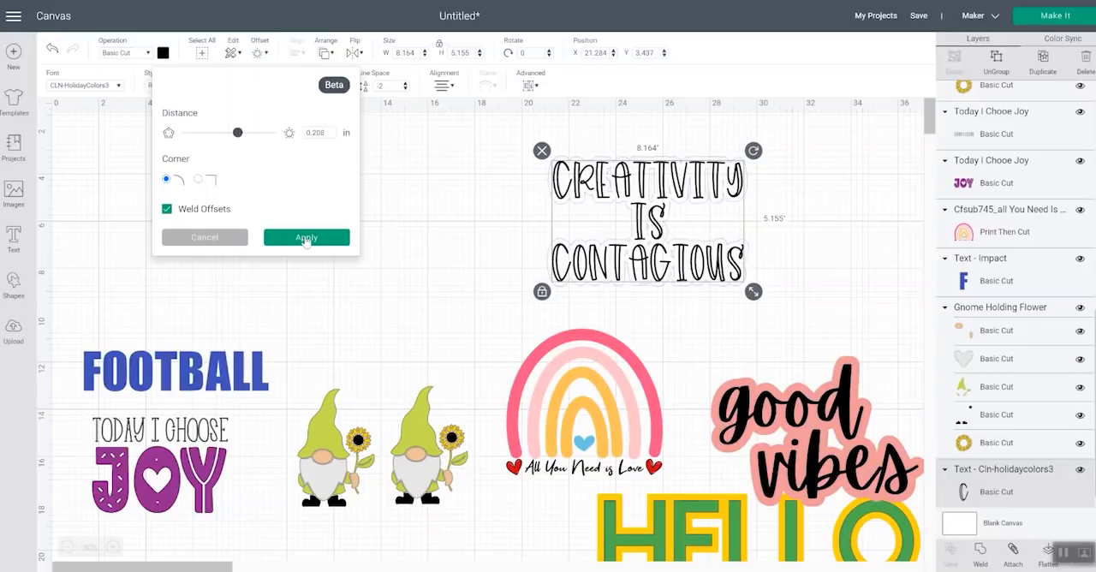
{"action": "left_click", "coordinate": [323, 243]}
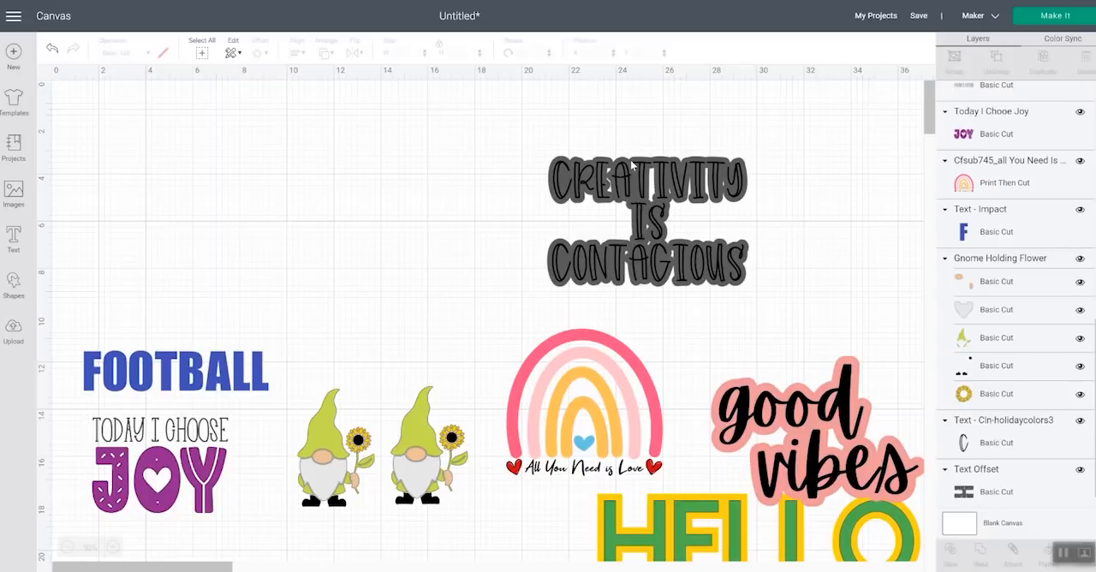
Move the CREATIVITY IS CONTAGIOUS text down off its offset and hide the offset's visible interior gaps with Contour
{"action": "left_click", "coordinate": [631, 165]}
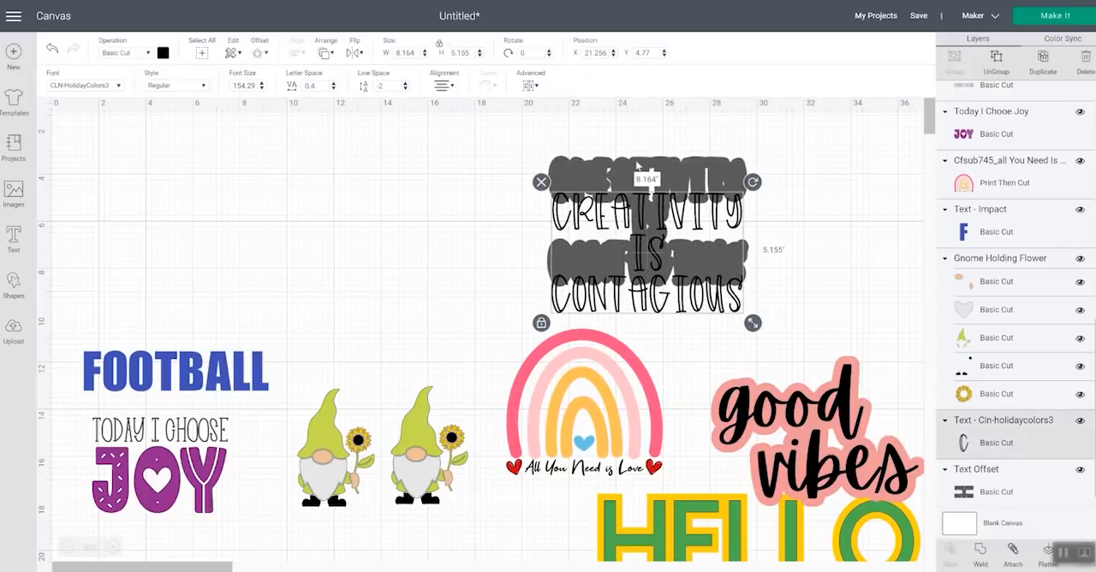
{"action": "left_click", "coordinate": [654, 165]}
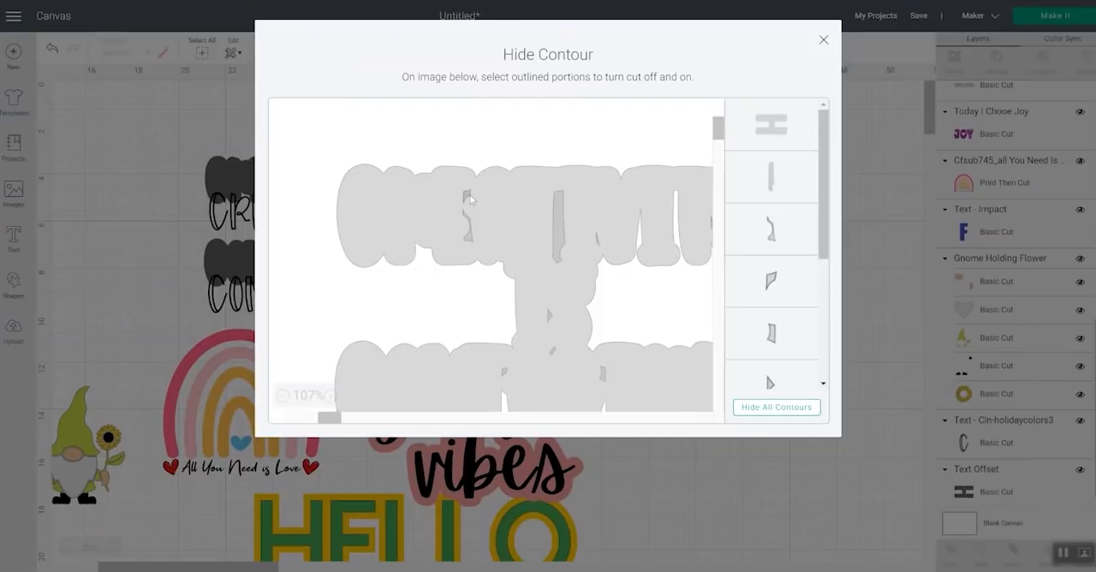
{"action": "left_click", "coordinate": [559, 229]}
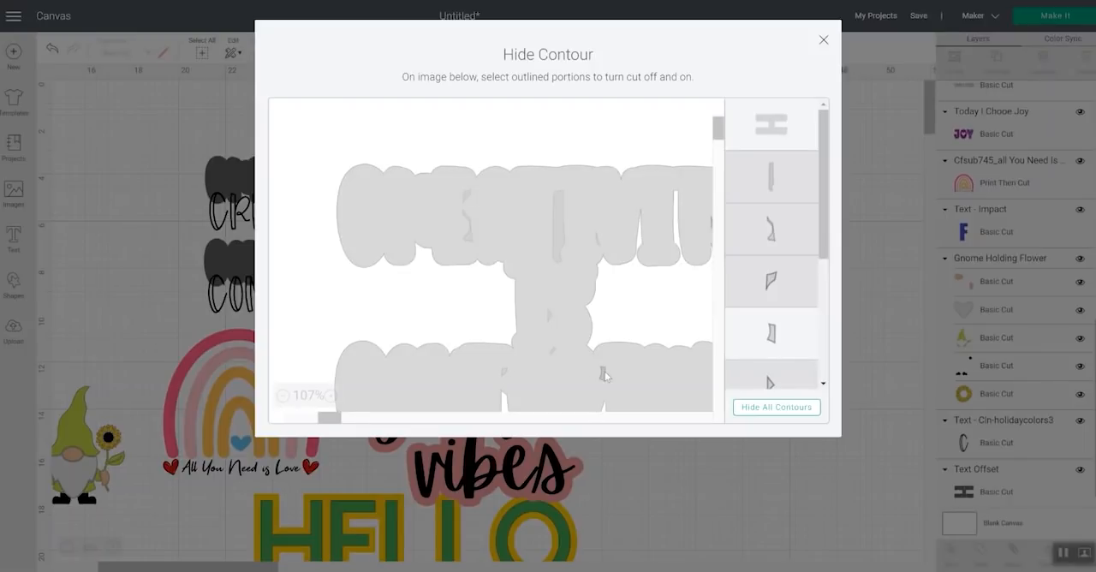
Hide the remaining gap near the end of the offset's first line with Contour, and move the offset right of the text
{"action": "left_click", "coordinate": [350, 420]}
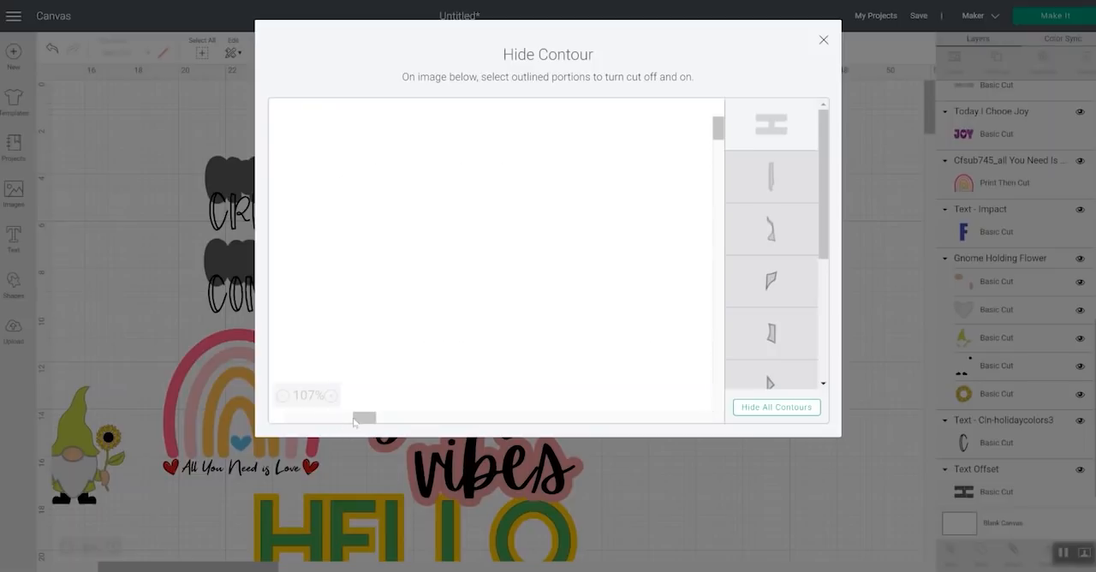
{"action": "left_click", "coordinate": [345, 420]}
{"action": "left_click", "coordinate": [343, 420]}
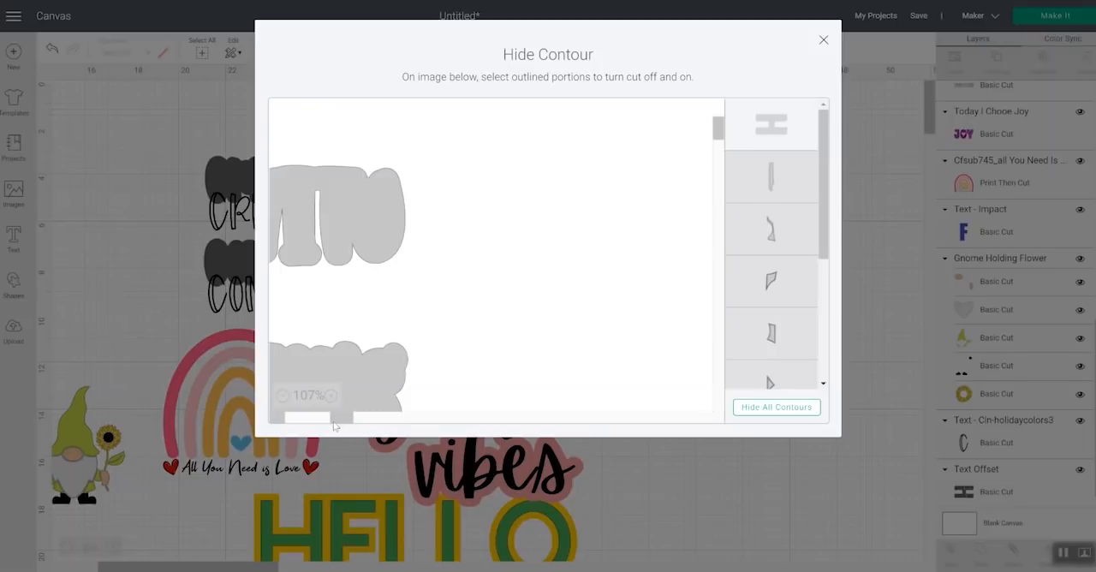
{"action": "left_click", "coordinate": [334, 422]}
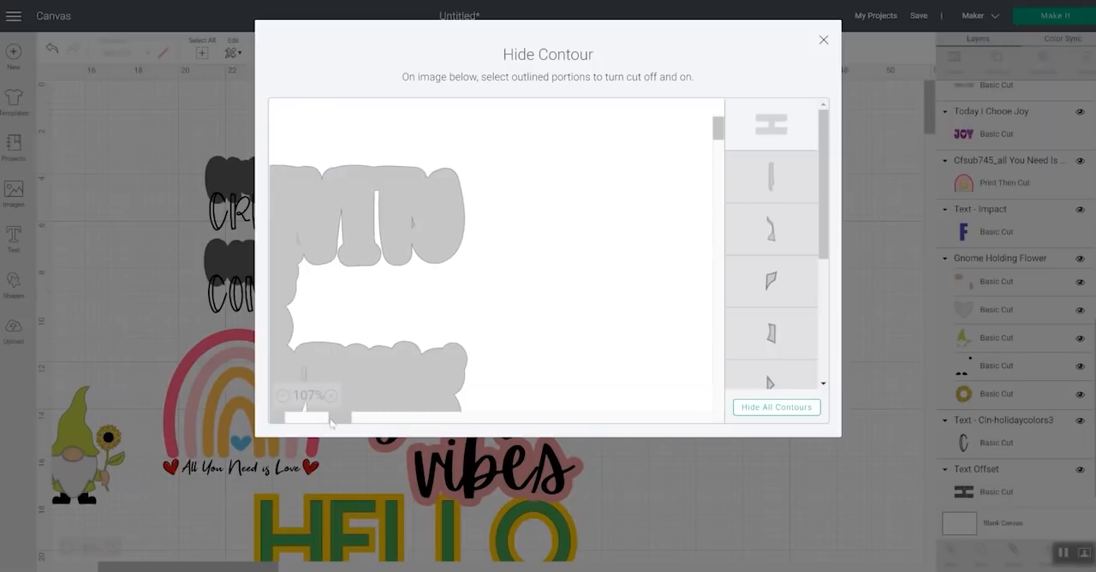
{"action": "left_click", "coordinate": [412, 225]}
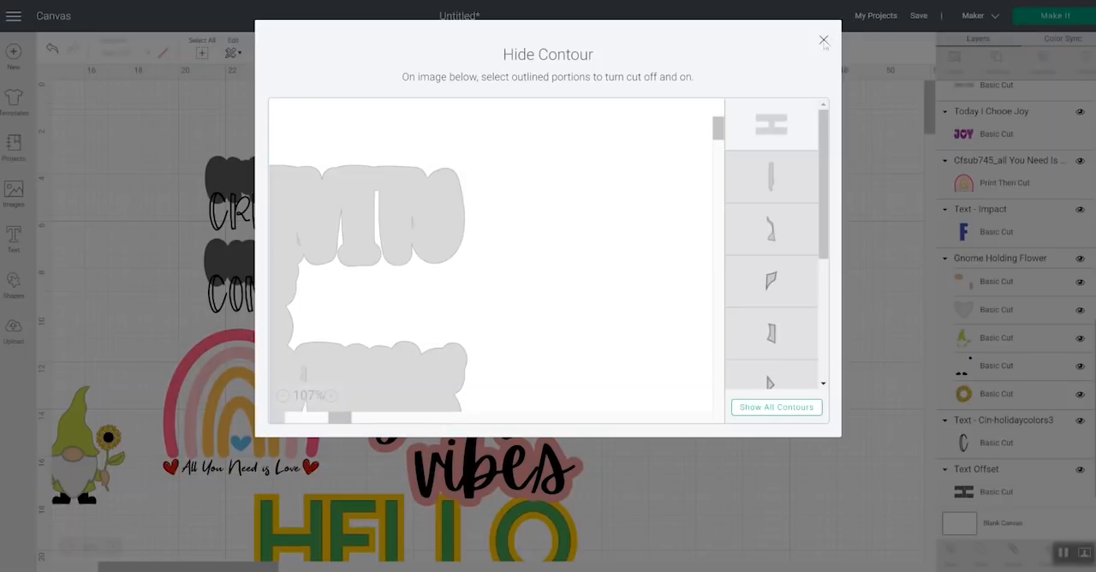
{"action": "left_click_drag", "start_coordinate": [822, 232], "coordinate": [803, 116]}
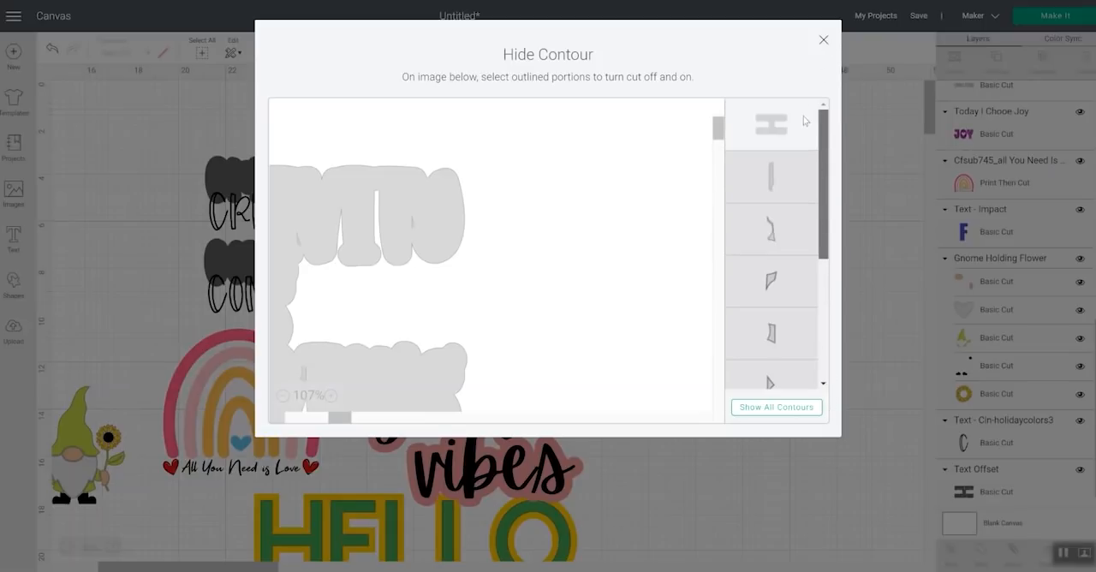
{"action": "left_click", "coordinate": [823, 40]}
{"action": "left_click_drag", "start_coordinate": [373, 177], "coordinate": [580, 178]}
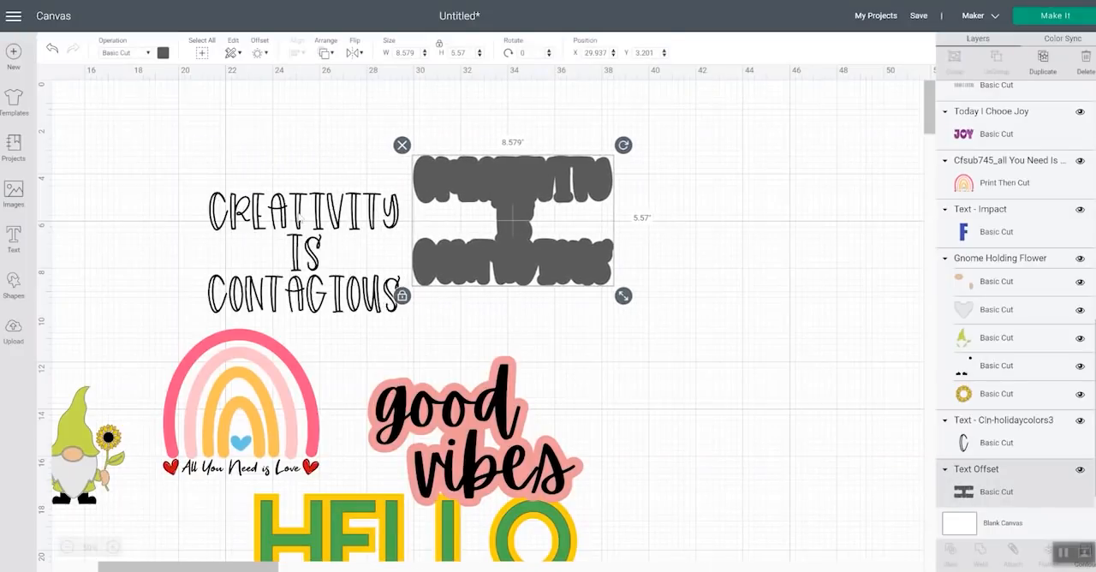
Recolor the CREATIVITY IS CONTAGIOUS offset light yellow and center the text on top of it
{"action": "left_click_drag", "start_coordinate": [296, 219], "coordinate": [292, 217]}
{"action": "left_click", "coordinate": [471, 174]}
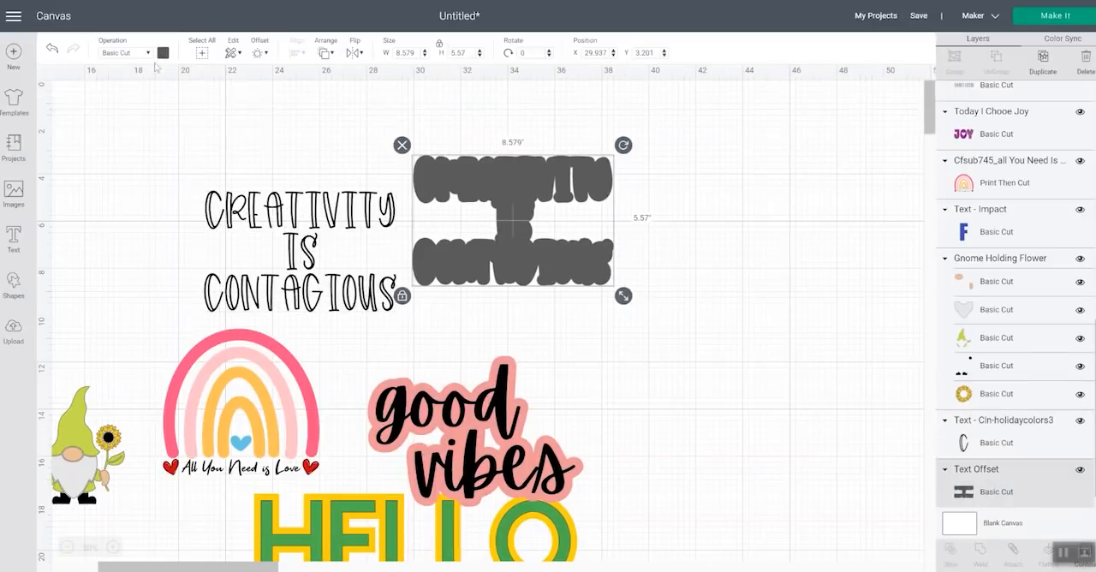
{"action": "left_click", "coordinate": [163, 54]}
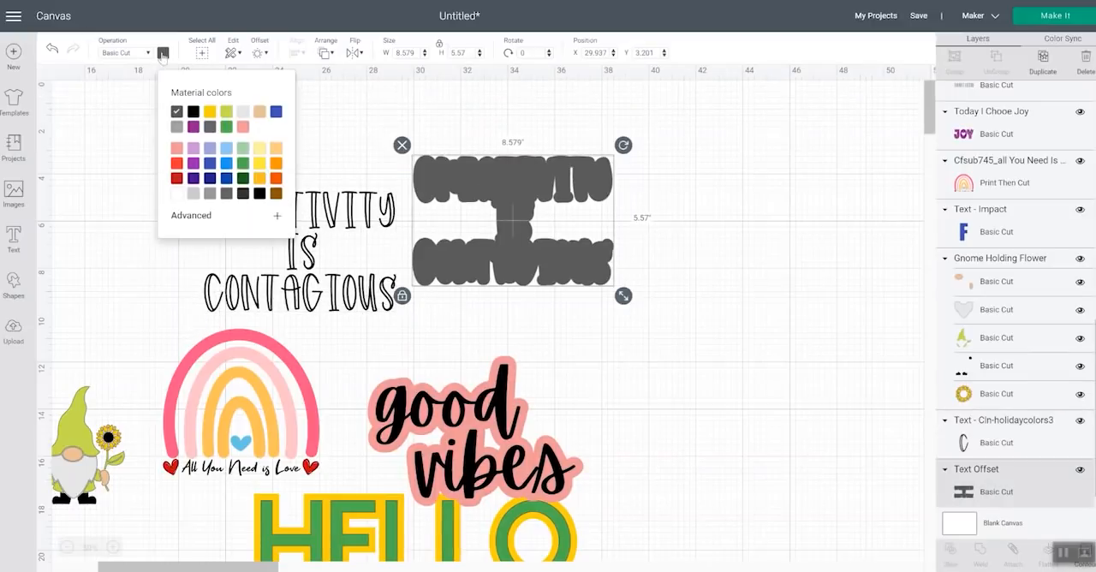
{"action": "left_click", "coordinate": [261, 150]}
{"action": "left_click_drag", "start_coordinate": [300, 257], "coordinate": [485, 238]}
{"action": "left_click_drag", "start_coordinate": [524, 195], "coordinate": [541, 189]}
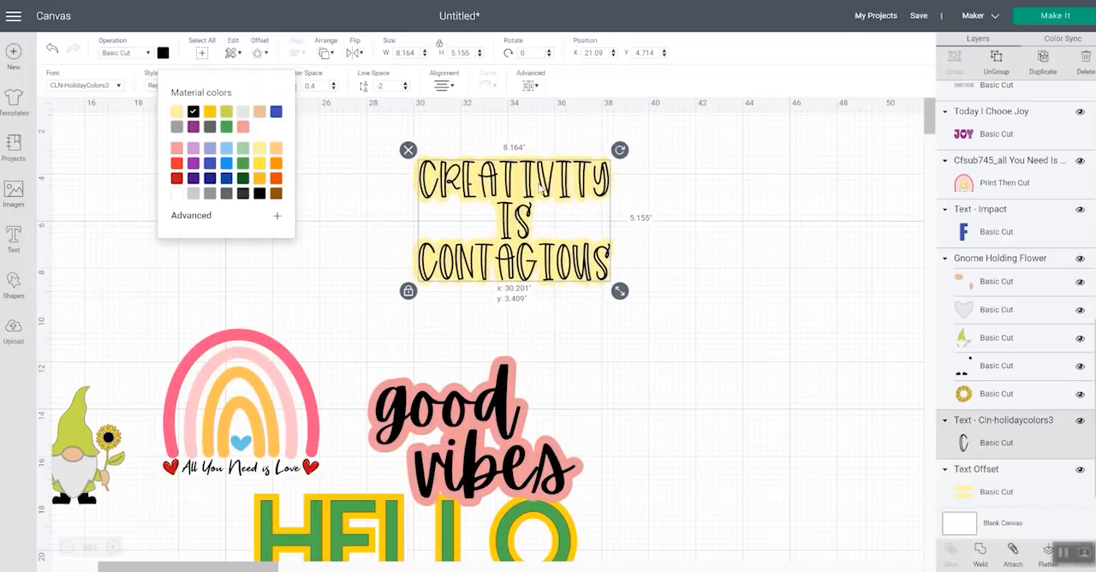
{"action": "left_click", "coordinate": [776, 281]}
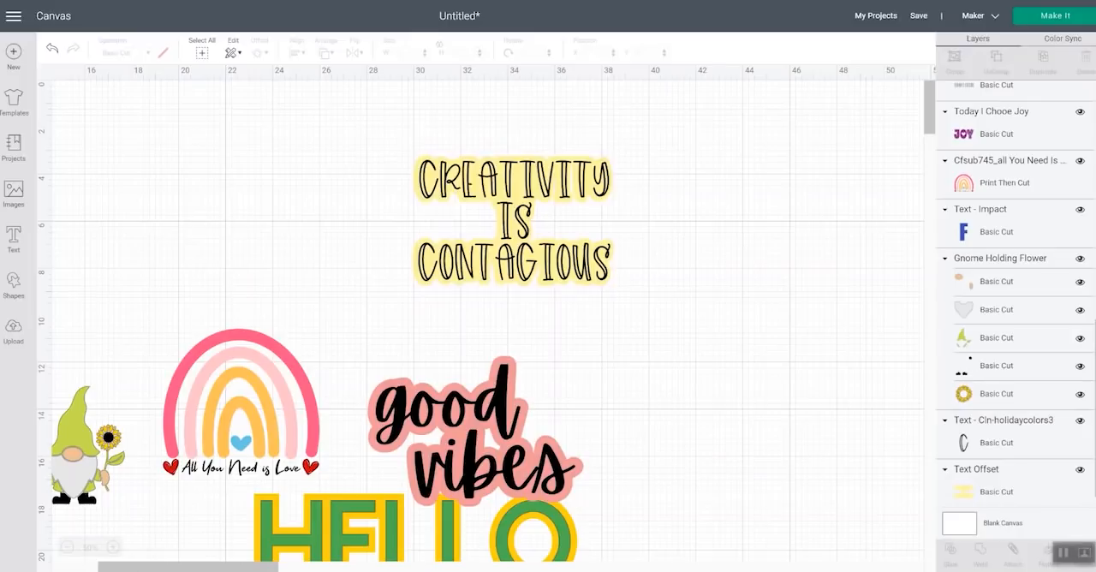
Move the CREATIVITY IS CONTAGIOUS text and its offset down over the HELLO design and group them
{"action": "left_click_drag", "start_coordinate": [189, 567], "coordinate": [142, 567]}
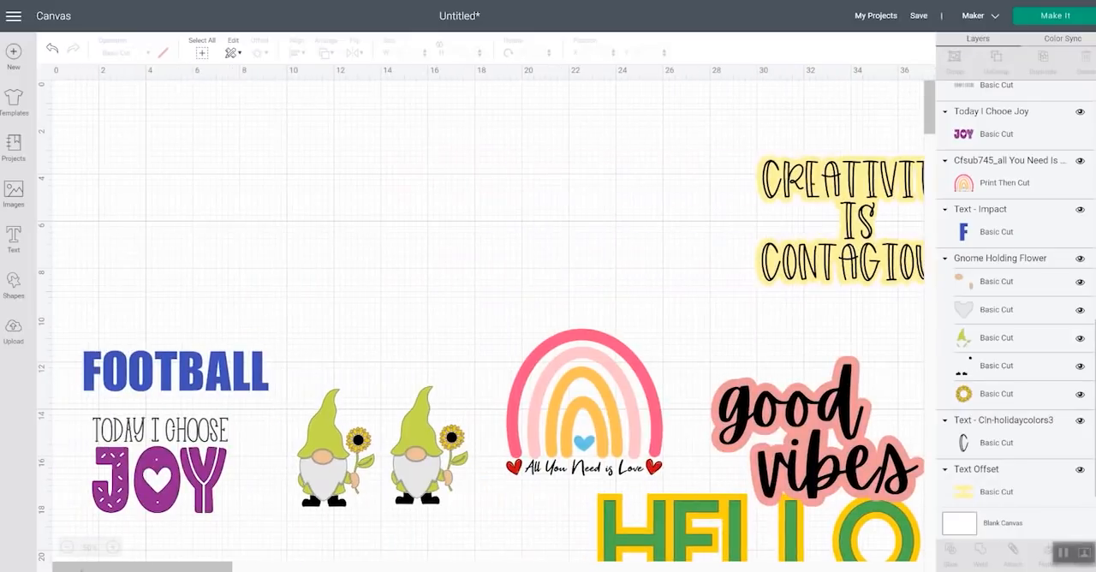
{"action": "left_click", "coordinate": [839, 152]}
{"action": "left_click_drag", "start_coordinate": [805, 153], "coordinate": [723, 207]}
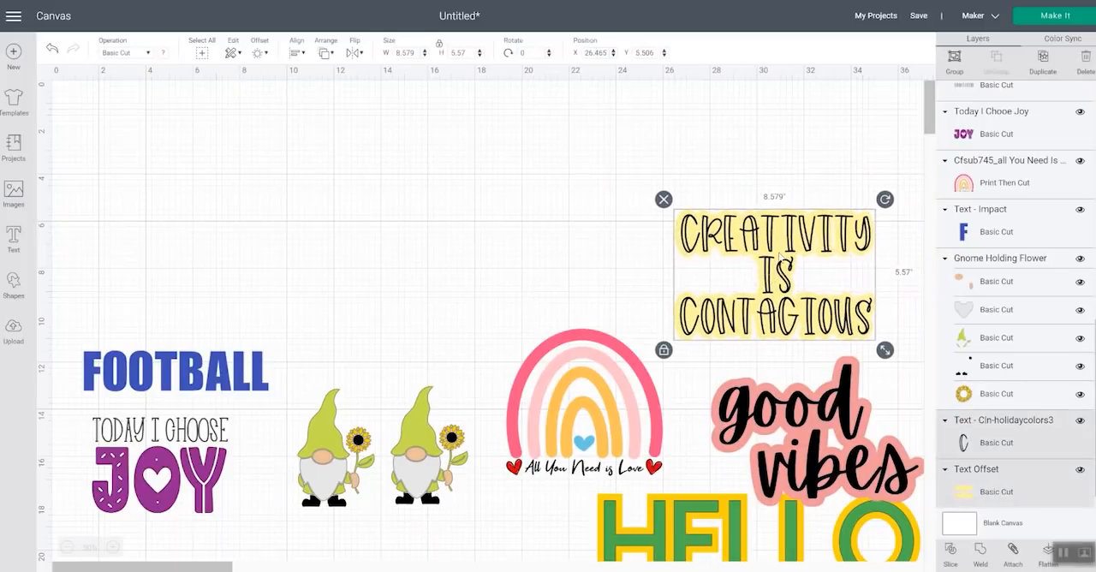
{"action": "left_click_drag", "start_coordinate": [778, 256], "coordinate": [796, 487]}
{"action": "left_click_drag", "start_coordinate": [796, 351], "coordinate": [791, 512]}
{"action": "left_click", "coordinate": [953, 60]}
Move the FOOTBALL text above the rainbow and enlarge it to about 14.26 inches wide
{"action": "left_click_drag", "start_coordinate": [196, 379], "coordinate": [676, 200]}
{"action": "left_click_drag", "start_coordinate": [766, 224], "coordinate": [802, 265]}
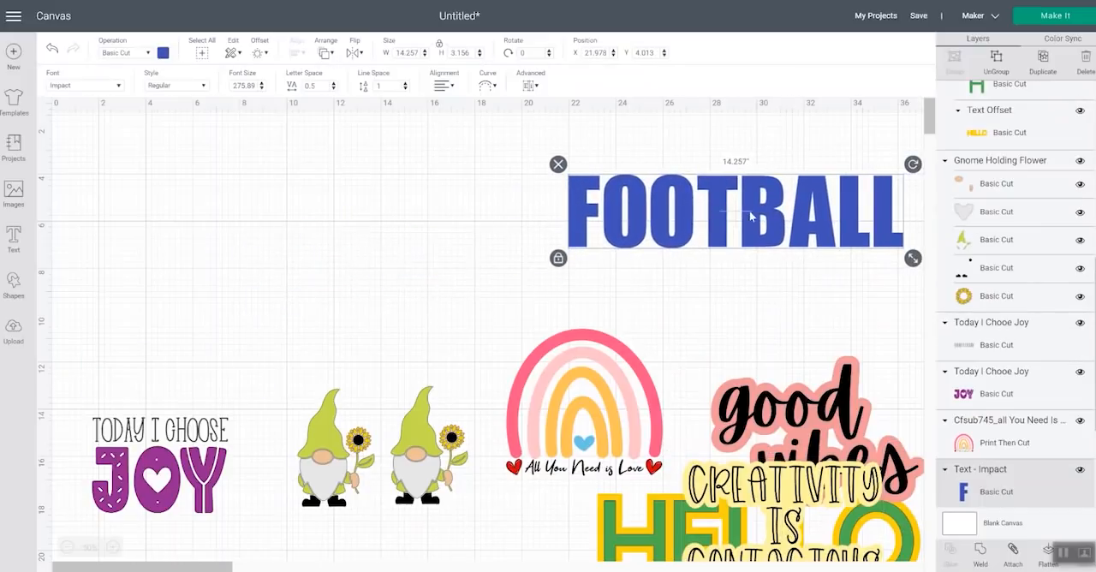
{"action": "left_click_drag", "start_coordinate": [749, 217], "coordinate": [723, 219]}
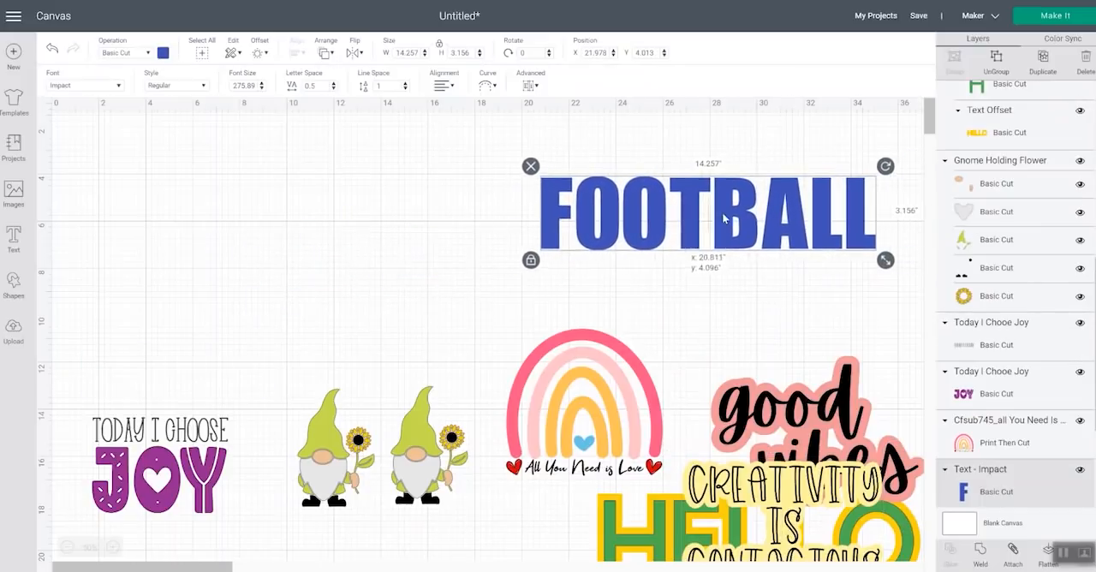
Apply a -0.125 in offset with rounded corners and welded offsets to the FOOTBALL text
{"action": "left_click", "coordinate": [264, 56]}
{"action": "left_click", "coordinate": [260, 53]}
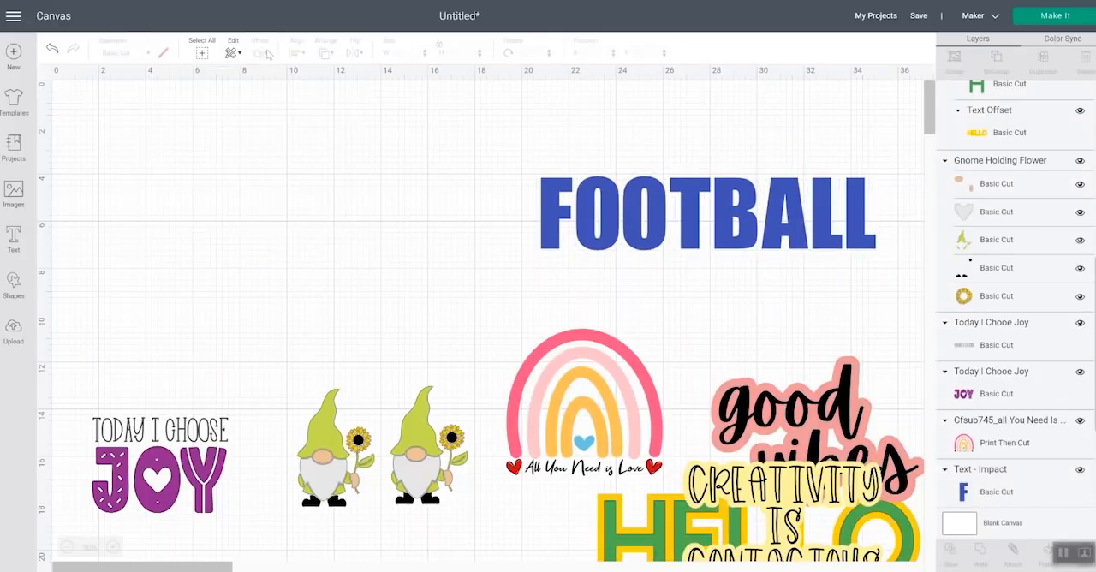
{"action": "left_click", "coordinate": [593, 204]}
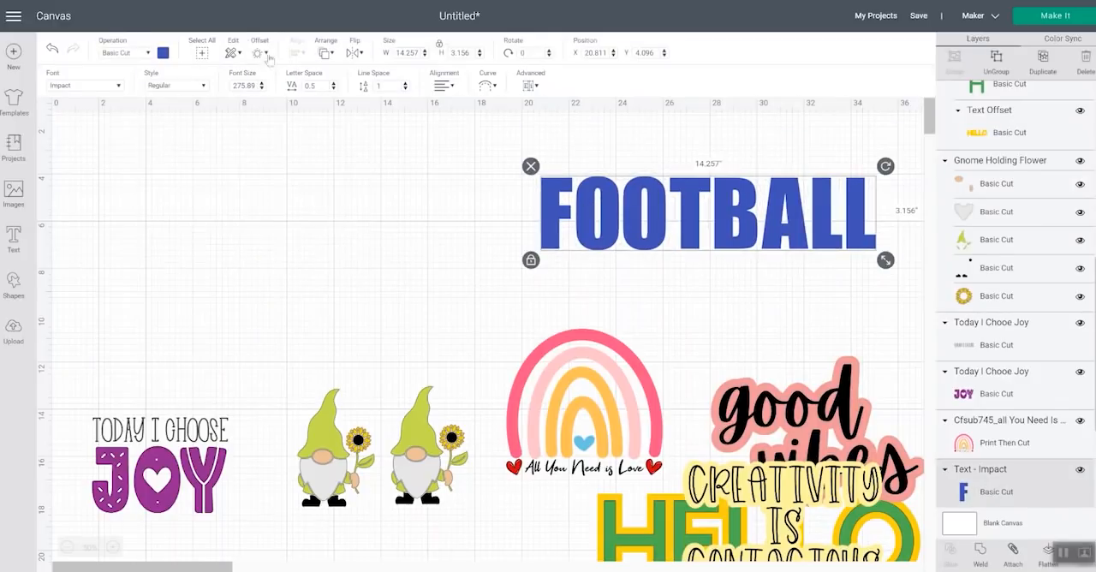
{"action": "left_click", "coordinate": [261, 53]}
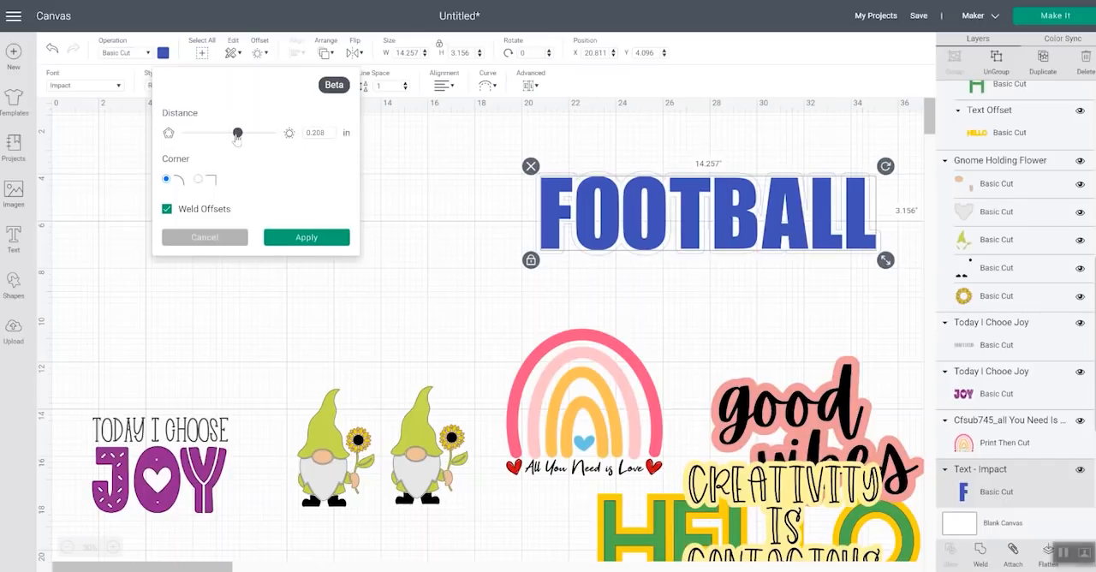
{"action": "left_click_drag", "start_coordinate": [237, 140], "coordinate": [225, 142]}
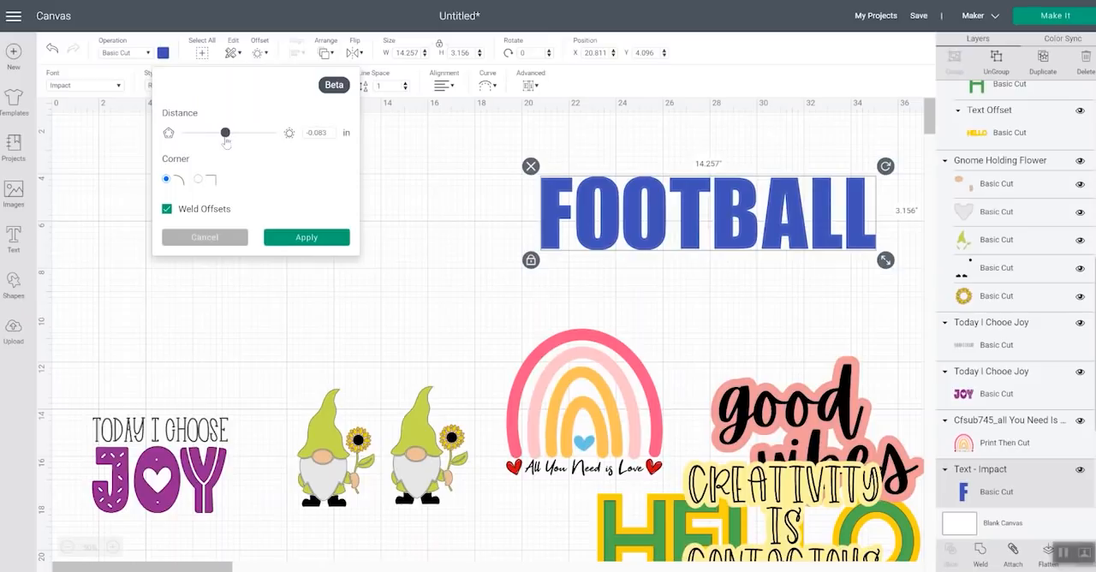
{"action": "left_click_drag", "start_coordinate": [225, 142], "coordinate": [224, 143]}
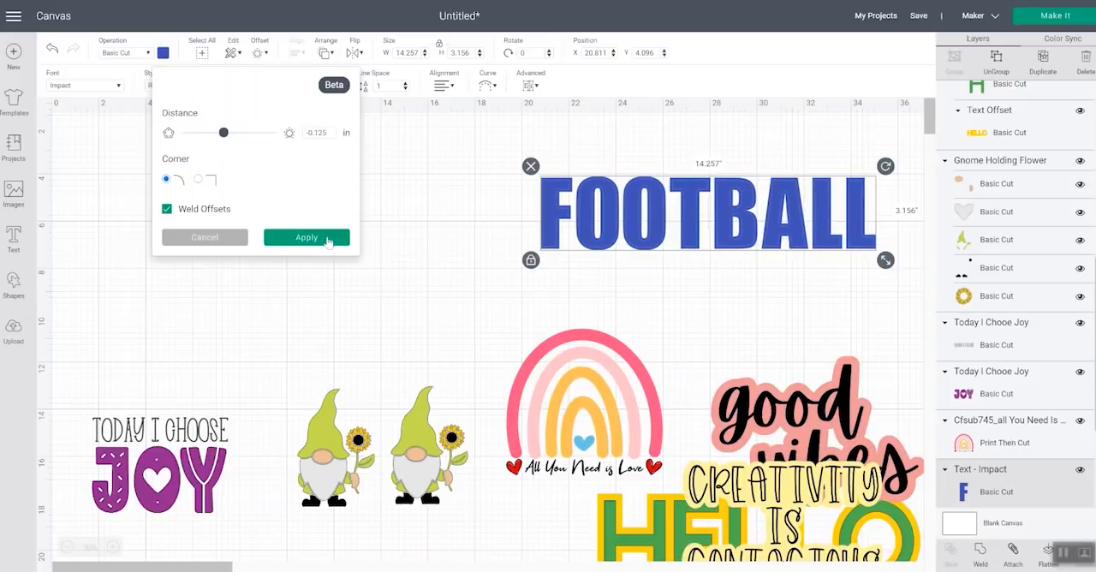
{"action": "left_click", "coordinate": [298, 240]}
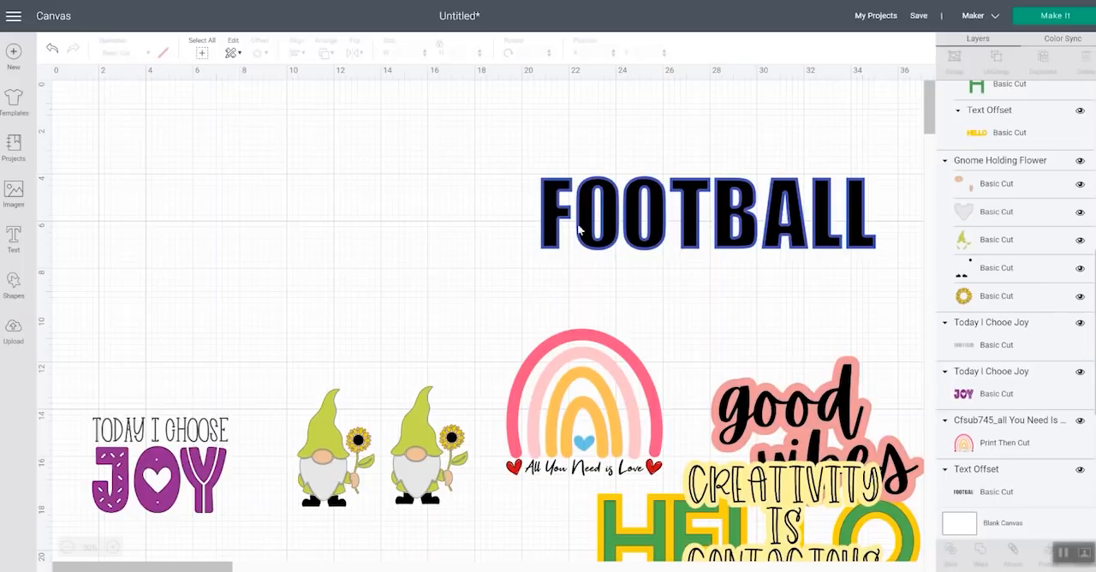
Recolor the FOOTBALL inner offset layer red
{"action": "scroll", "coordinate": [1015, 296], "scroll_direction": "up", "scroll_amount": 5}
{"action": "scroll", "coordinate": [1015, 296], "scroll_direction": "down", "scroll_amount": 5}
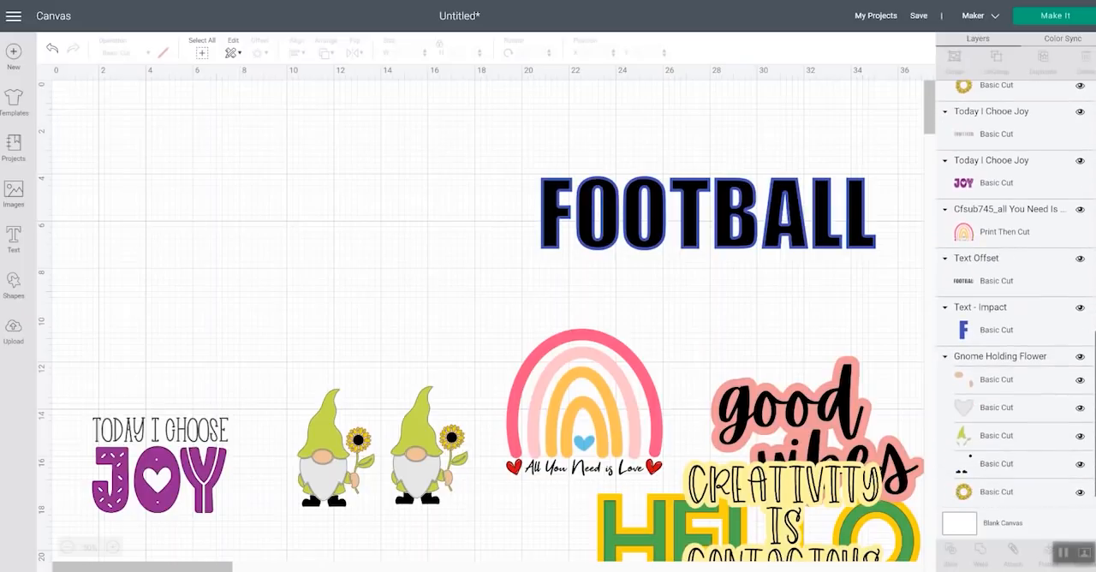
{"action": "left_click", "coordinate": [1011, 276]}
{"action": "left_click", "coordinate": [1003, 320]}
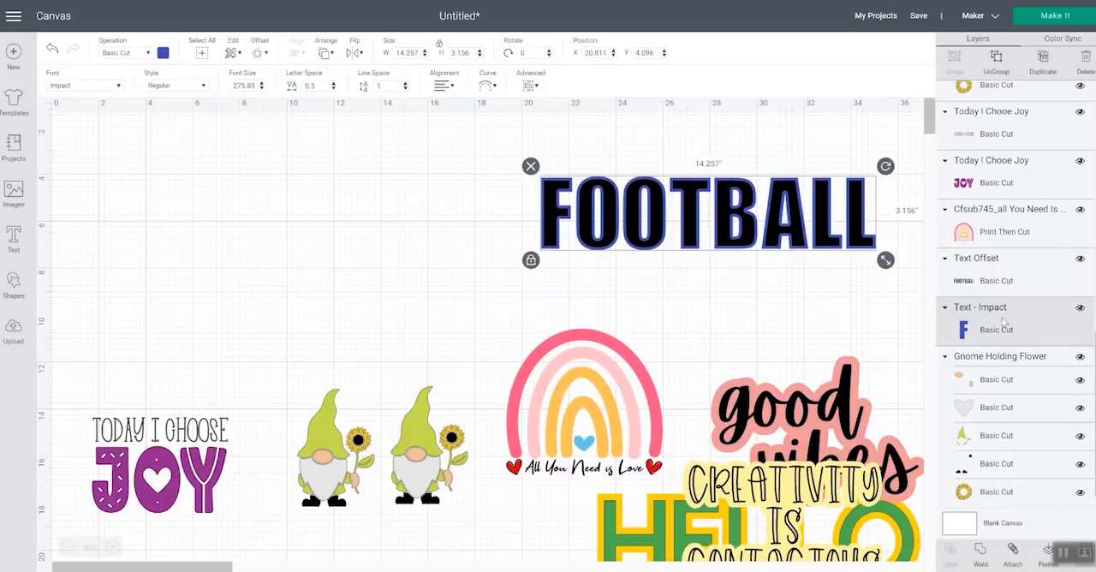
{"action": "left_click", "coordinate": [1007, 275]}
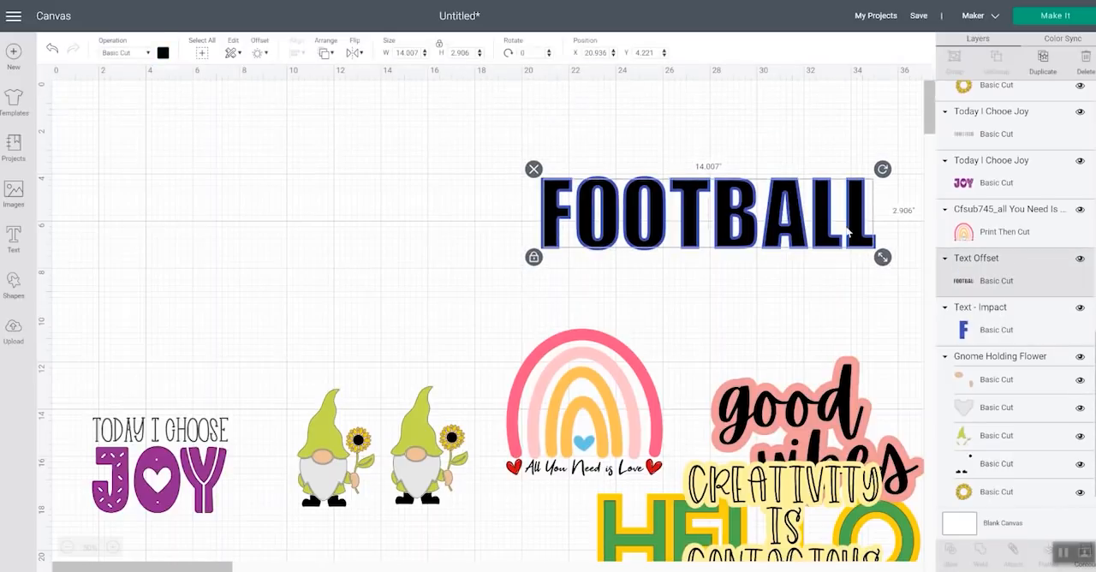
{"action": "left_click", "coordinate": [163, 54]}
{"action": "left_click", "coordinate": [177, 164]}
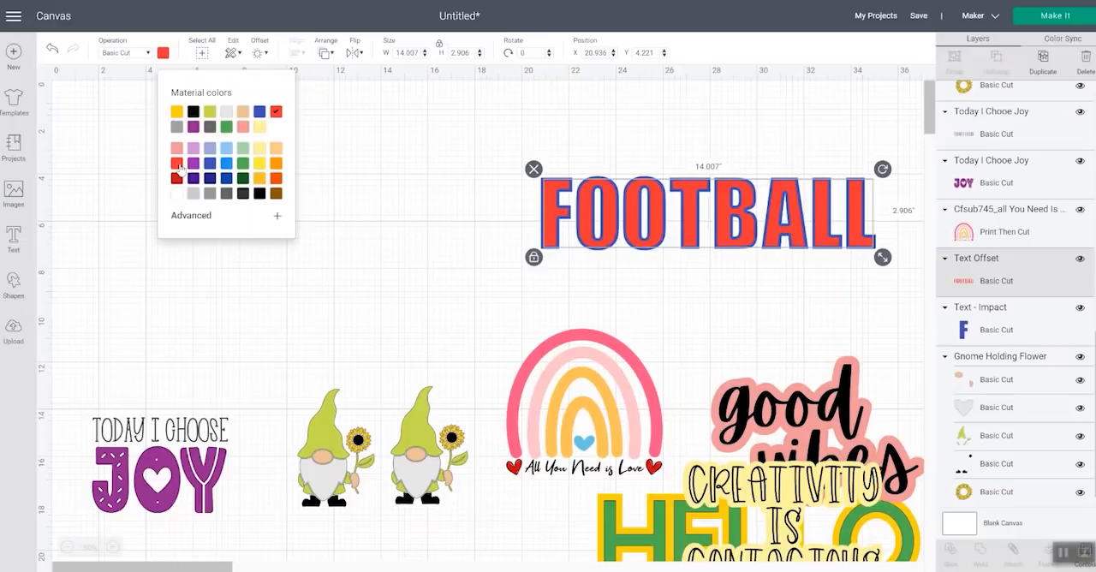
{"action": "left_click", "coordinate": [355, 215]}
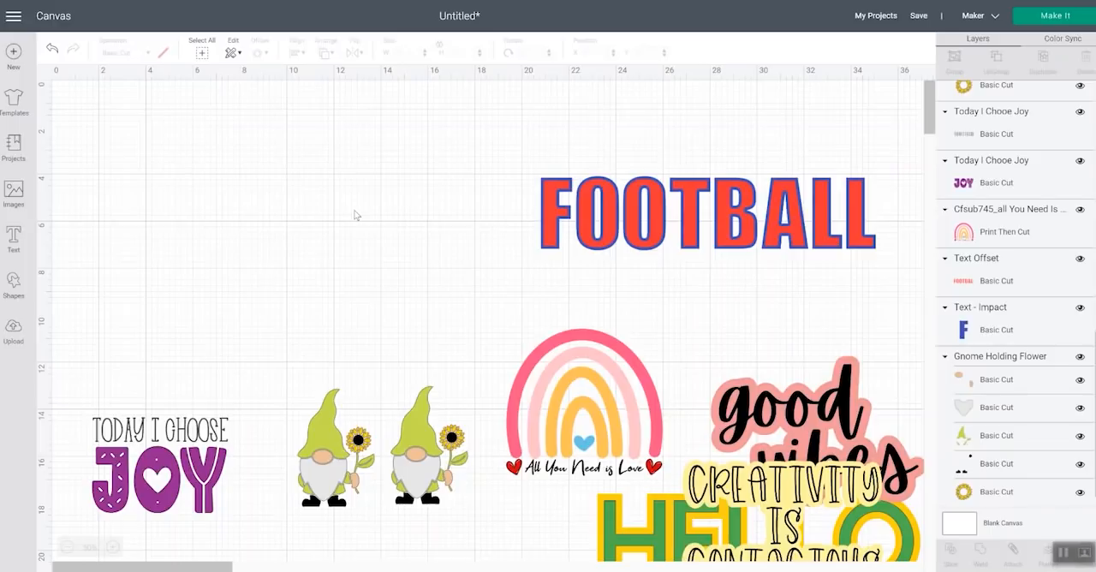
Move the layered FOOTBALL design down onto HELLO, then place one gnome above the rainbow and enlarge it to about 3.93 inches wide
{"action": "left_click_drag", "start_coordinate": [687, 143], "coordinate": [762, 518]}
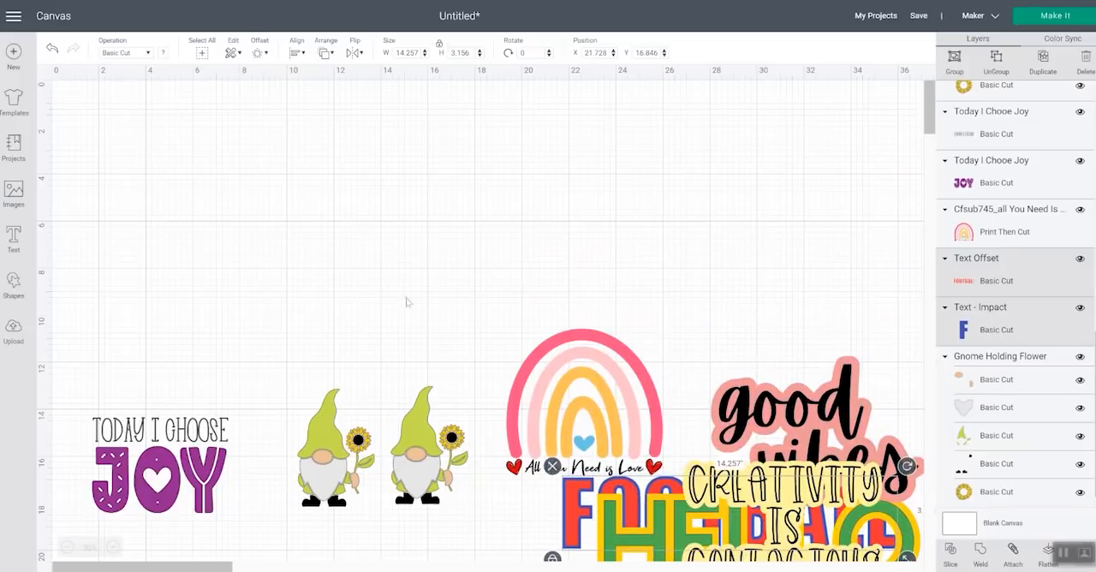
{"action": "left_click", "coordinate": [321, 441]}
{"action": "left_click_drag", "start_coordinate": [322, 442], "coordinate": [640, 183]}
{"action": "left_click_drag", "start_coordinate": [707, 263], "coordinate": [719, 283]}
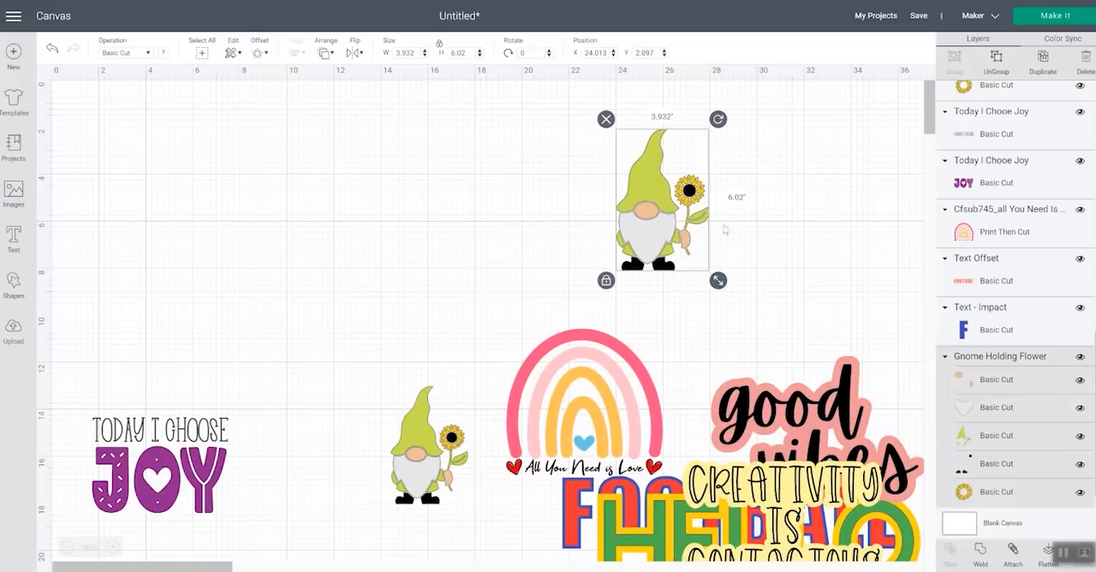
Apply a 0.194 in offset with rounded corners and welded offsets to the enlarged gnome
{"action": "left_click", "coordinate": [259, 53]}
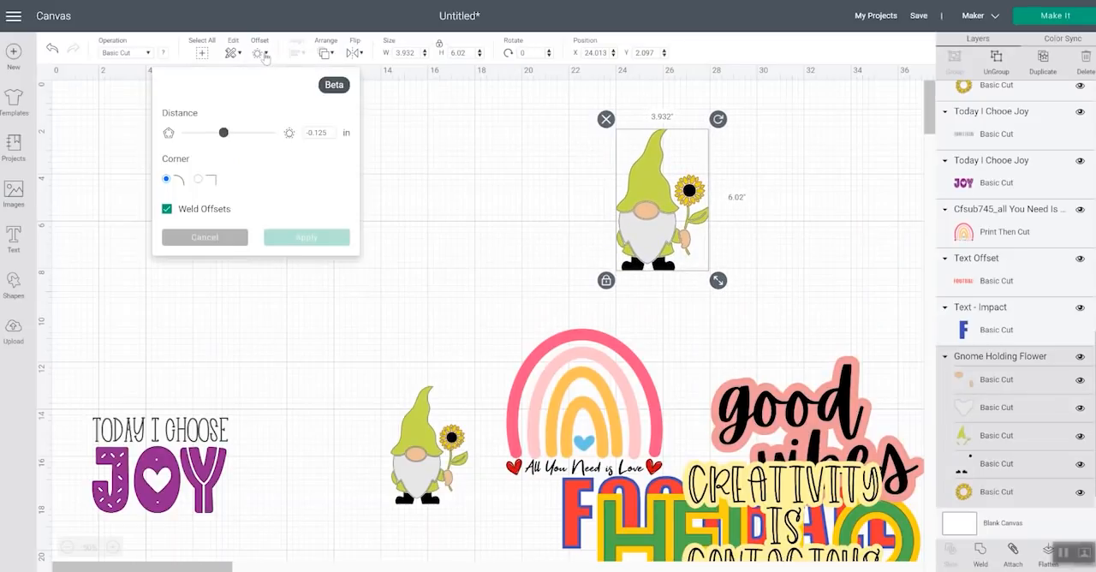
{"action": "left_click_drag", "start_coordinate": [226, 135], "coordinate": [239, 139]}
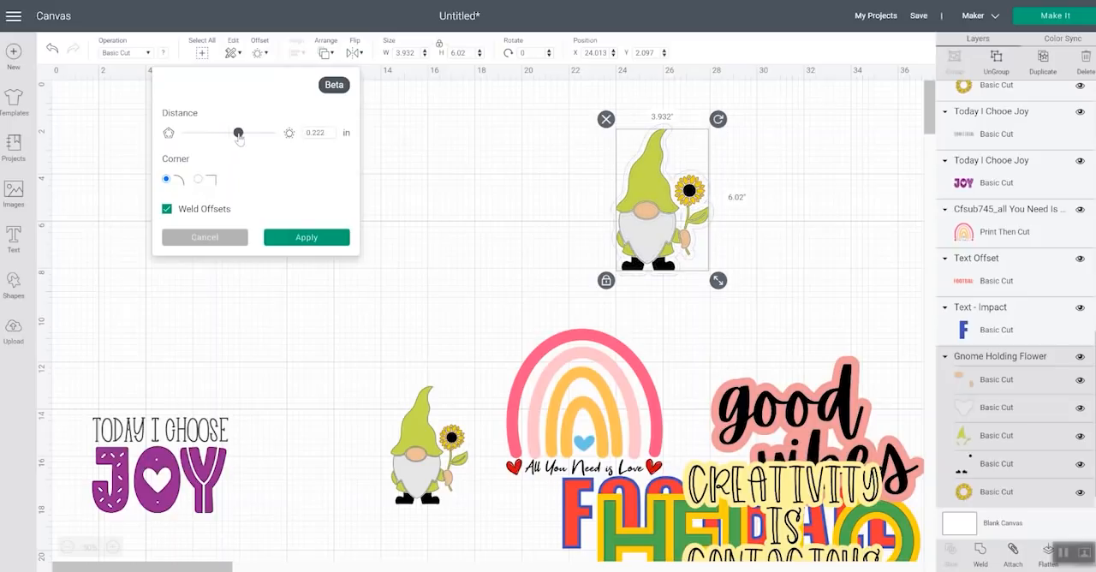
{"action": "left_click_drag", "start_coordinate": [240, 140], "coordinate": [293, 142]}
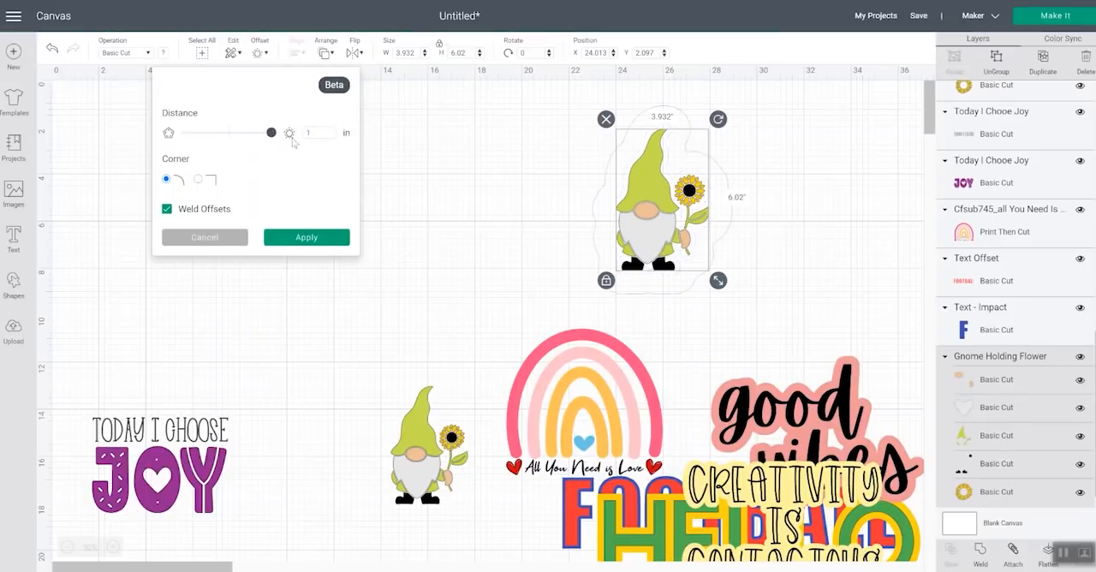
{"action": "left_click_drag", "start_coordinate": [263, 137], "coordinate": [238, 144]}
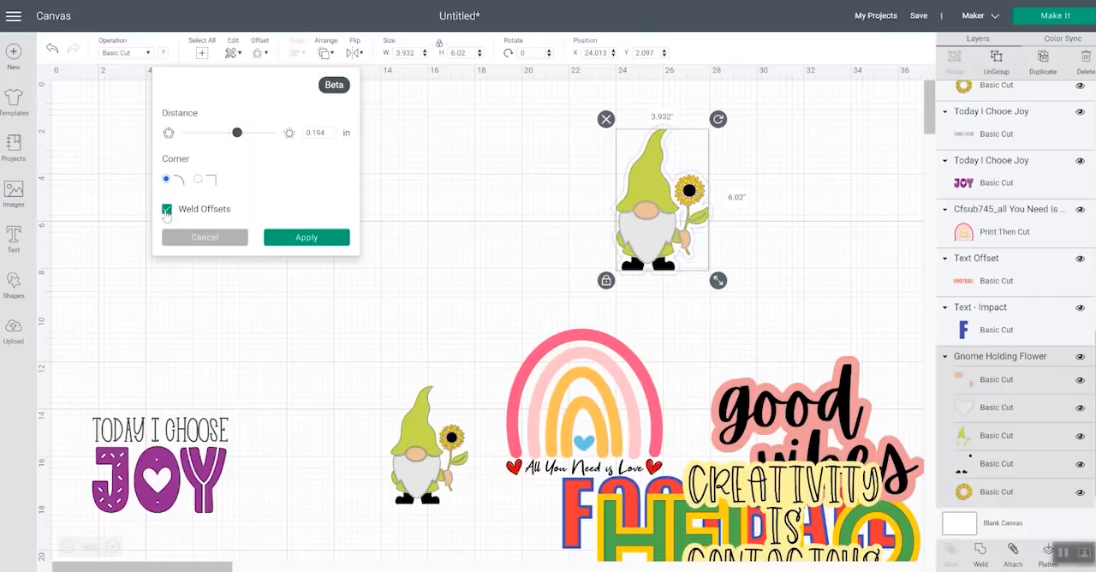
{"action": "left_click", "coordinate": [166, 210]}
{"action": "left_click", "coordinate": [166, 210]}
{"action": "left_click", "coordinate": [310, 243]}
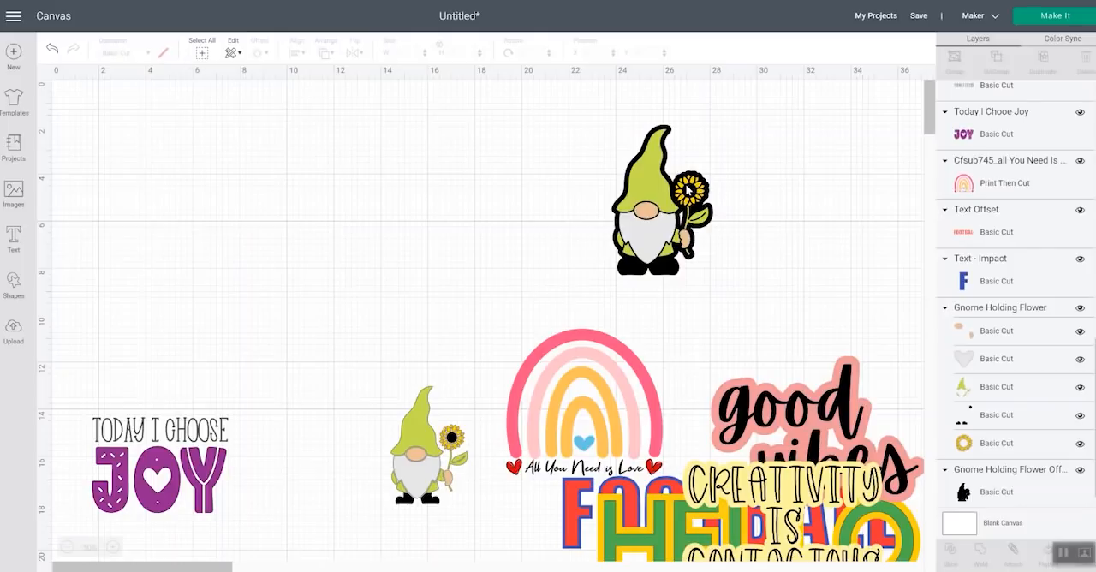
Try white for the gnome's offset, then recolor it light blue
{"action": "left_click", "coordinate": [1003, 492]}
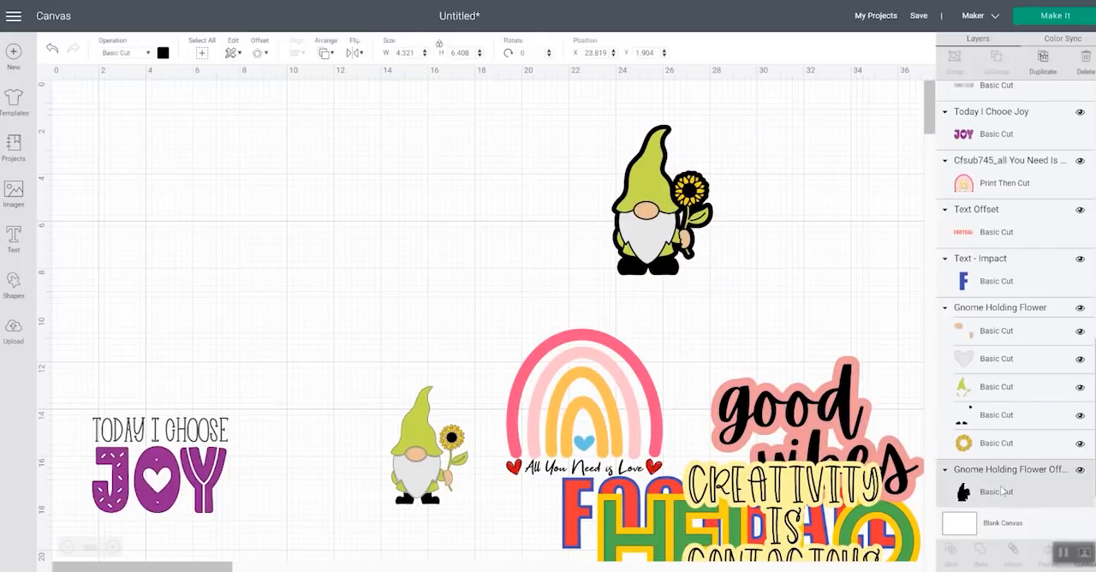
{"action": "left_click", "coordinate": [163, 54]}
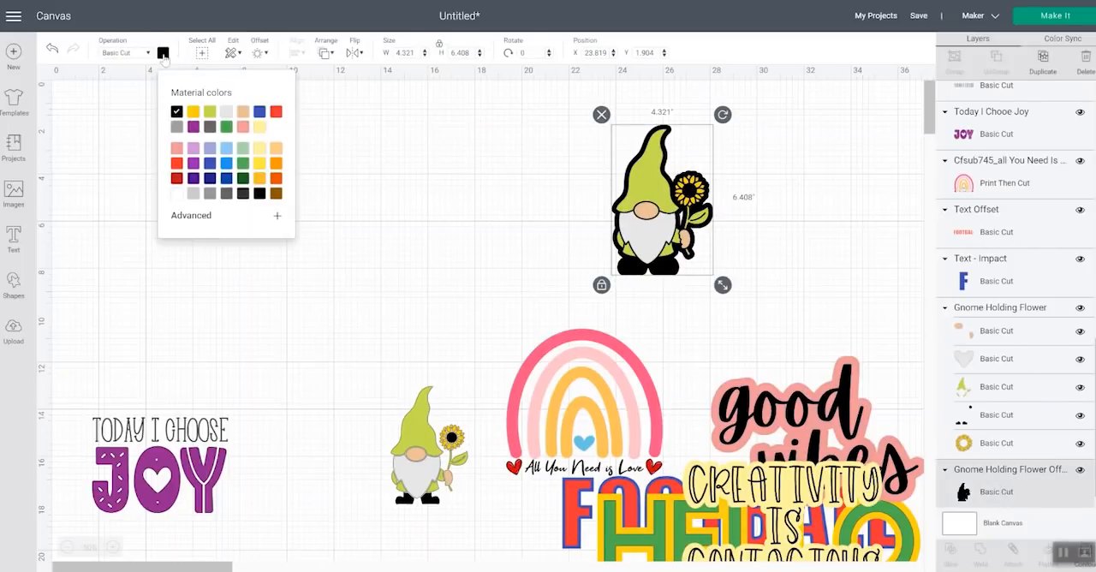
{"action": "left_click", "coordinate": [177, 194]}
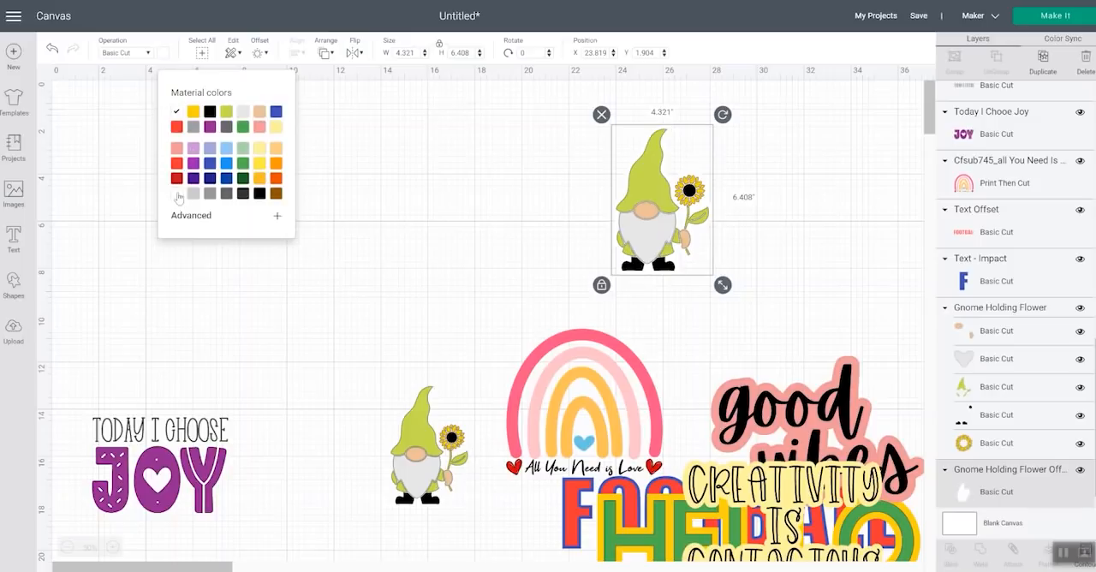
{"action": "left_click", "coordinate": [227, 150]}
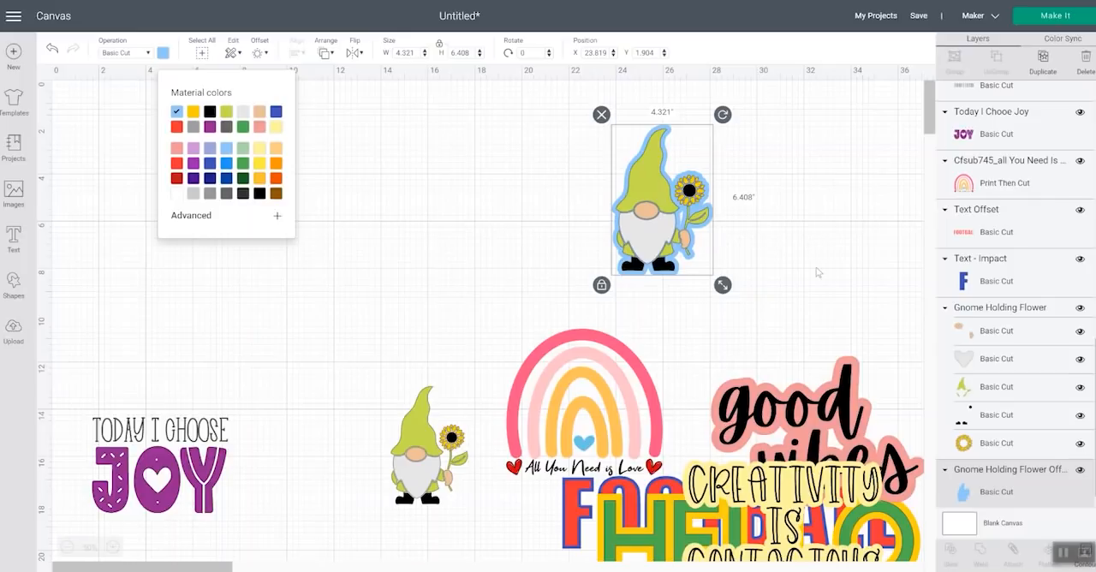
{"action": "left_click", "coordinate": [792, 227]}
Flatten the enlarged gnome and its blue offset into one Print Then Cut image and move it down onto the finished designs
{"action": "left_click_drag", "start_coordinate": [747, 254], "coordinate": [624, 189]}
{"action": "left_click_drag", "start_coordinate": [767, 292], "coordinate": [548, 94]}
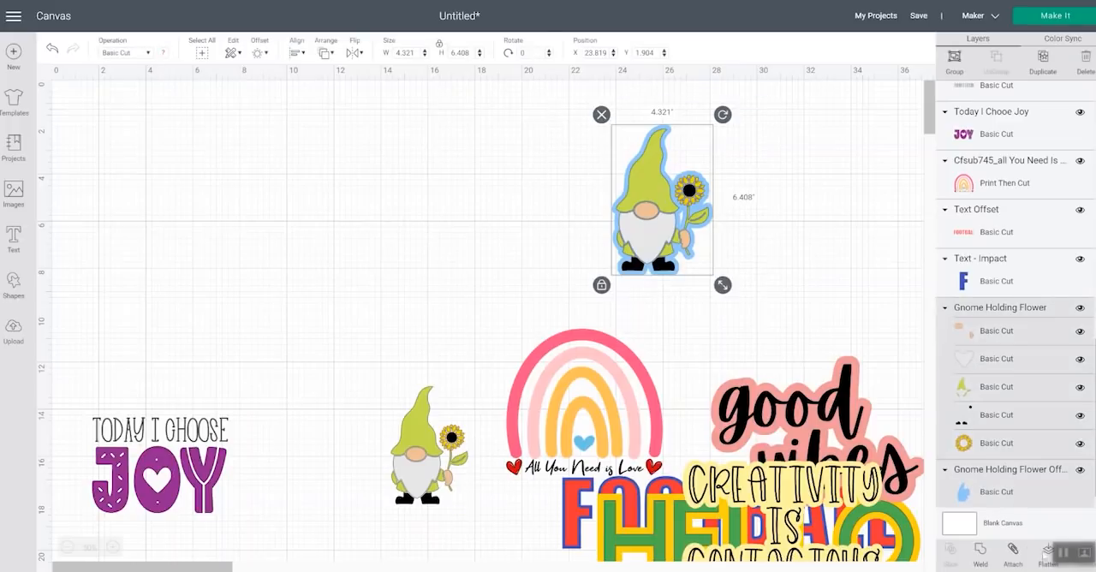
{"action": "left_click", "coordinate": [1047, 552]}
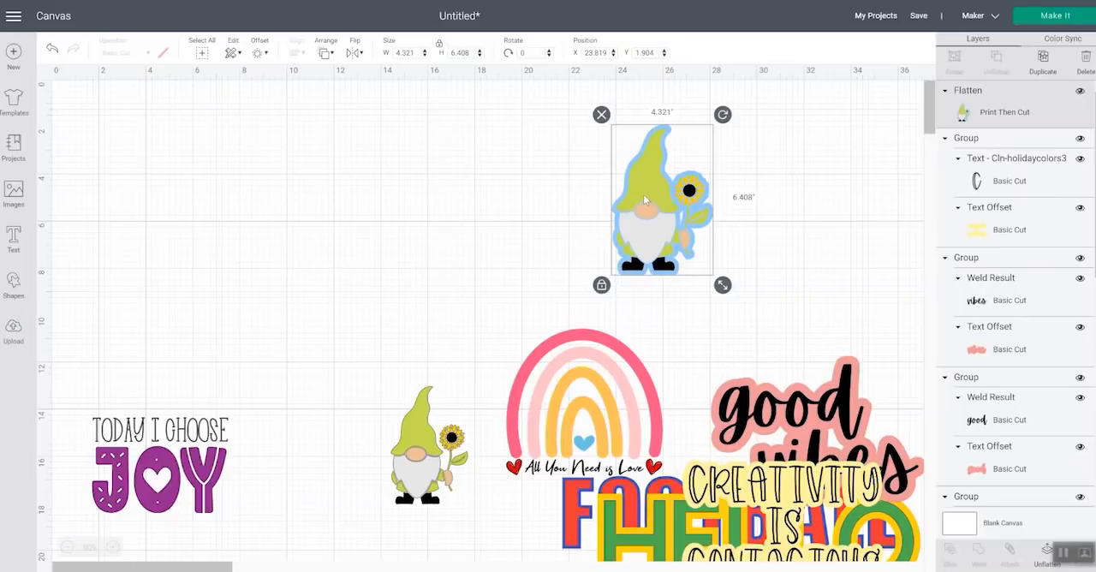
{"action": "left_click_drag", "start_coordinate": [643, 194], "coordinate": [756, 503]}
Move the All You Need is Love rainbow up into the clear area and apply a 0.194 in offset with rounded corners
{"action": "left_click_drag", "start_coordinate": [591, 399], "coordinate": [629, 212]}
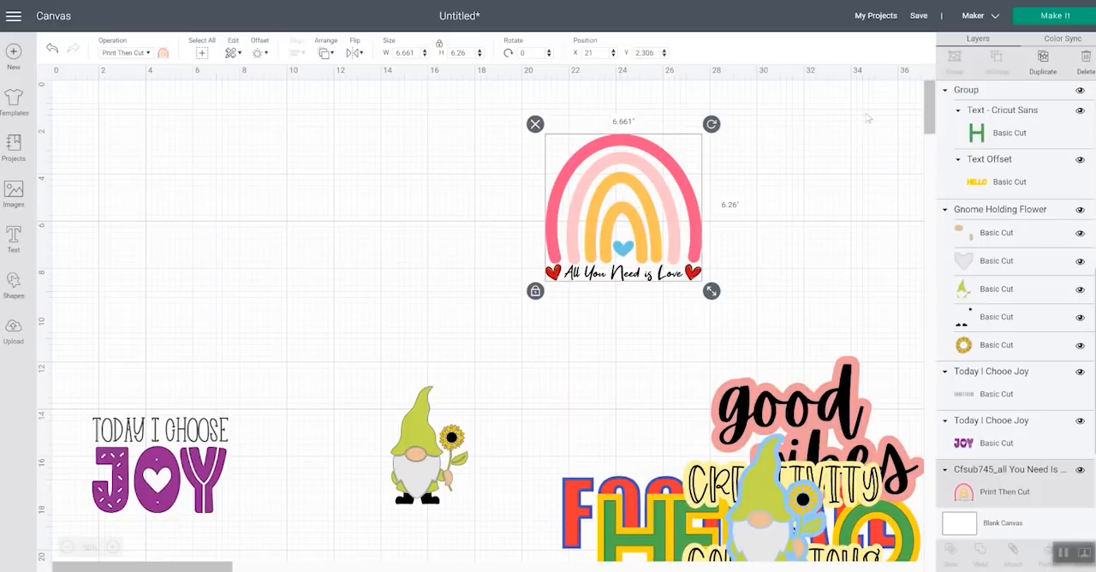
{"action": "scroll", "coordinate": [1085, 315], "scroll_direction": "down", "scroll_amount": 2}
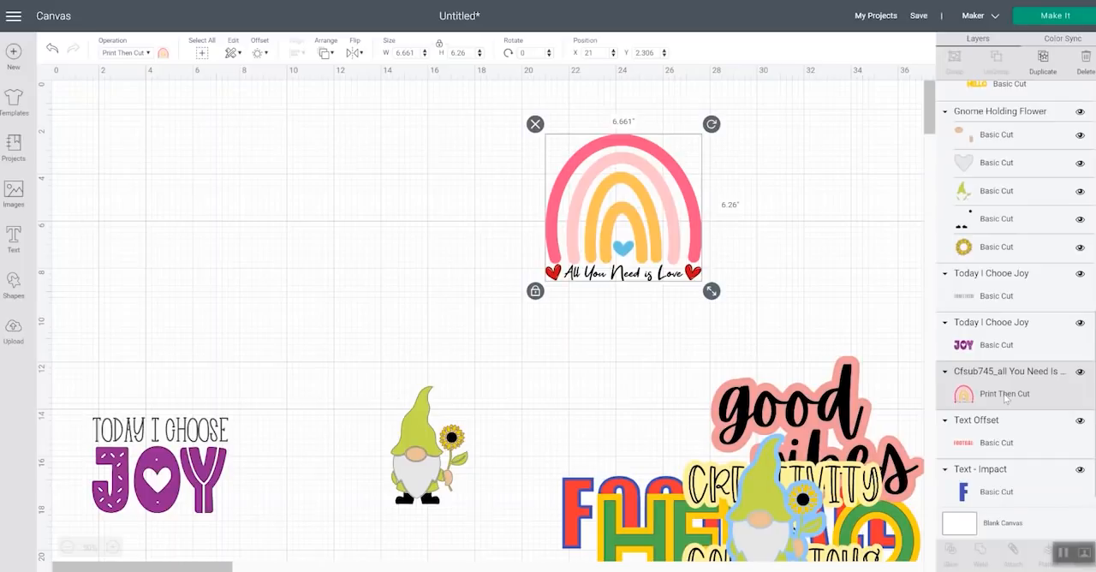
{"action": "left_click", "coordinate": [267, 54]}
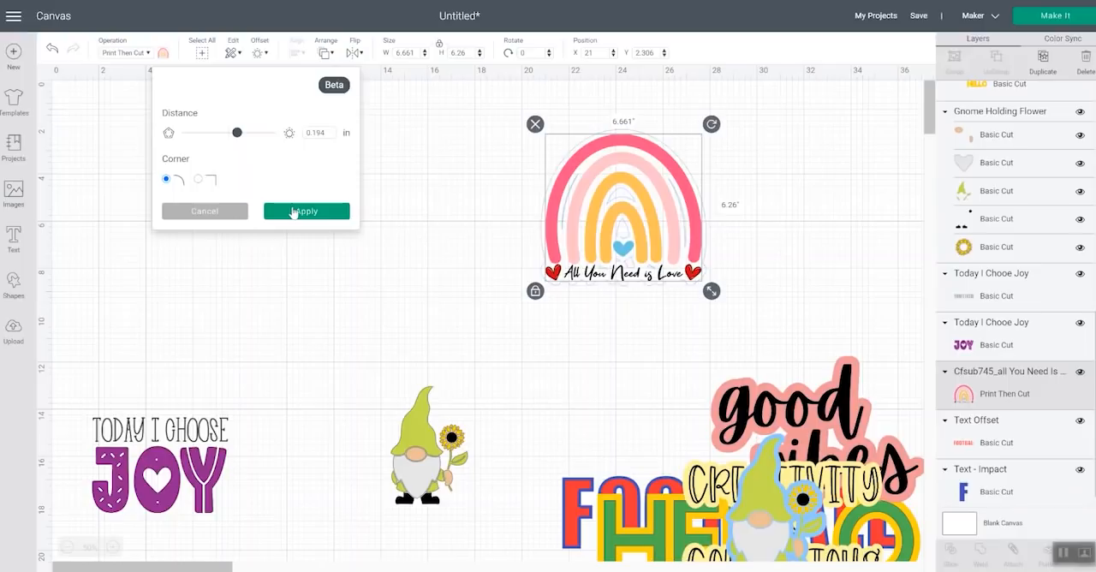
{"action": "left_click_drag", "start_coordinate": [236, 135], "coordinate": [235, 139]}
{"action": "left_click", "coordinate": [294, 213]}
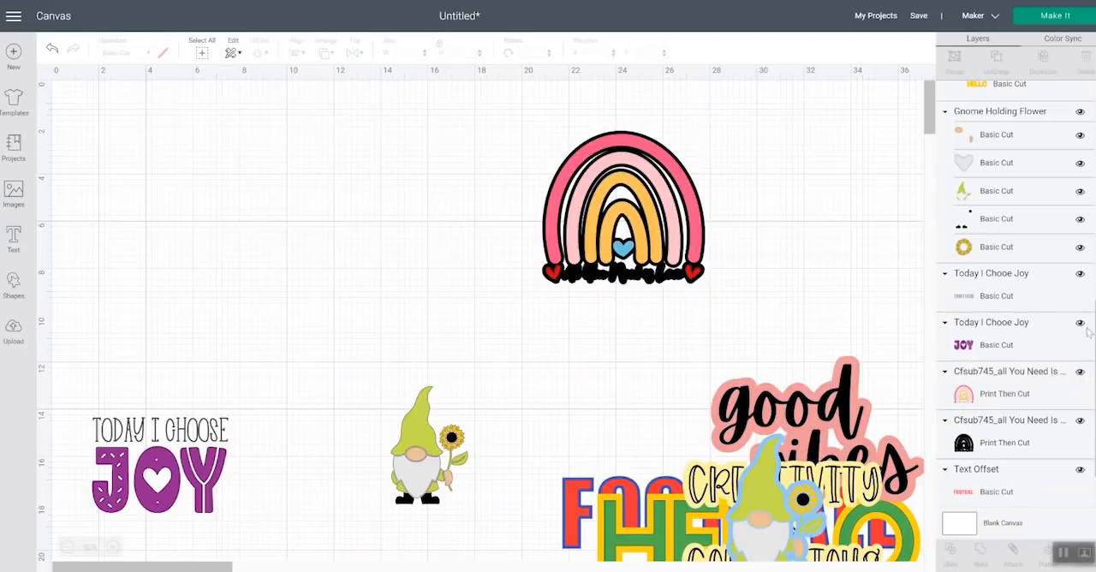
Try dark purple for the rainbow's offset, then recolor it light purple
{"action": "left_click", "coordinate": [1019, 444]}
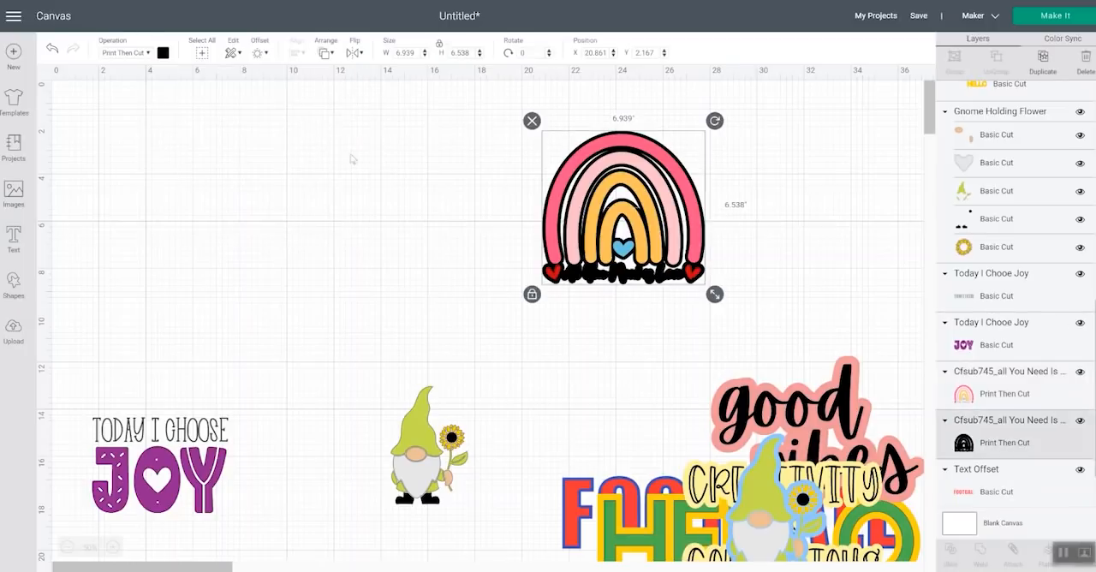
{"action": "left_click", "coordinate": [162, 52]}
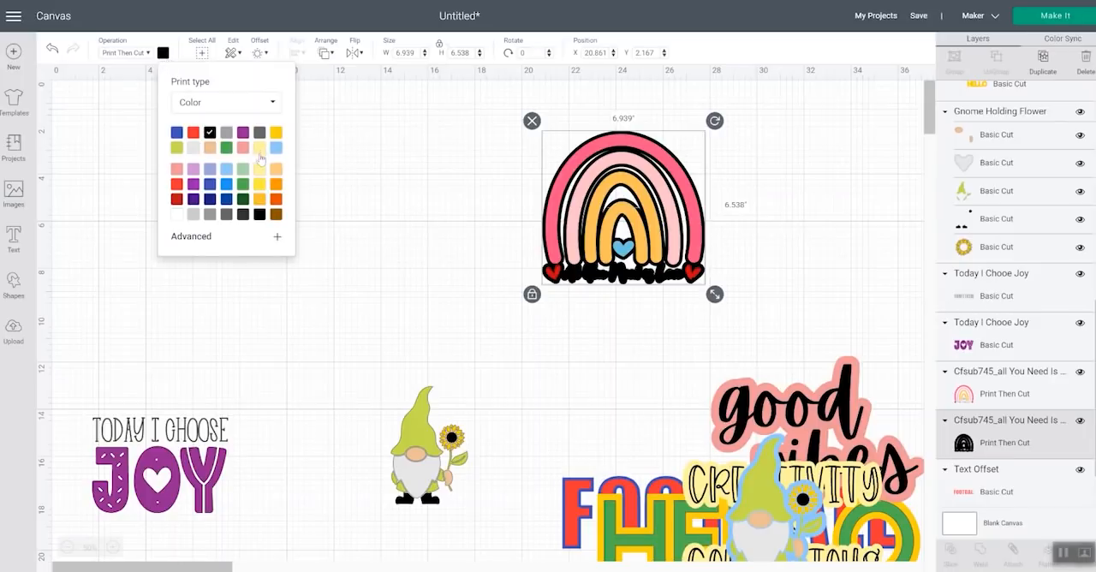
{"action": "left_click", "coordinate": [210, 200]}
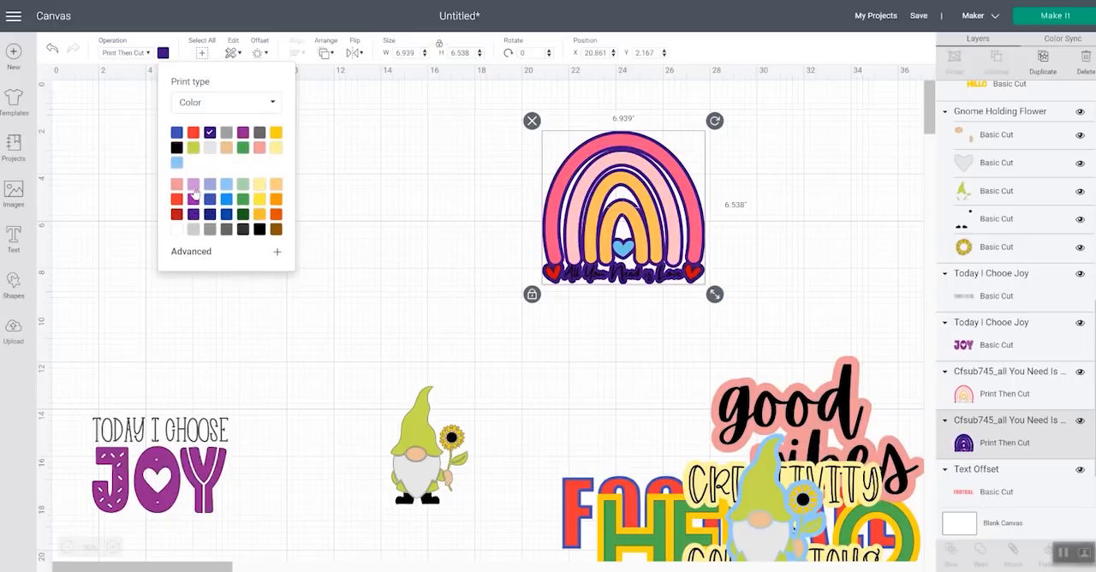
{"action": "left_click", "coordinate": [194, 187]}
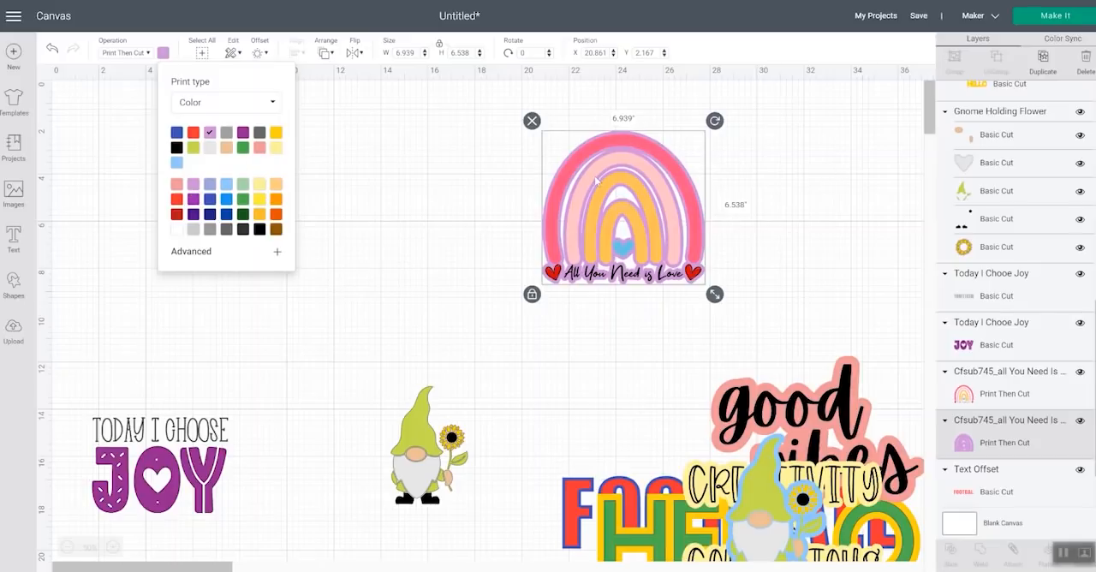
Flatten the rainbow with its offset into one Print Then Cut image, then unflatten the two layers
{"action": "left_click", "coordinate": [773, 272]}
{"action": "mouse_move", "coordinate": [775, 273]}
{"action": "left_mouse_down"}
{"action": "mouse_move", "coordinate": [589, 203]}
{"action": "mouse_move", "coordinate": [596, 211]}
{"action": "left_mouse_up"}
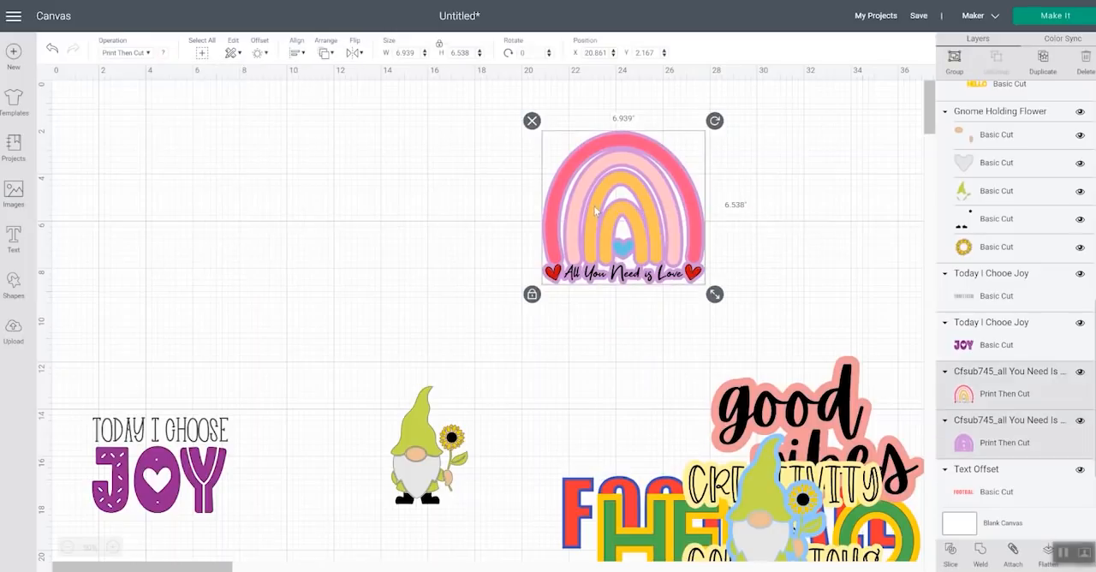
{"action": "left_click", "coordinate": [1046, 553]}
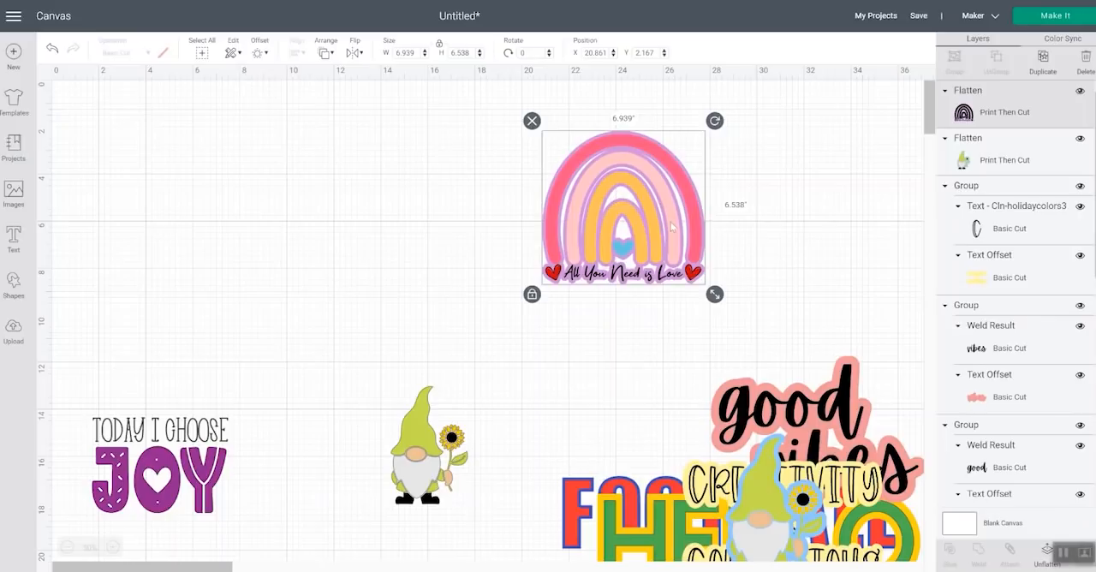
{"action": "left_click", "coordinate": [1045, 556]}
{"action": "left_click", "coordinate": [1045, 556]}
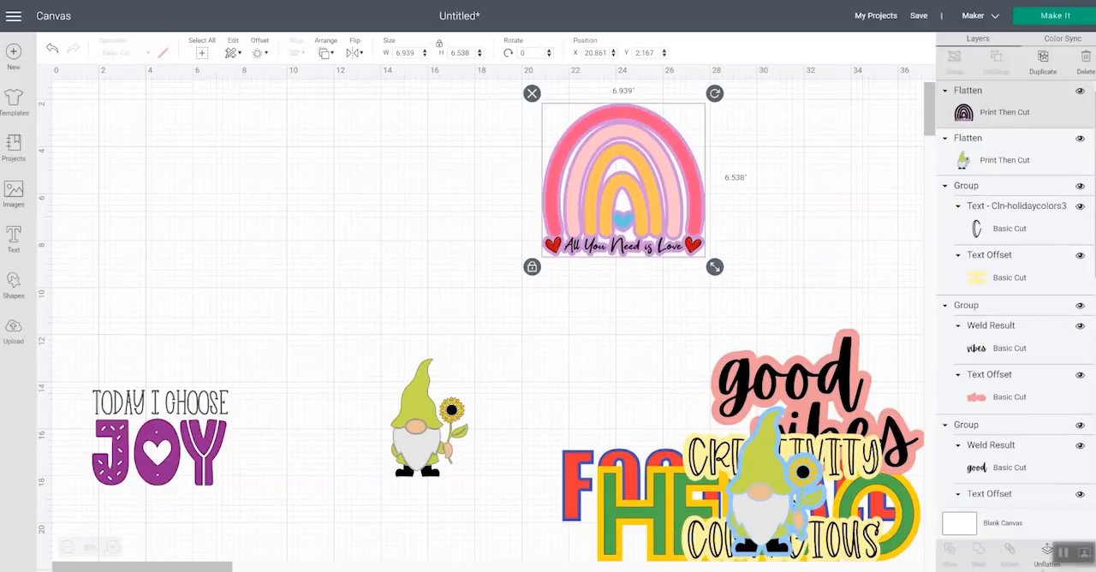
{"action": "left_click", "coordinate": [1044, 552]}
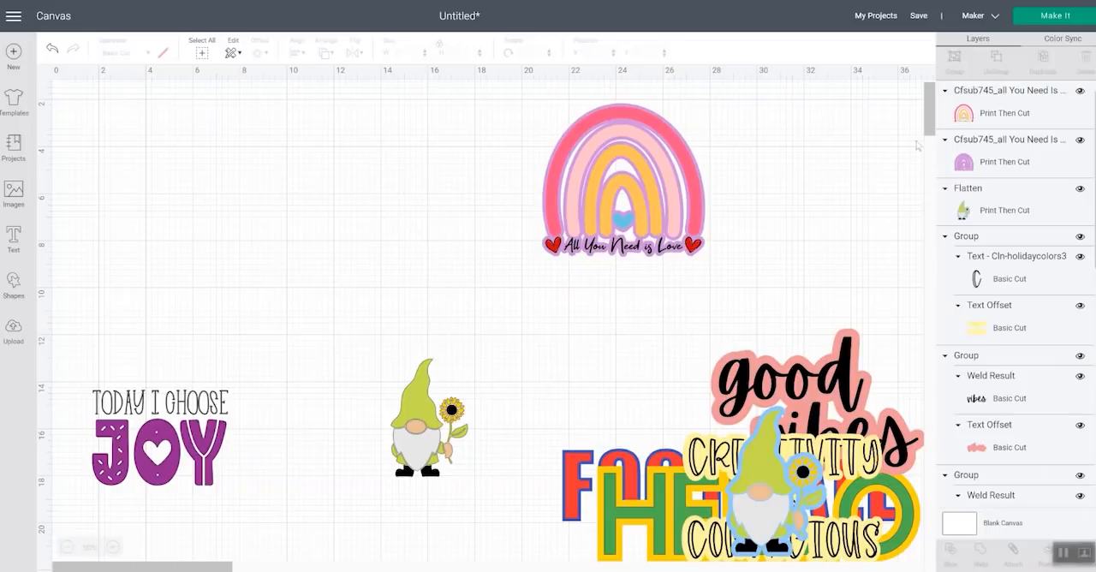
Change the rainbow offset layer's operation from Print Then Cut to Basic Cut
{"action": "left_click", "coordinate": [1015, 110]}
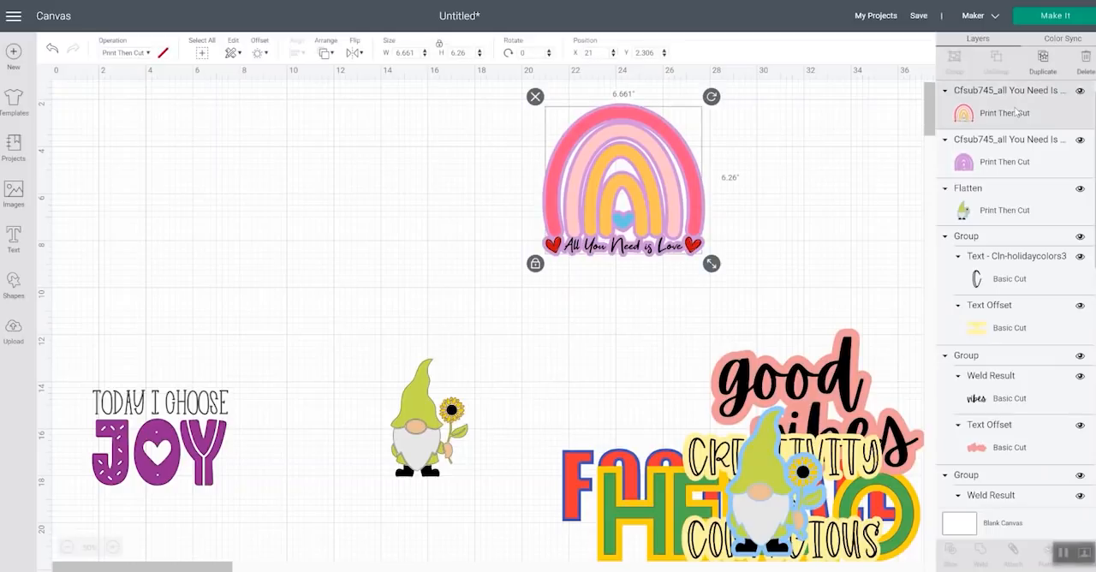
{"action": "left_click", "coordinate": [1003, 161]}
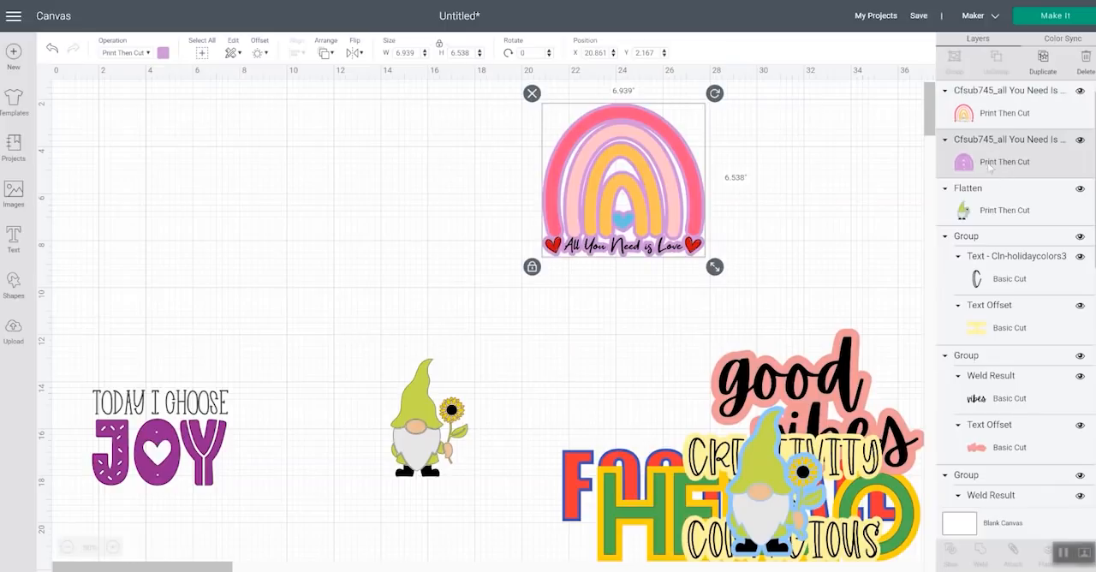
{"action": "left_click", "coordinate": [125, 53]}
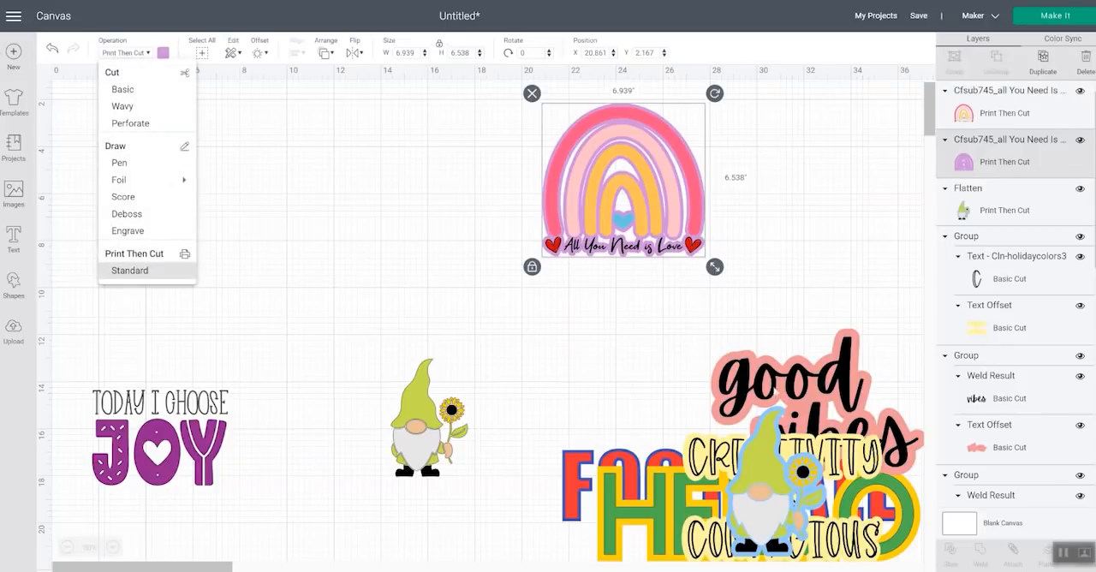
{"action": "left_click", "coordinate": [131, 90]}
{"action": "left_click", "coordinate": [198, 138]}
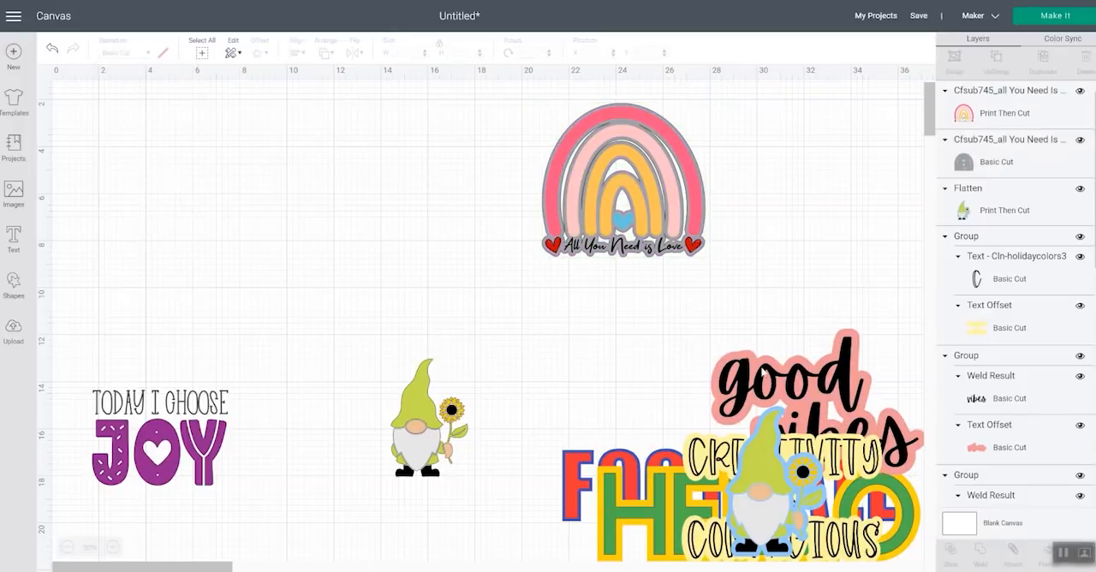
Hide all interior contours of the rainbow's offset, between the arches and around the lettering, leaving one solid backing shape
{"action": "left_click", "coordinate": [1040, 165]}
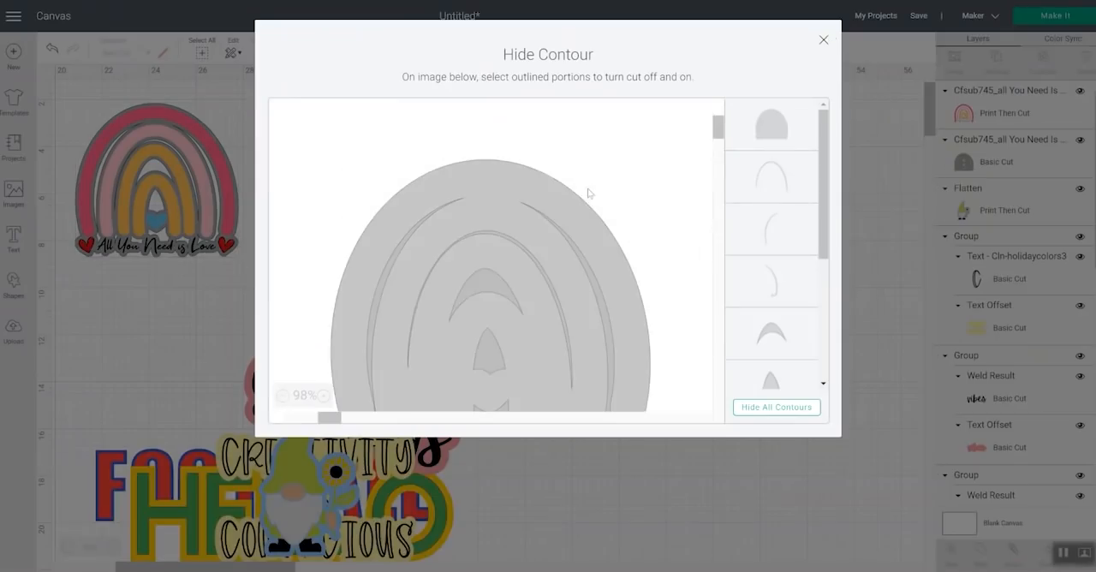
{"action": "left_click", "coordinate": [485, 293]}
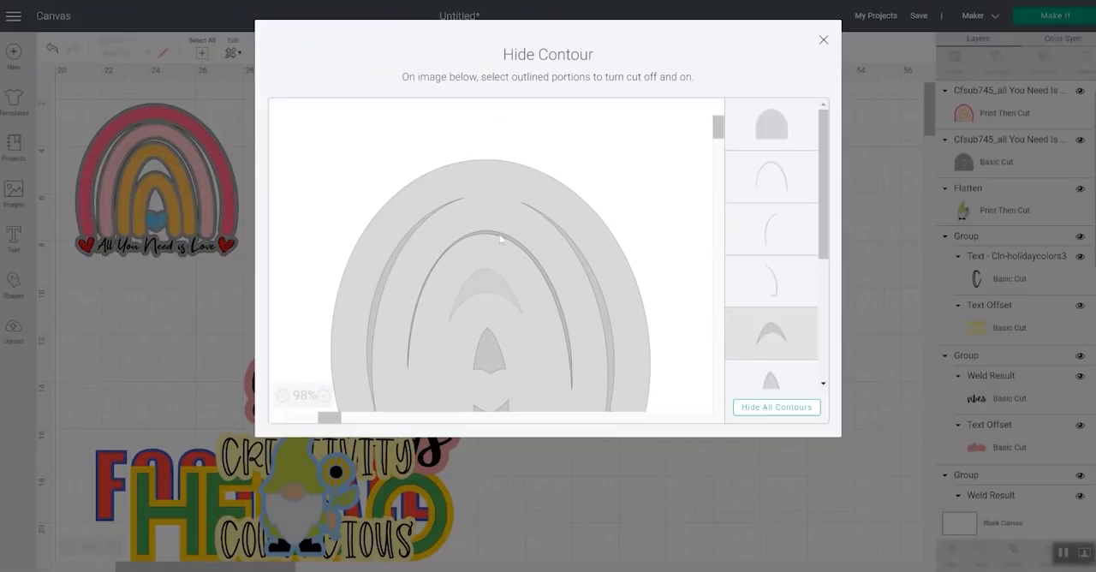
{"action": "left_click", "coordinate": [501, 239]}
{"action": "left_click", "coordinate": [584, 266]}
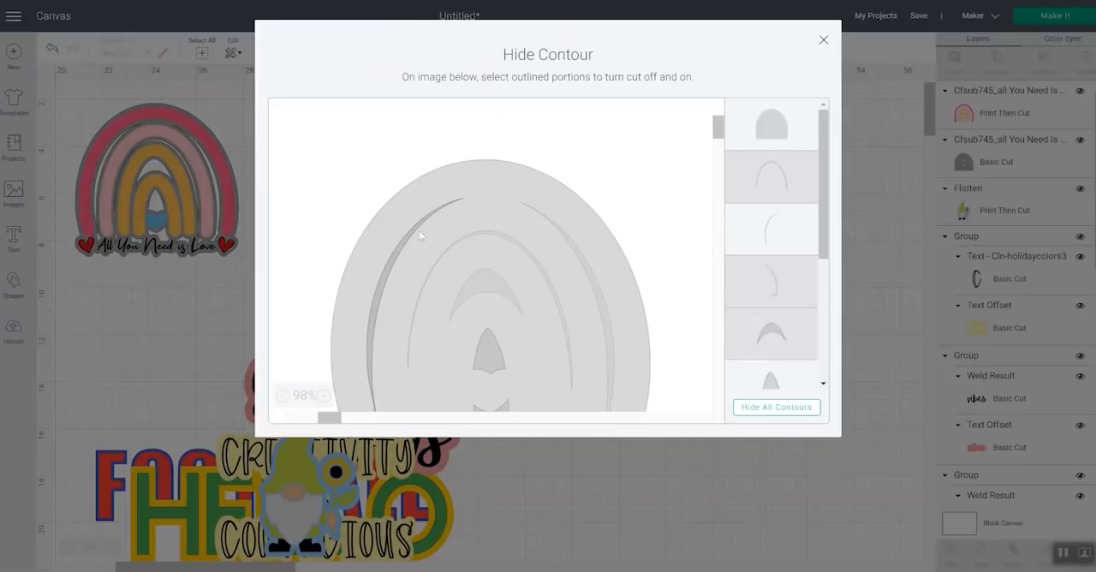
{"action": "left_click", "coordinate": [412, 237]}
{"action": "scroll", "coordinate": [543, 279], "scroll_direction": "down", "scroll_amount": 5}
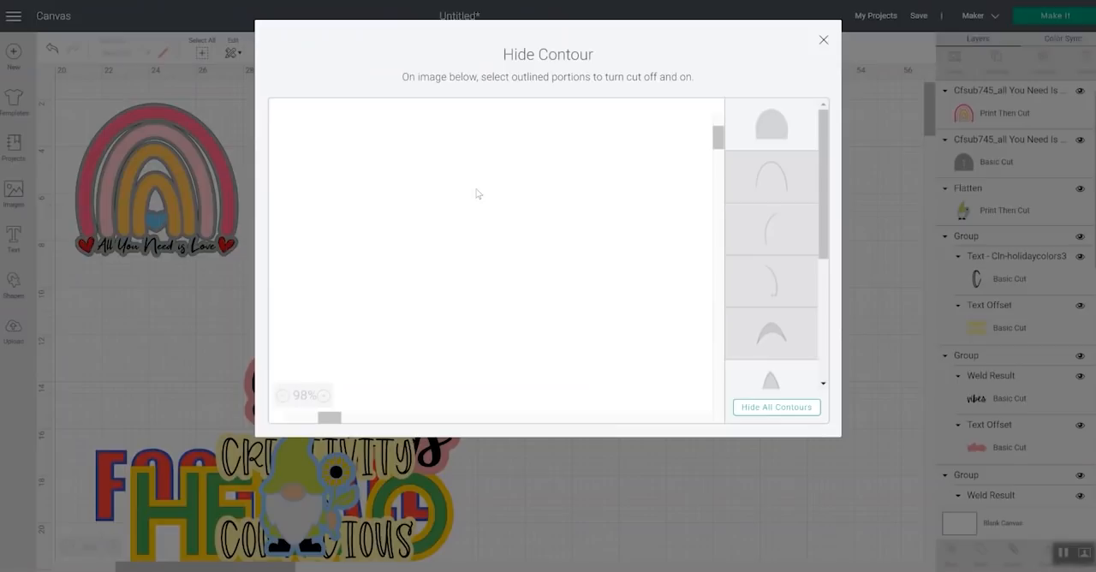
{"action": "scroll", "coordinate": [477, 193], "scroll_direction": "up", "scroll_amount": 3}
{"action": "left_click", "coordinate": [481, 195]}
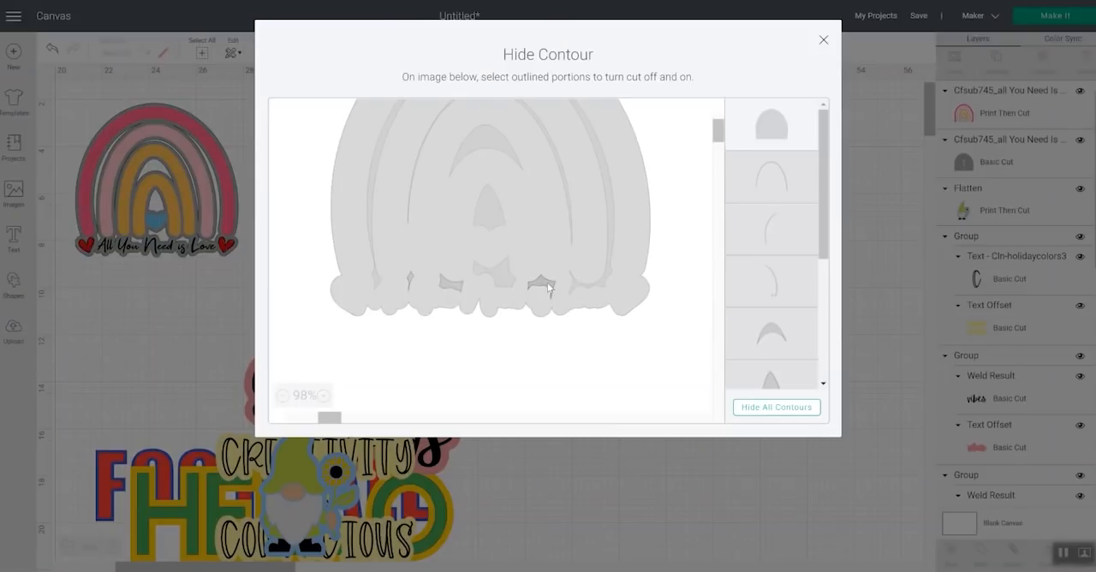
{"action": "left_click", "coordinate": [409, 280]}
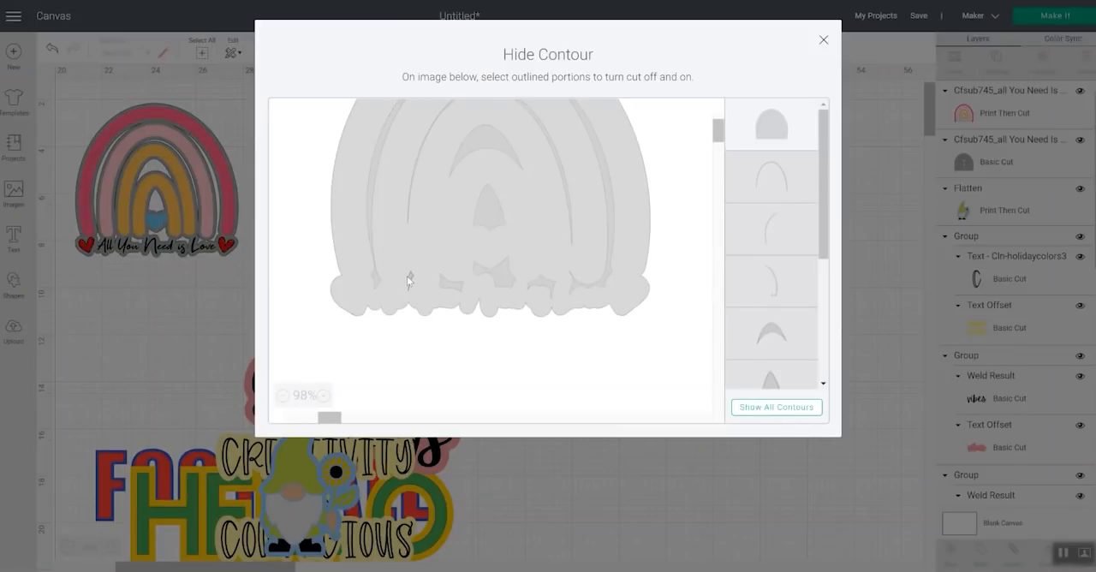
{"action": "left_click", "coordinate": [823, 40]}
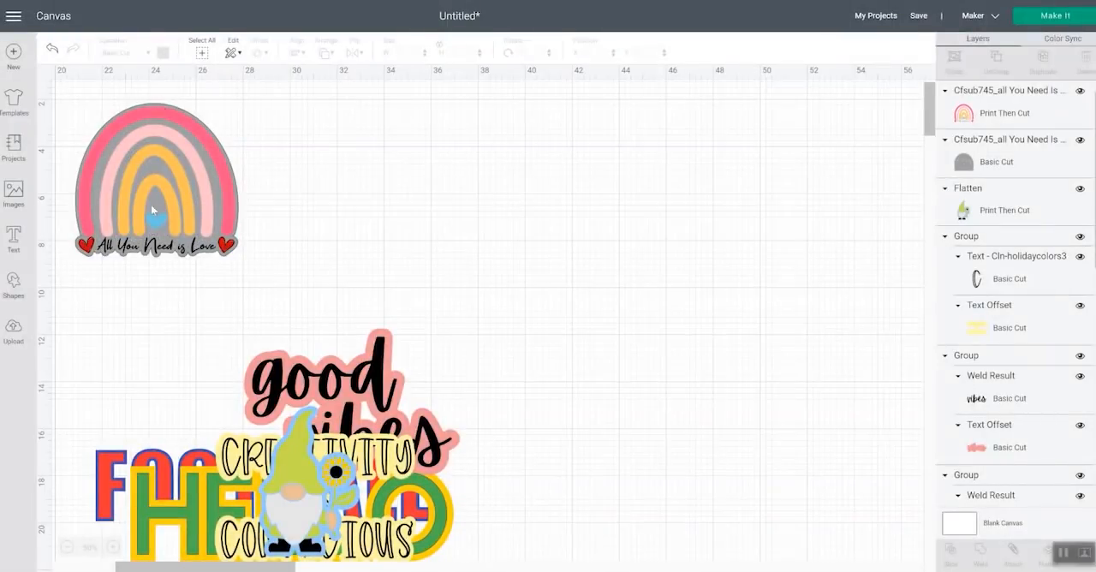
Recolor the solid rainbow offset light purple and flatten it with the rainbow into one Print Then Cut image
{"action": "left_click", "coordinate": [995, 158]}
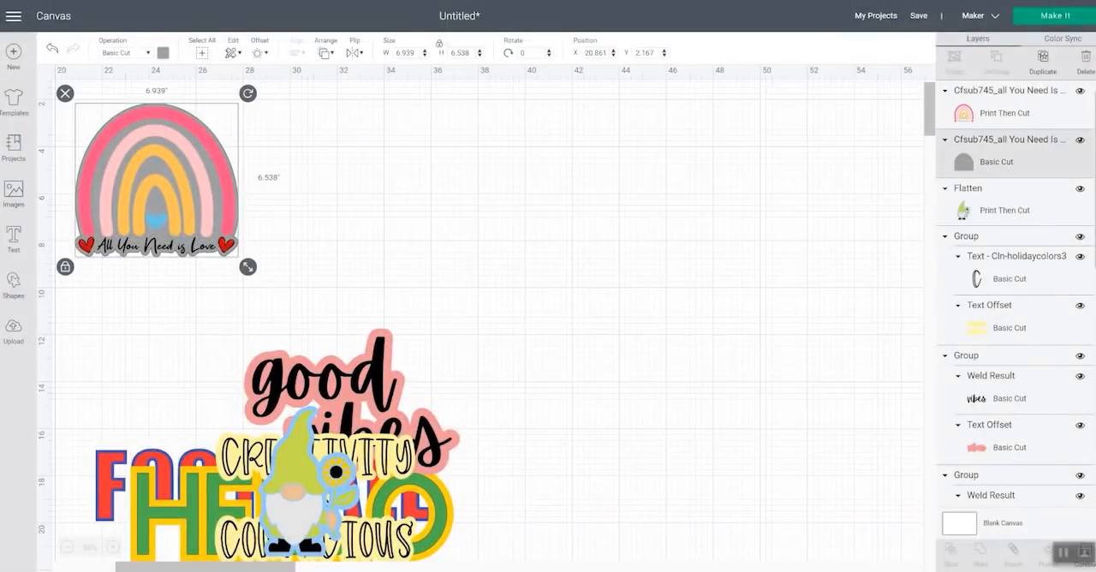
{"action": "left_click", "coordinate": [162, 54]}
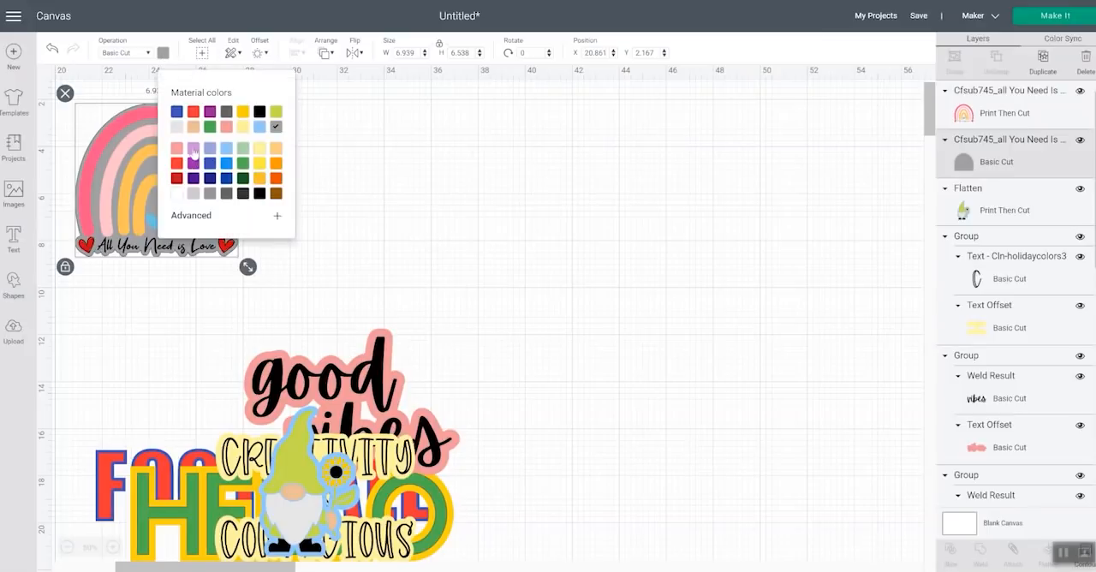
{"action": "left_click", "coordinate": [192, 149]}
{"action": "left_click", "coordinate": [362, 229]}
{"action": "left_click_drag", "start_coordinate": [322, 232], "coordinate": [90, 166]}
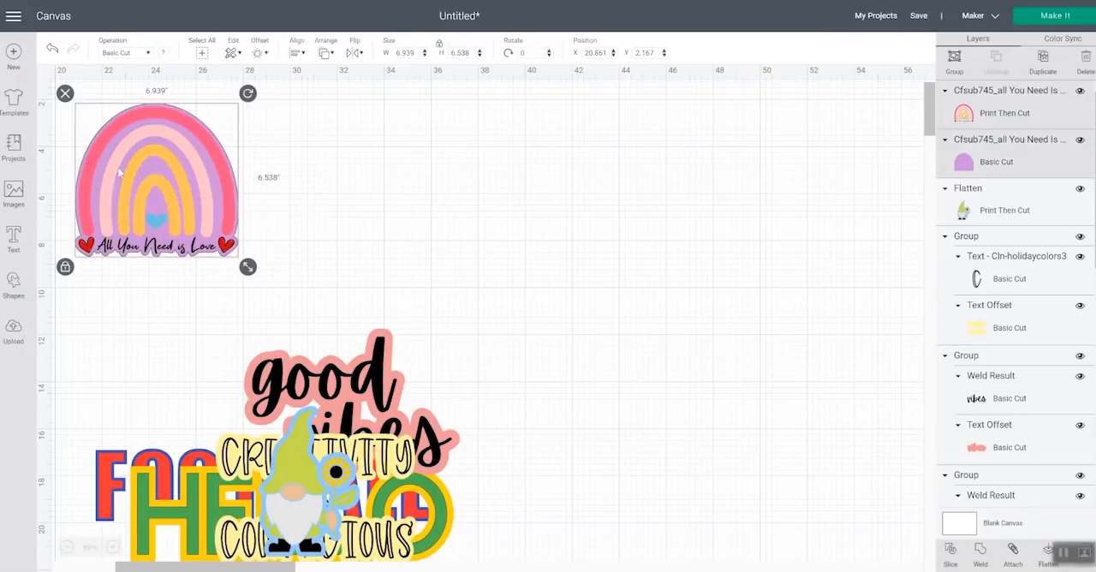
{"action": "left_click", "coordinate": [1045, 552]}
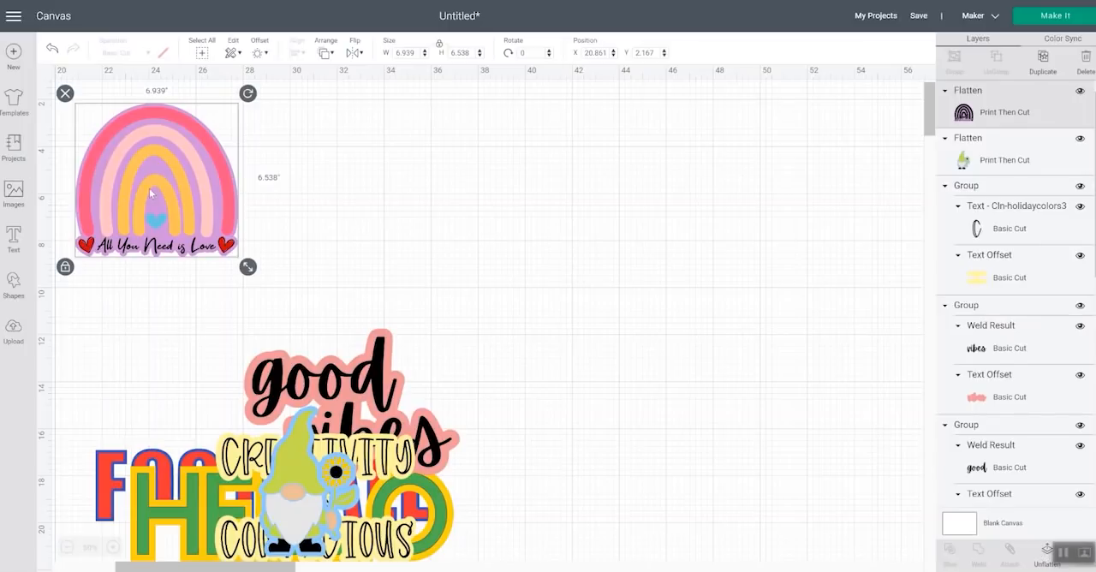
Move the TODAY I CHOOSE JOY design up into the clear area and the flattened rainbow down over the small gnome
{"action": "left_click_drag", "start_coordinate": [238, 567], "coordinate": [163, 565]}
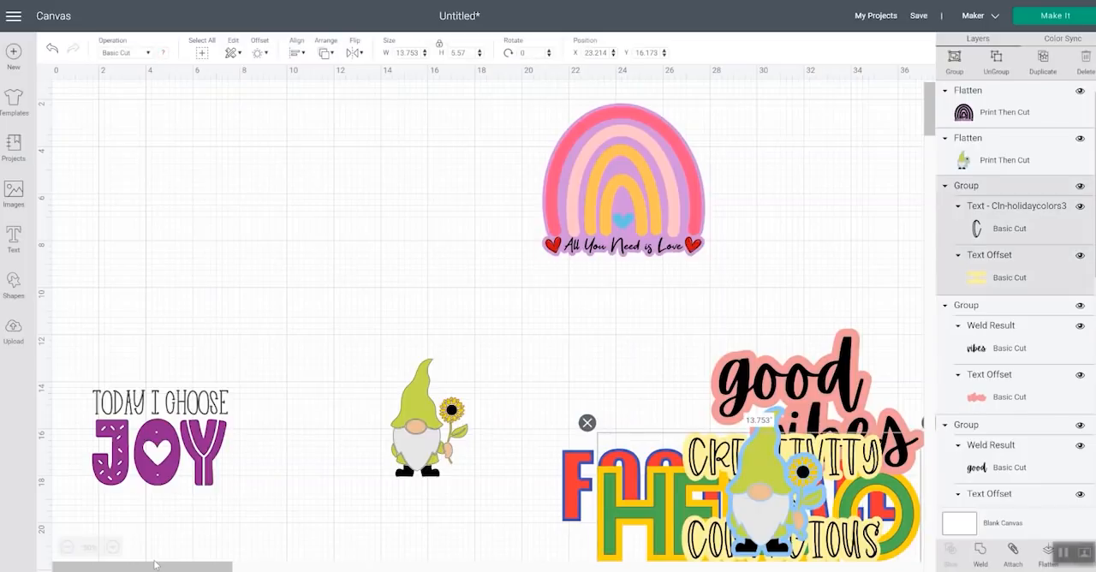
{"action": "left_click", "coordinate": [97, 409]}
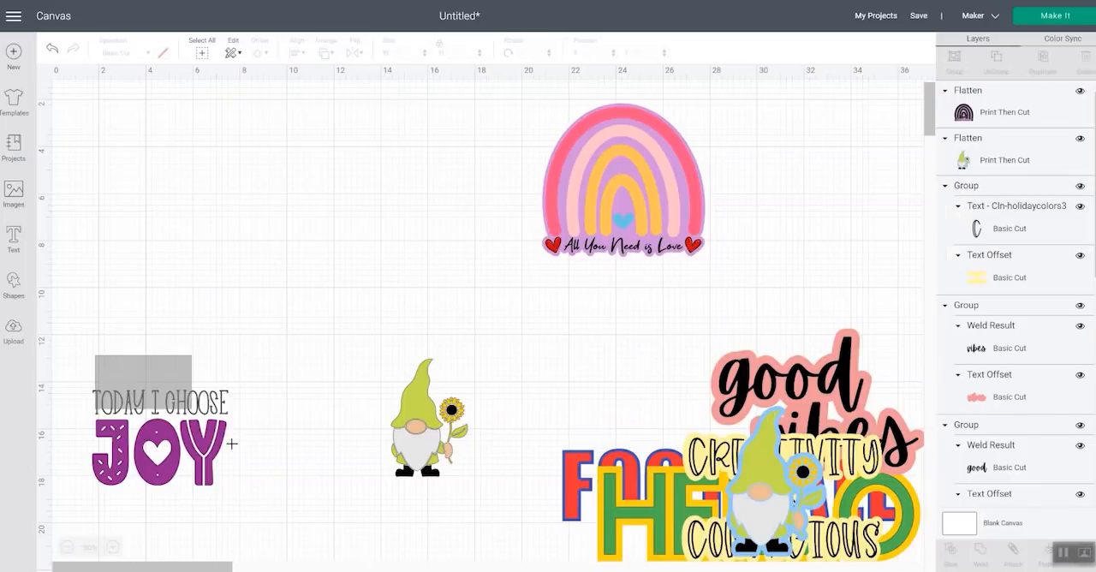
{"action": "left_click_drag", "start_coordinate": [97, 409], "coordinate": [324, 170]}
{"action": "left_click_drag", "start_coordinate": [435, 182], "coordinate": [438, 164]}
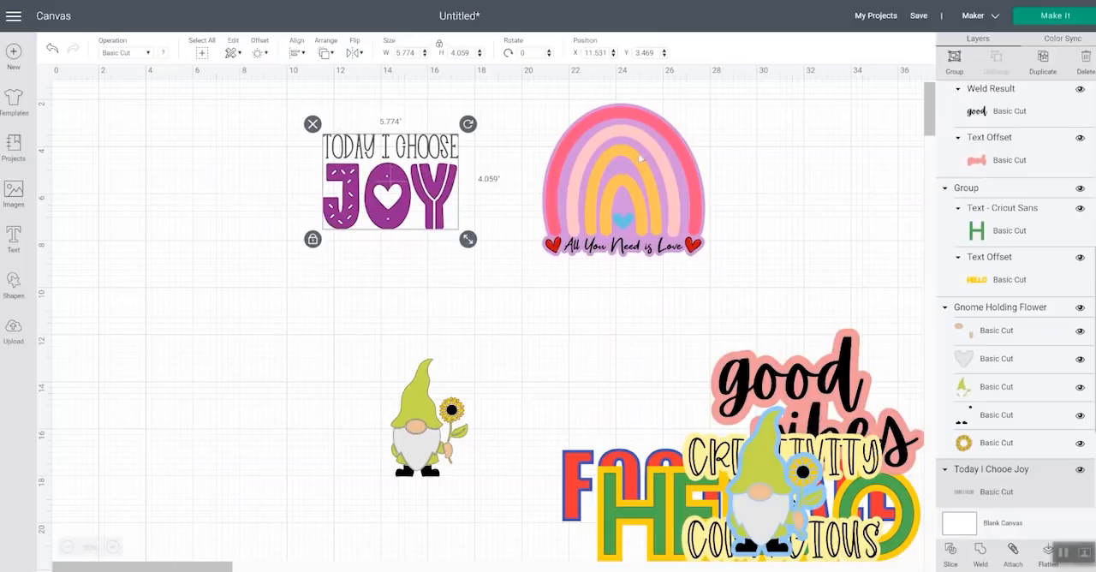
{"action": "left_click_drag", "start_coordinate": [629, 229], "coordinate": [455, 515]}
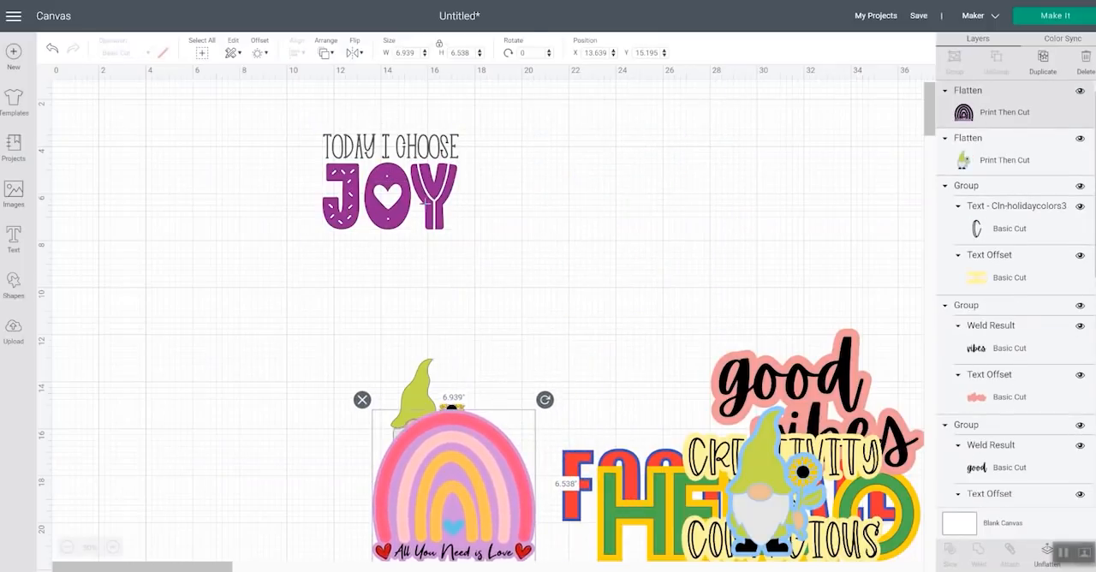
Move the TODAY I CHOOSE JOY design into the rainbow's former place and enlarge it to about 8.03 inches wide
{"action": "left_click", "coordinate": [417, 190]}
{"action": "left_click_drag", "start_coordinate": [462, 195], "coordinate": [651, 196]}
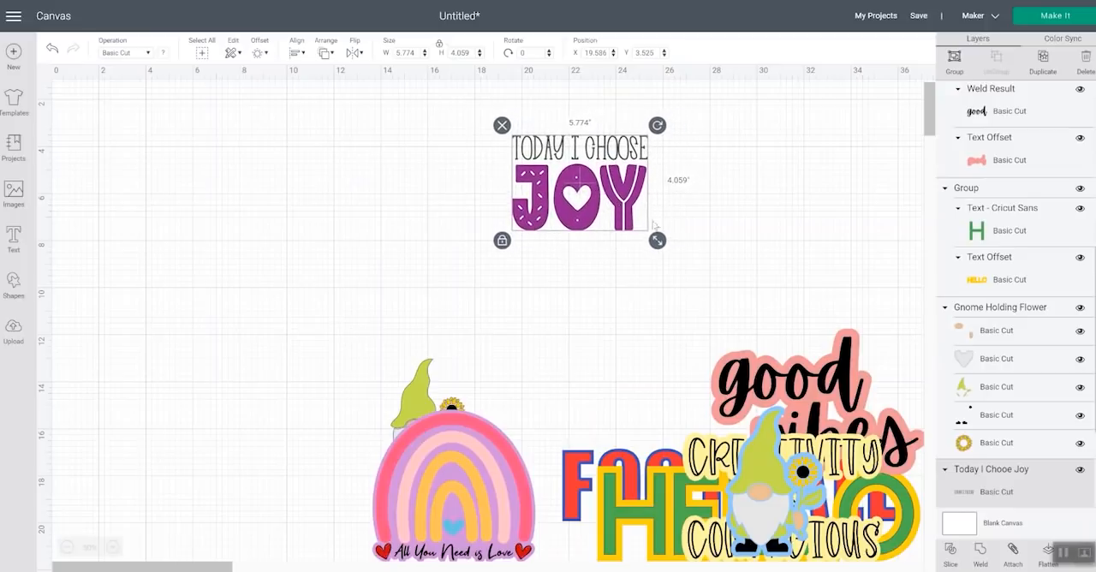
{"action": "left_click_drag", "start_coordinate": [657, 241], "coordinate": [707, 274]}
Select the TODAY I CHOOSE line and the JOY lettering in turn to identify their separate layers
{"action": "left_click", "coordinate": [638, 161]}
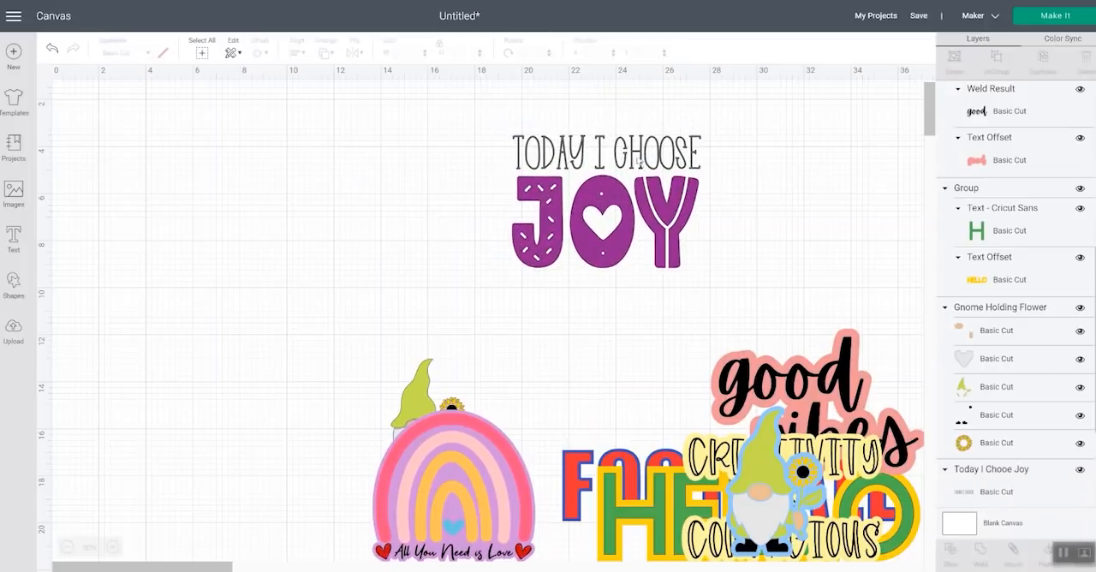
{"action": "left_click", "coordinate": [661, 156]}
{"action": "scroll", "coordinate": [1044, 364], "scroll_direction": "down", "scroll_amount": 3}
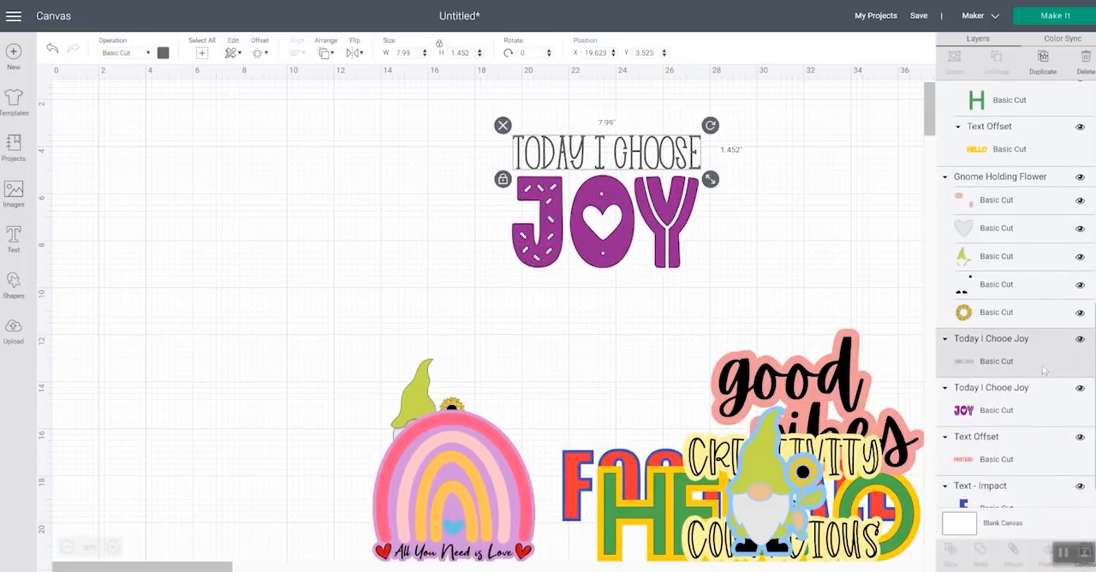
{"action": "left_click", "coordinate": [995, 411]}
{"action": "left_click", "coordinate": [990, 362]}
{"action": "left_click", "coordinate": [995, 411]}
{"action": "left_click_drag", "start_coordinate": [736, 247], "coordinate": [582, 136]}
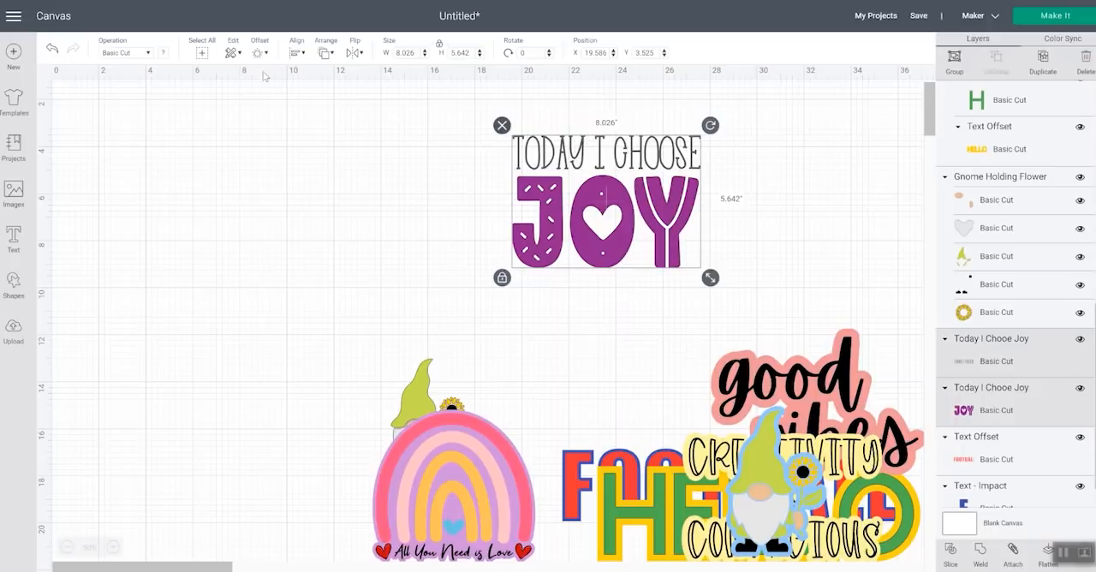
{"action": "left_click", "coordinate": [259, 52]}
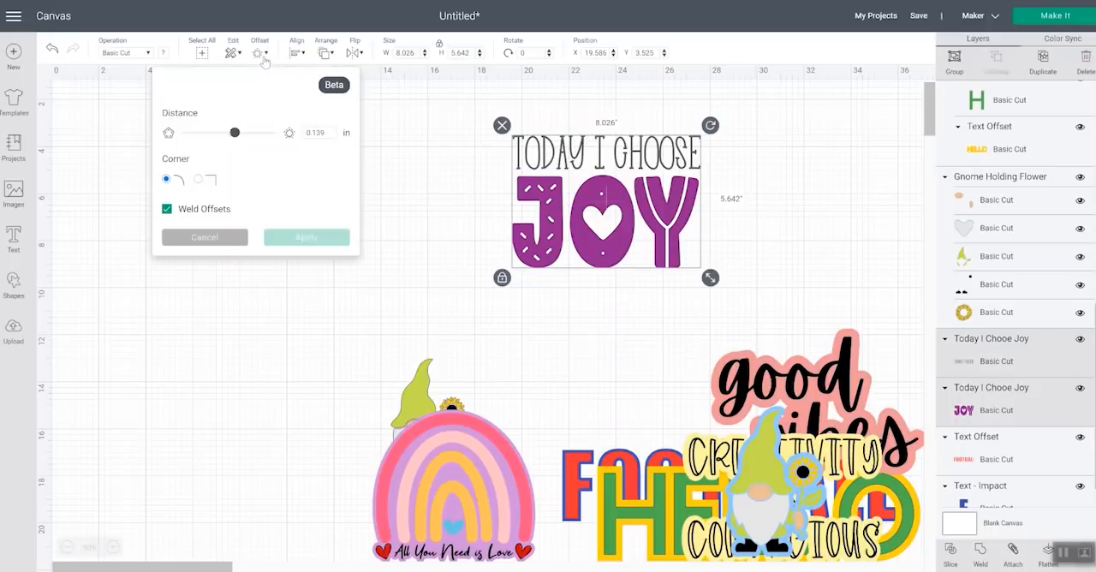
{"action": "left_click", "coordinate": [235, 133]}
{"action": "left_click_drag", "start_coordinate": [235, 135], "coordinate": [241, 138]}
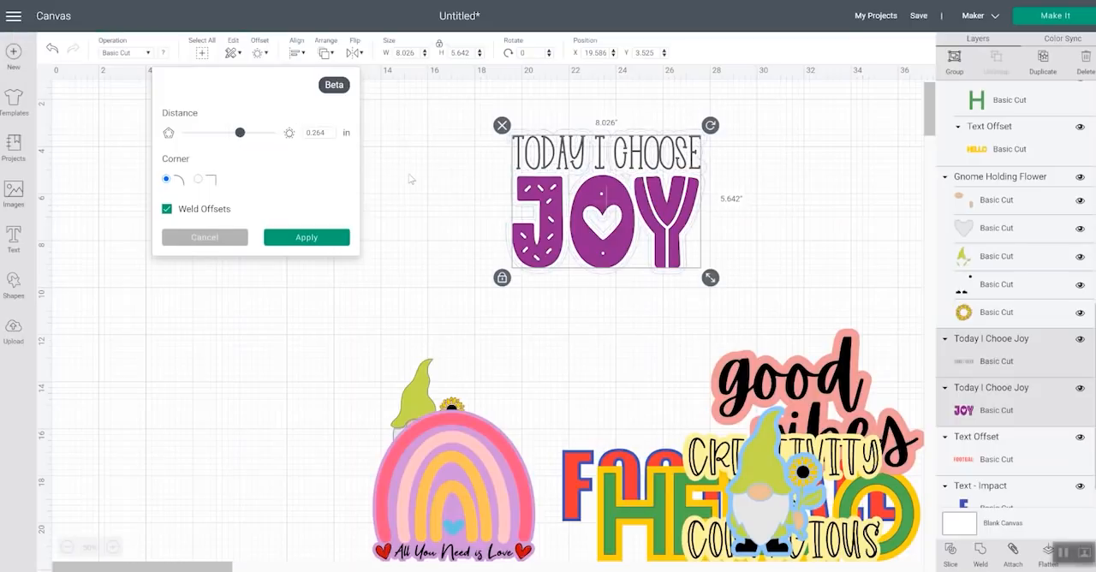
{"action": "left_click", "coordinate": [205, 237]}
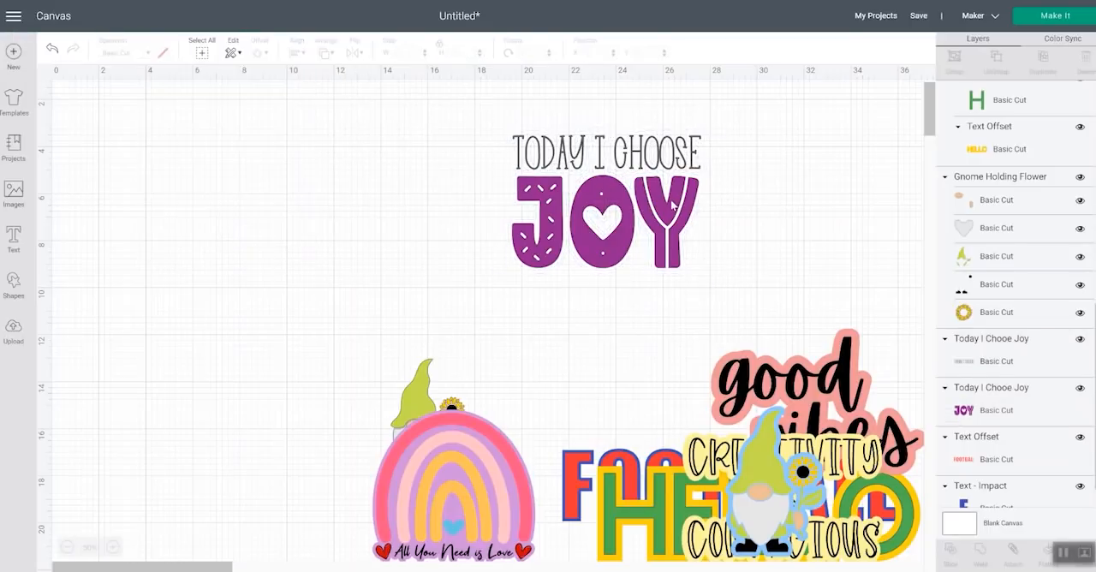
Add a 0.139-inch round-cornered offset around only the JOY lettering and recolor that offset light purple
{"action": "left_click", "coordinate": [673, 255]}
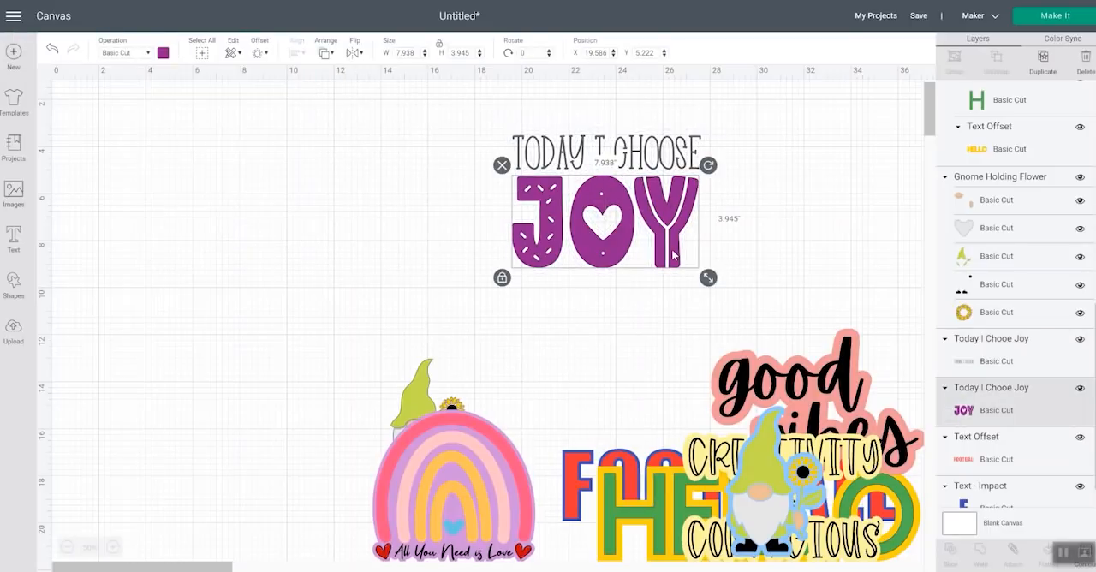
{"action": "left_click", "coordinate": [260, 53]}
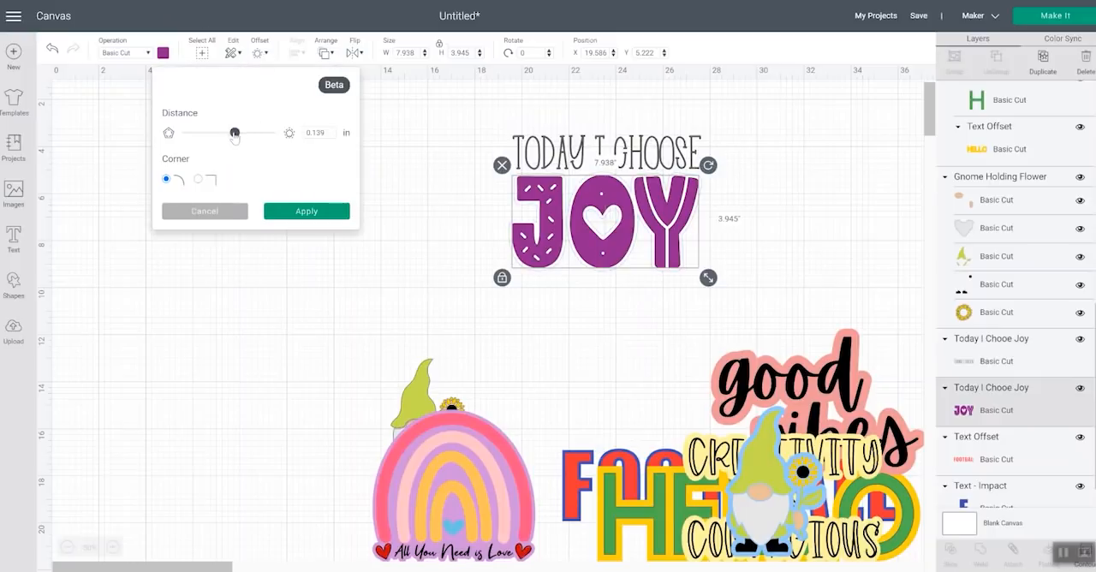
{"action": "left_click", "coordinate": [307, 212]}
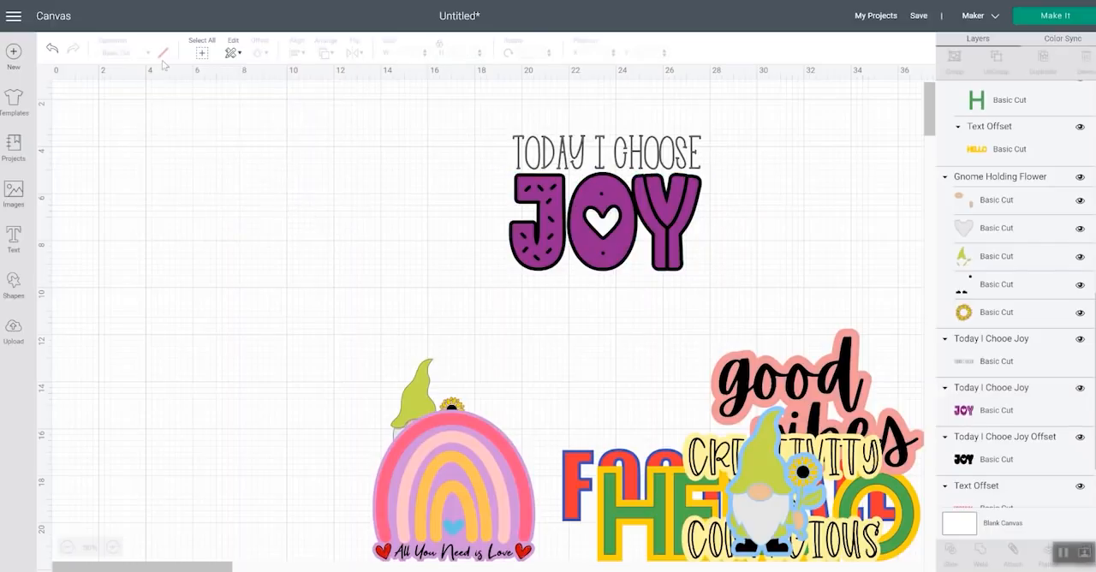
{"action": "left_click", "coordinate": [1015, 460]}
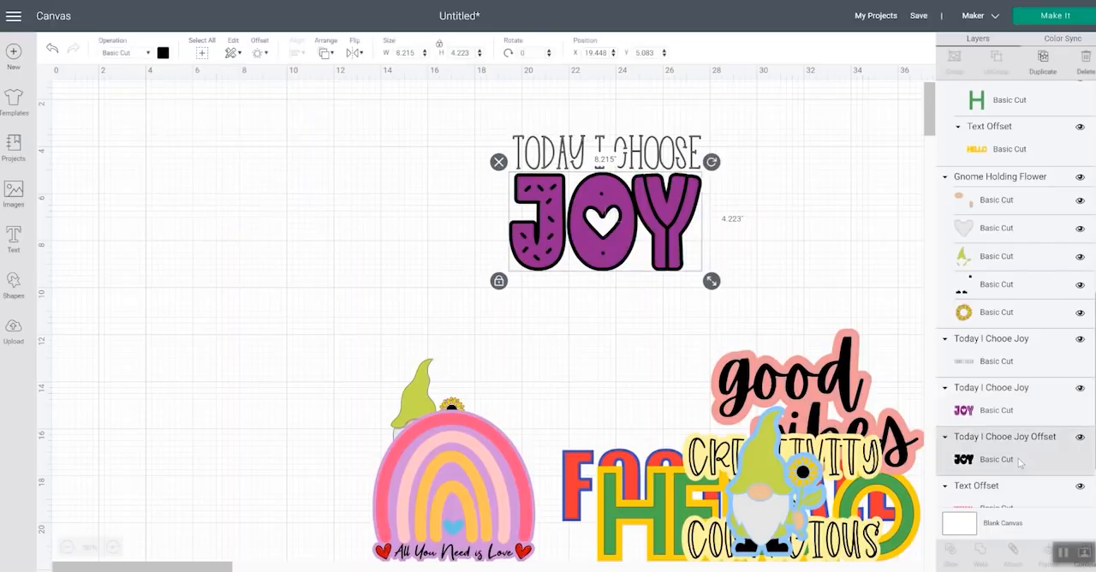
{"action": "left_click", "coordinate": [162, 52]}
{"action": "left_click", "coordinate": [193, 165]}
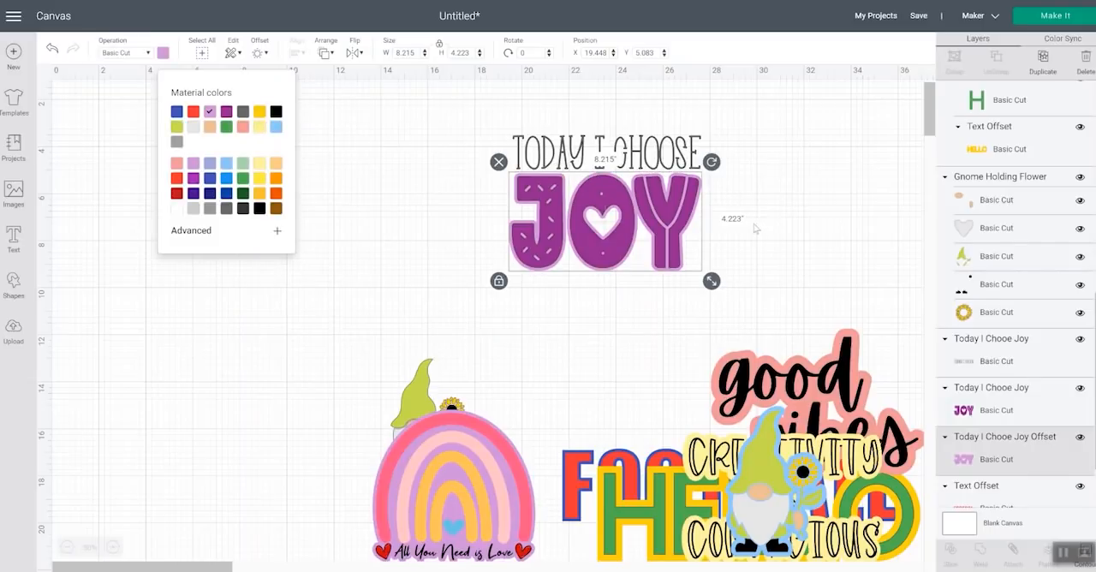
{"action": "left_click", "coordinate": [814, 208]}
Create a welded 0.139-inch round-cornered offset around the whole TODAY I CHOOSE JOY design, including the light purple JOY offset
{"action": "left_click_drag", "start_coordinate": [557, 112], "coordinate": [676, 235]}
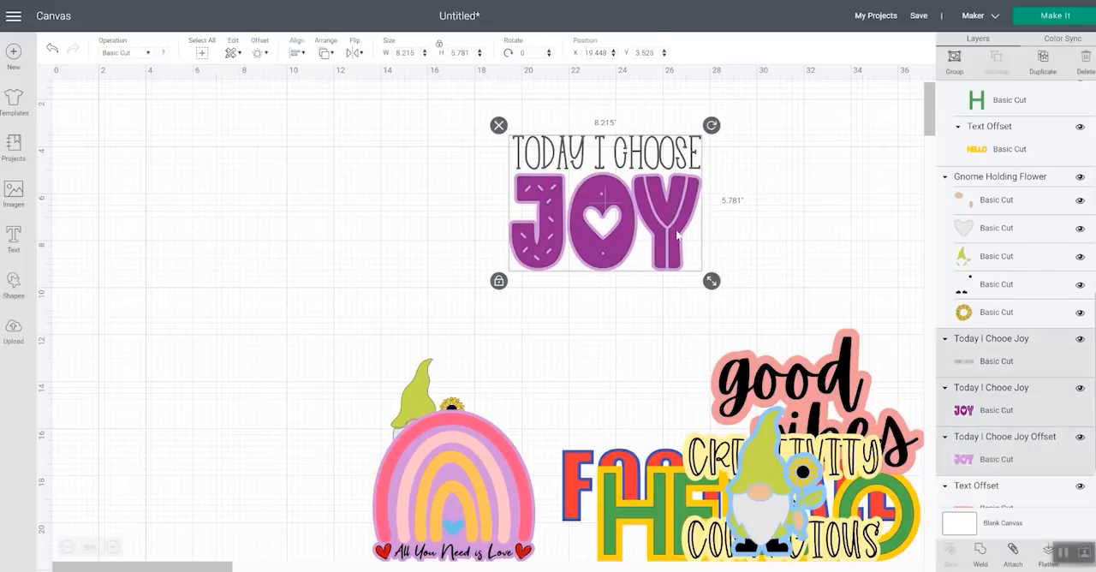
{"action": "left_click", "coordinate": [259, 53]}
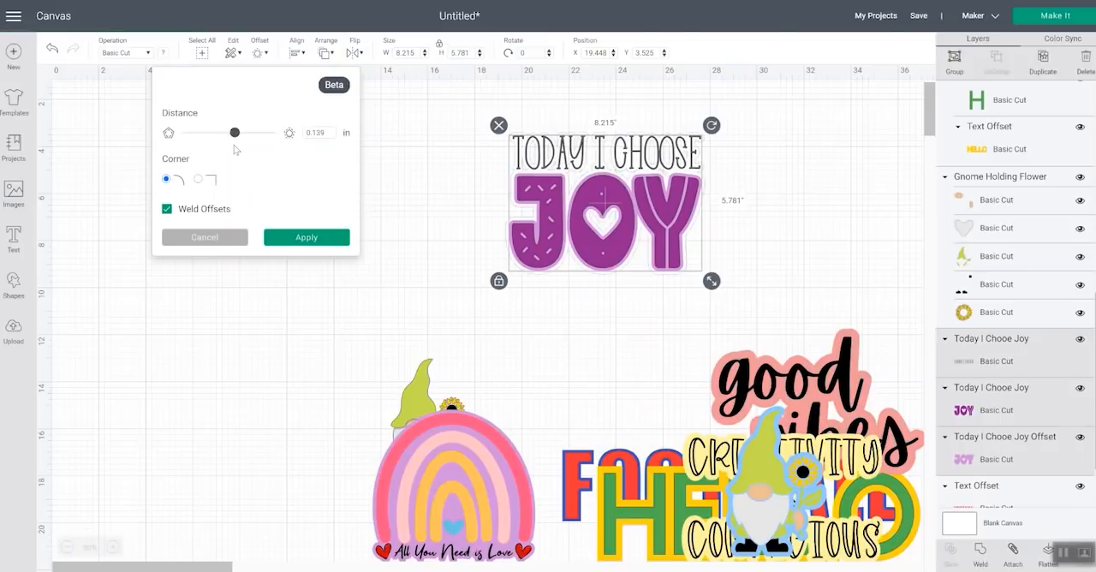
{"action": "left_click", "coordinate": [306, 237]}
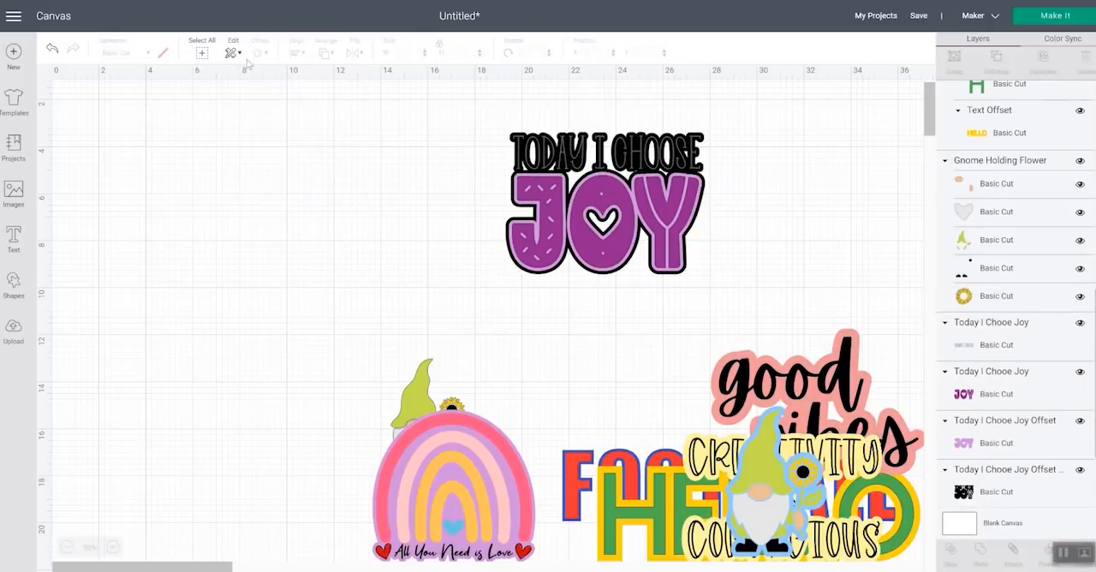
Recolor the black offset behind the whole TODAY I CHOOSE JOY design to very pale purple, #f3def7
{"action": "left_click", "coordinate": [1004, 494]}
{"action": "left_click", "coordinate": [164, 54]}
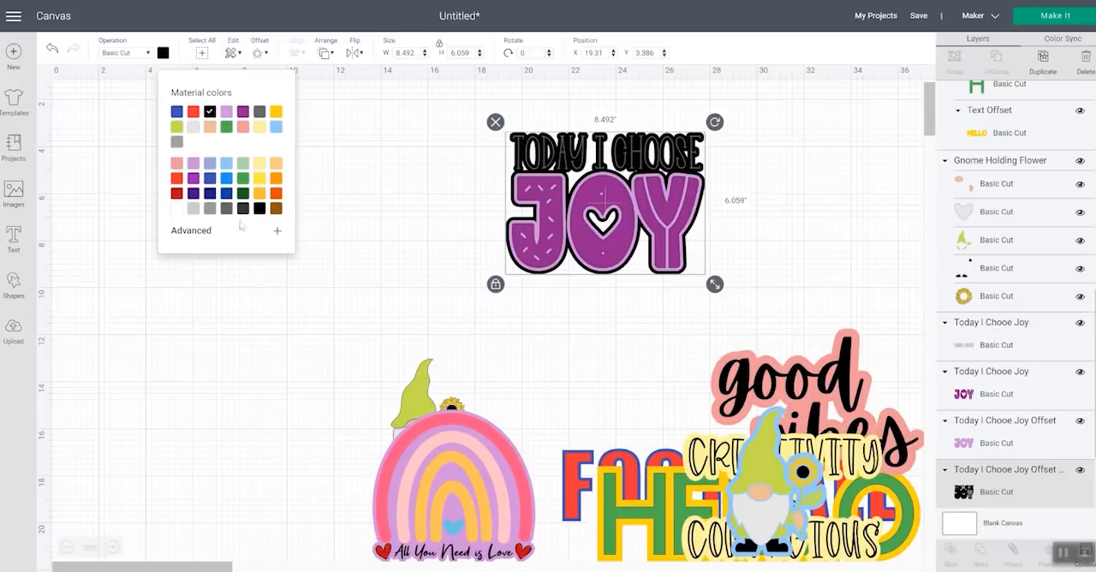
{"action": "left_click", "coordinate": [275, 233]}
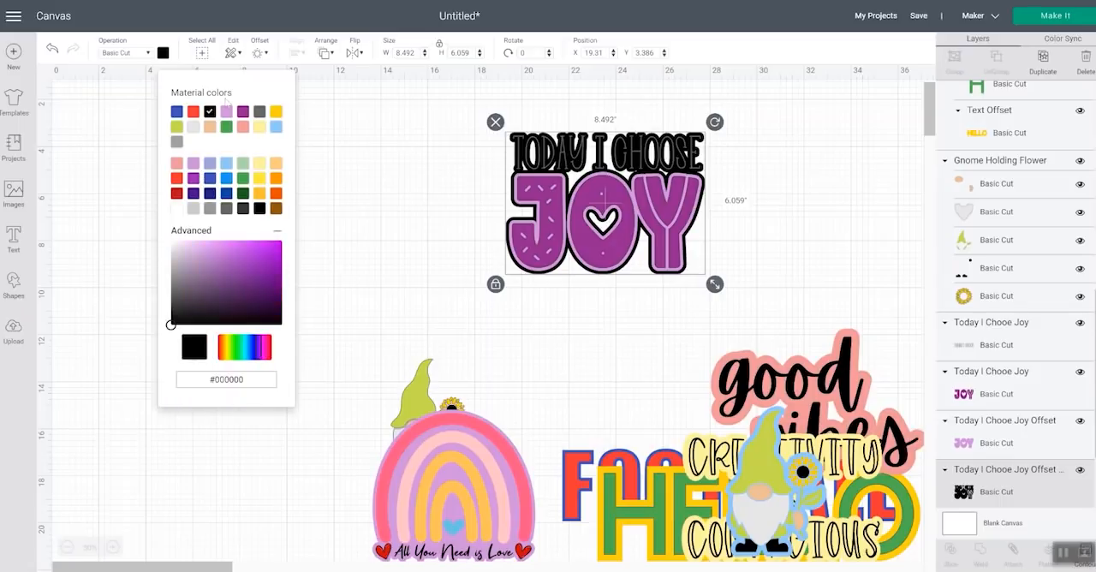
{"action": "left_click", "coordinate": [227, 114]}
{"action": "left_click_drag", "start_coordinate": [207, 251], "coordinate": [181, 244]}
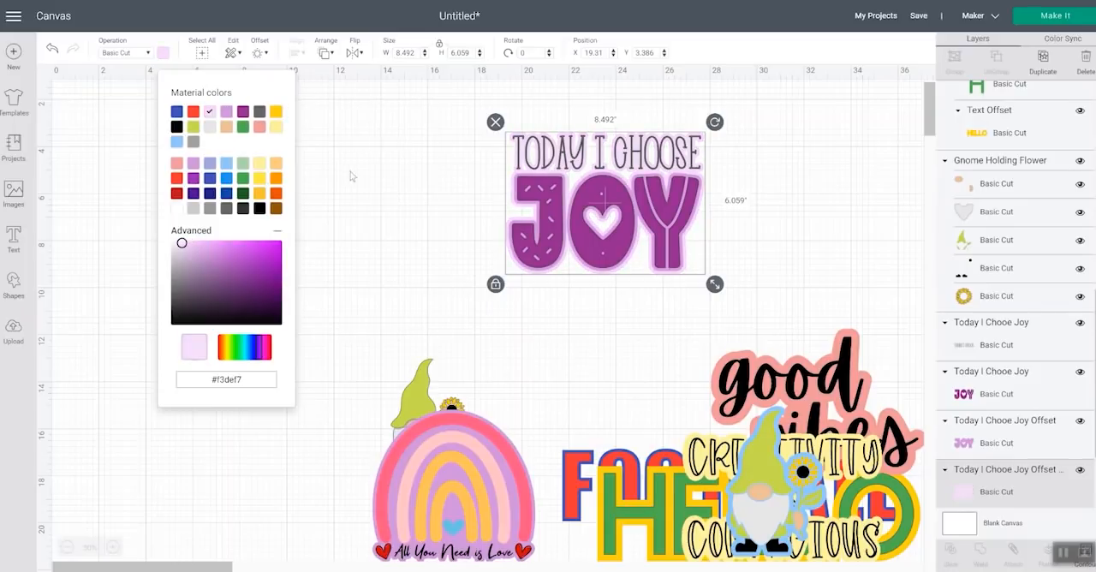
{"action": "left_click", "coordinate": [370, 183]}
Create another welded, round-cornered offset of 0.194 inches around all the TODAY I CHOOSE JOY layers
{"action": "left_click_drag", "start_coordinate": [725, 260], "coordinate": [488, 118]}
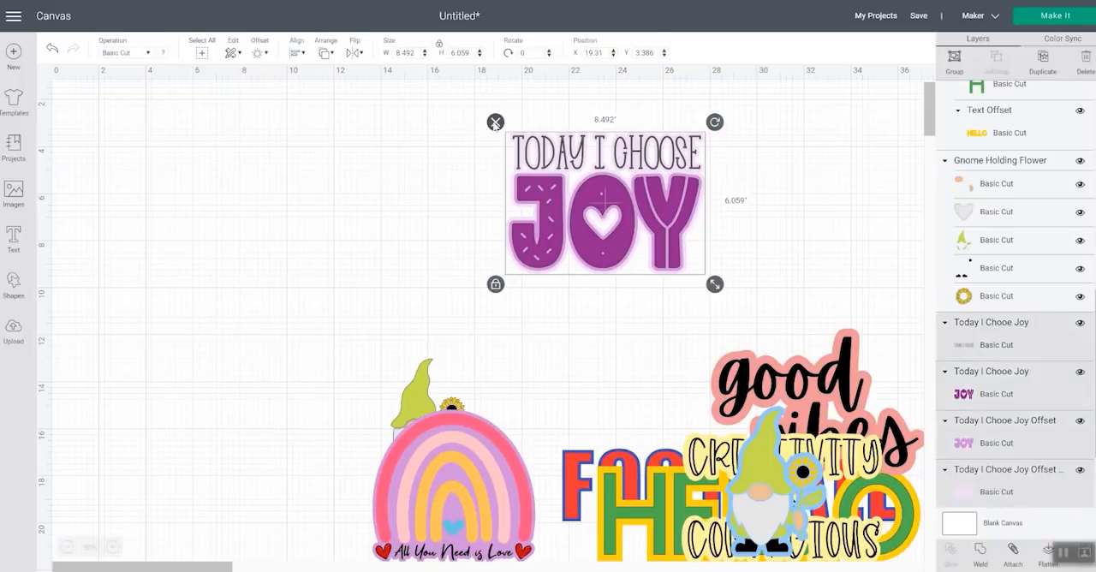
{"action": "left_click", "coordinate": [259, 53]}
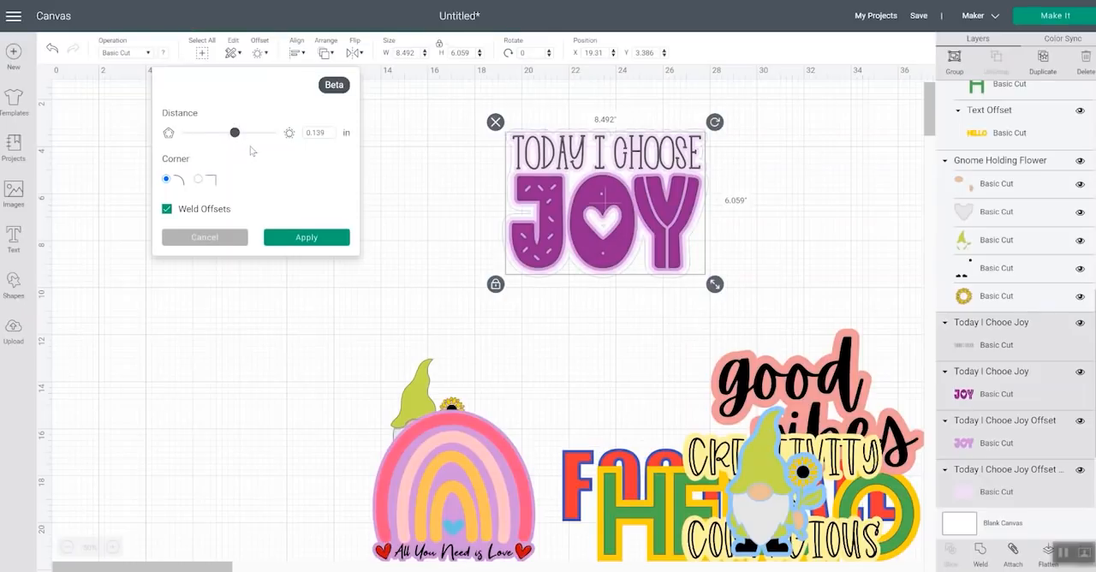
{"action": "left_click_drag", "start_coordinate": [235, 135], "coordinate": [238, 137]}
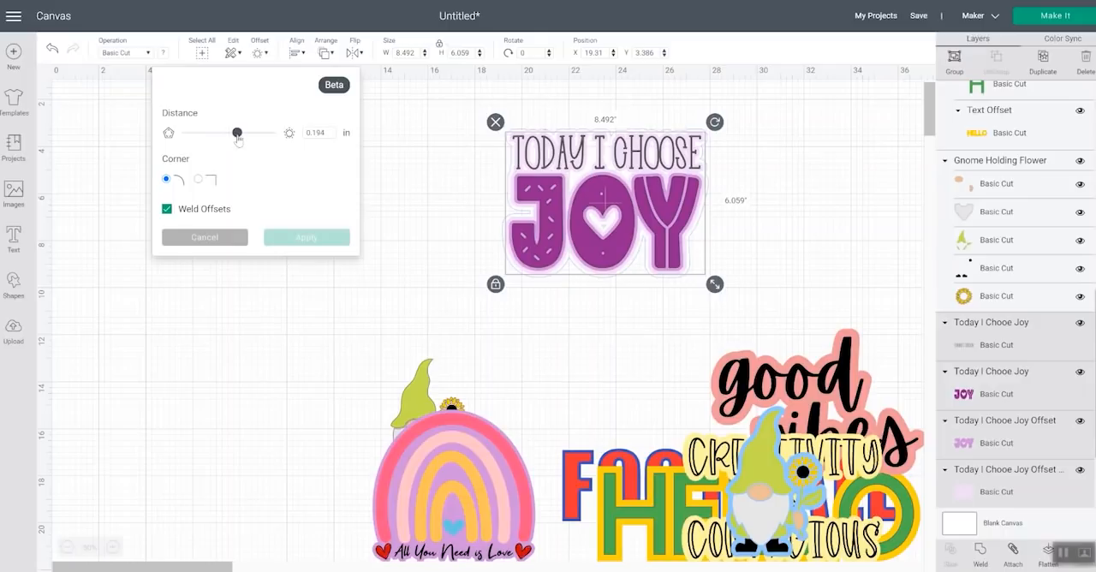
{"action": "left_click", "coordinate": [310, 238]}
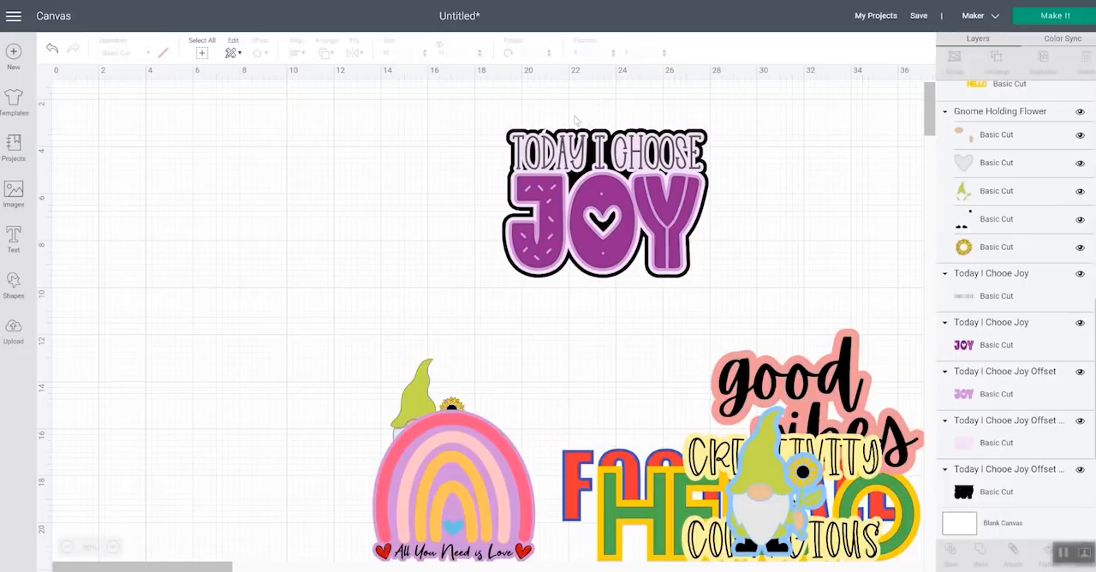
Recolor the outermost black offset of the TODAY I CHOOSE JOY design white
{"action": "scroll", "coordinate": [576, 120], "scroll_direction": "up", "scroll_amount": 1}
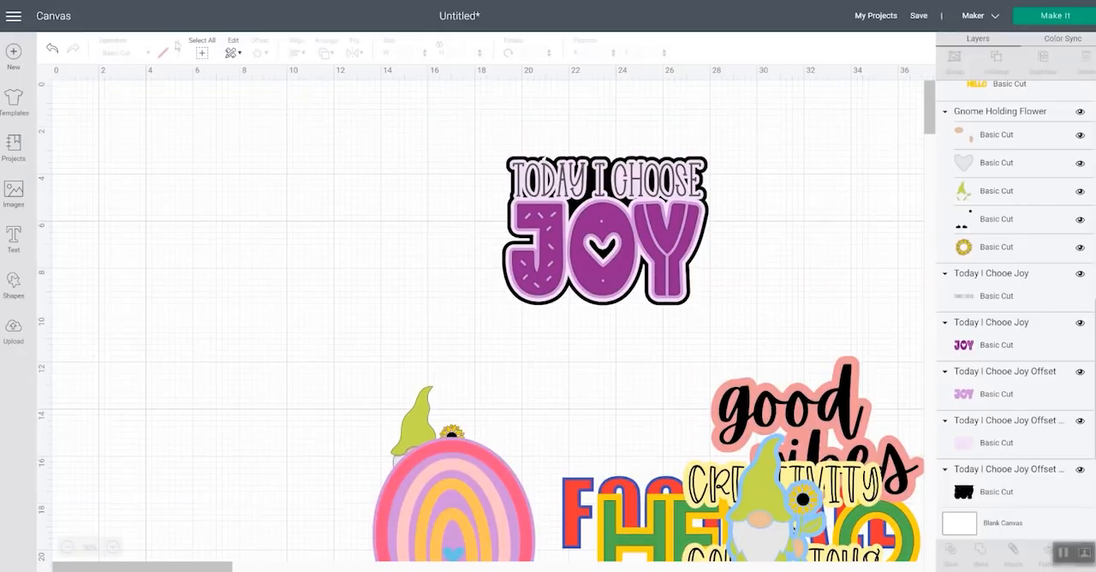
{"action": "left_click", "coordinate": [941, 463]}
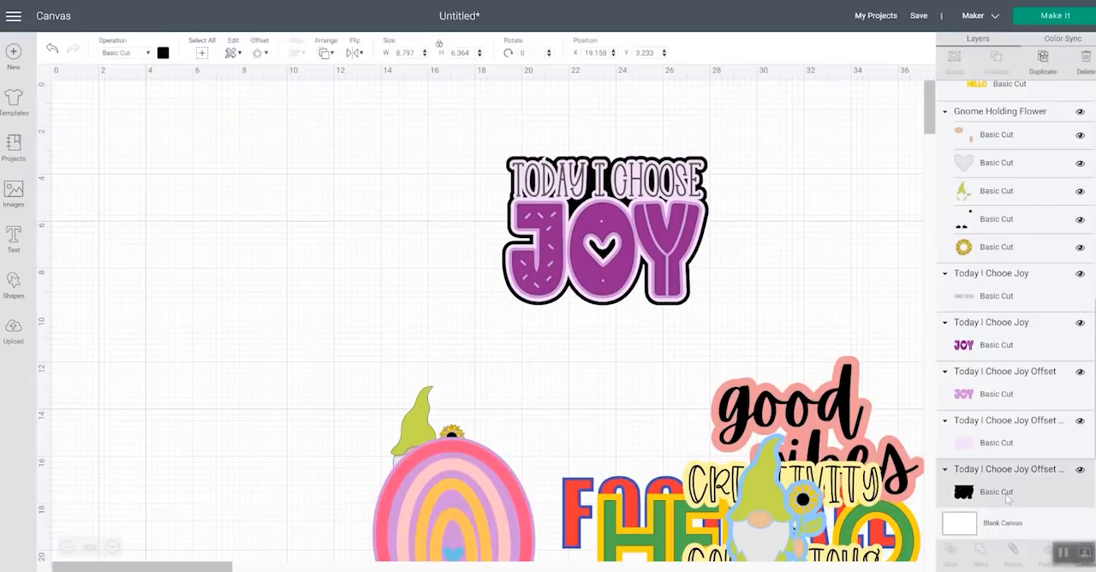
{"action": "left_click", "coordinate": [163, 53]}
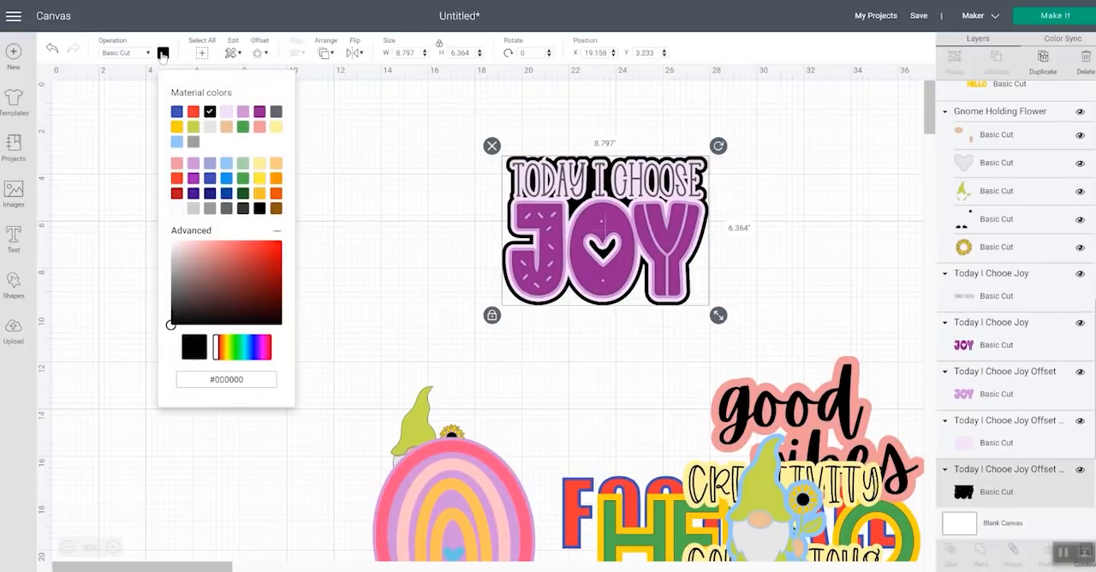
{"action": "left_click", "coordinate": [177, 209]}
{"action": "left_click", "coordinate": [340, 141]}
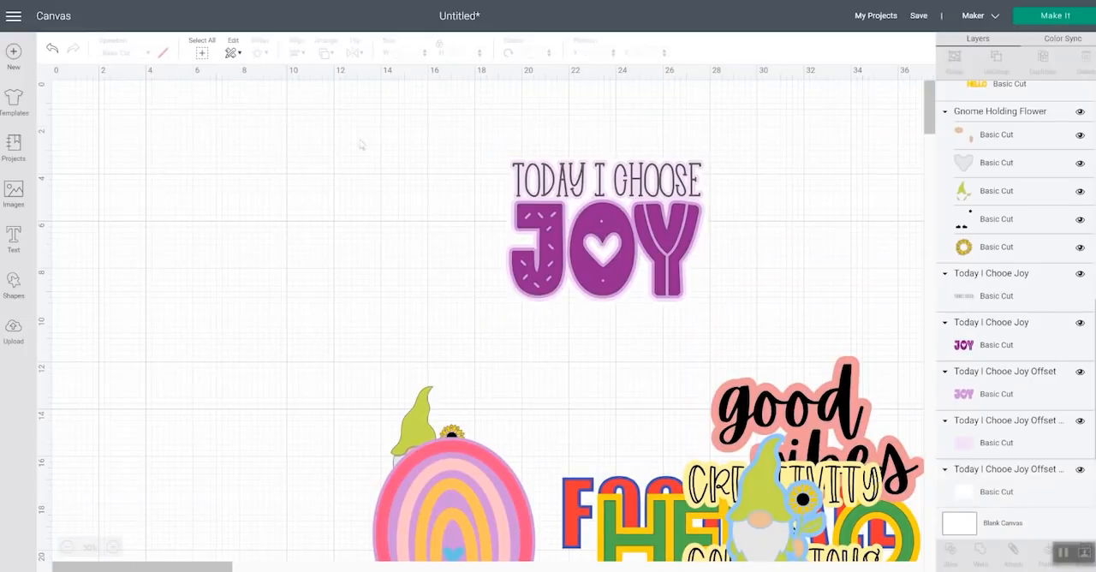
Flatten the TODAY I CHOOSE JOY lettering and all three of its offsets into one printable image
{"action": "left_click_drag", "start_coordinate": [757, 255], "coordinate": [440, 151]}
{"action": "left_click", "coordinate": [1046, 552]}
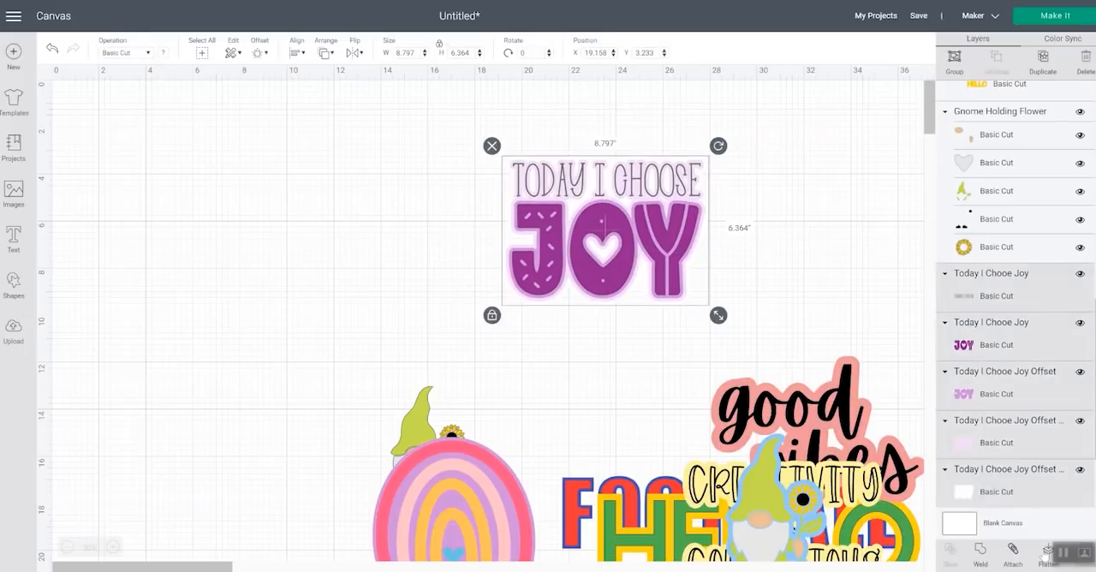